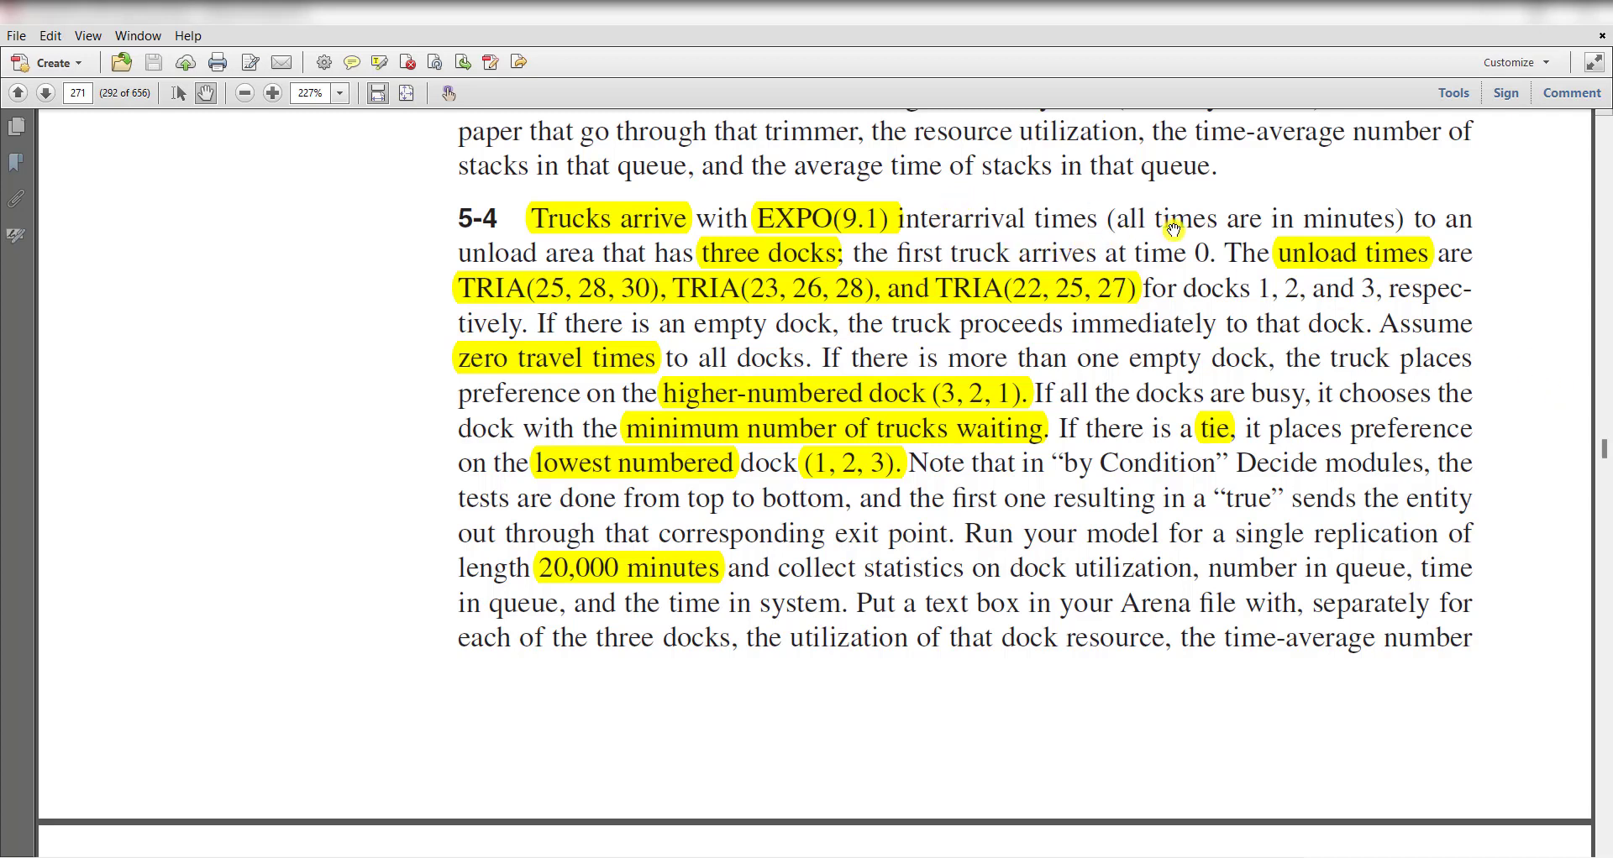
- Bring up the Arena truck model and review arrivals at Random (Expo) 9.1-minute intervals
{"action": "left_click", "coordinate": [1450, 221]}
{"action": "mouse_move", "coordinate": [1210, 827]}
{"action": "left_click", "coordinate": [1226, 781]}
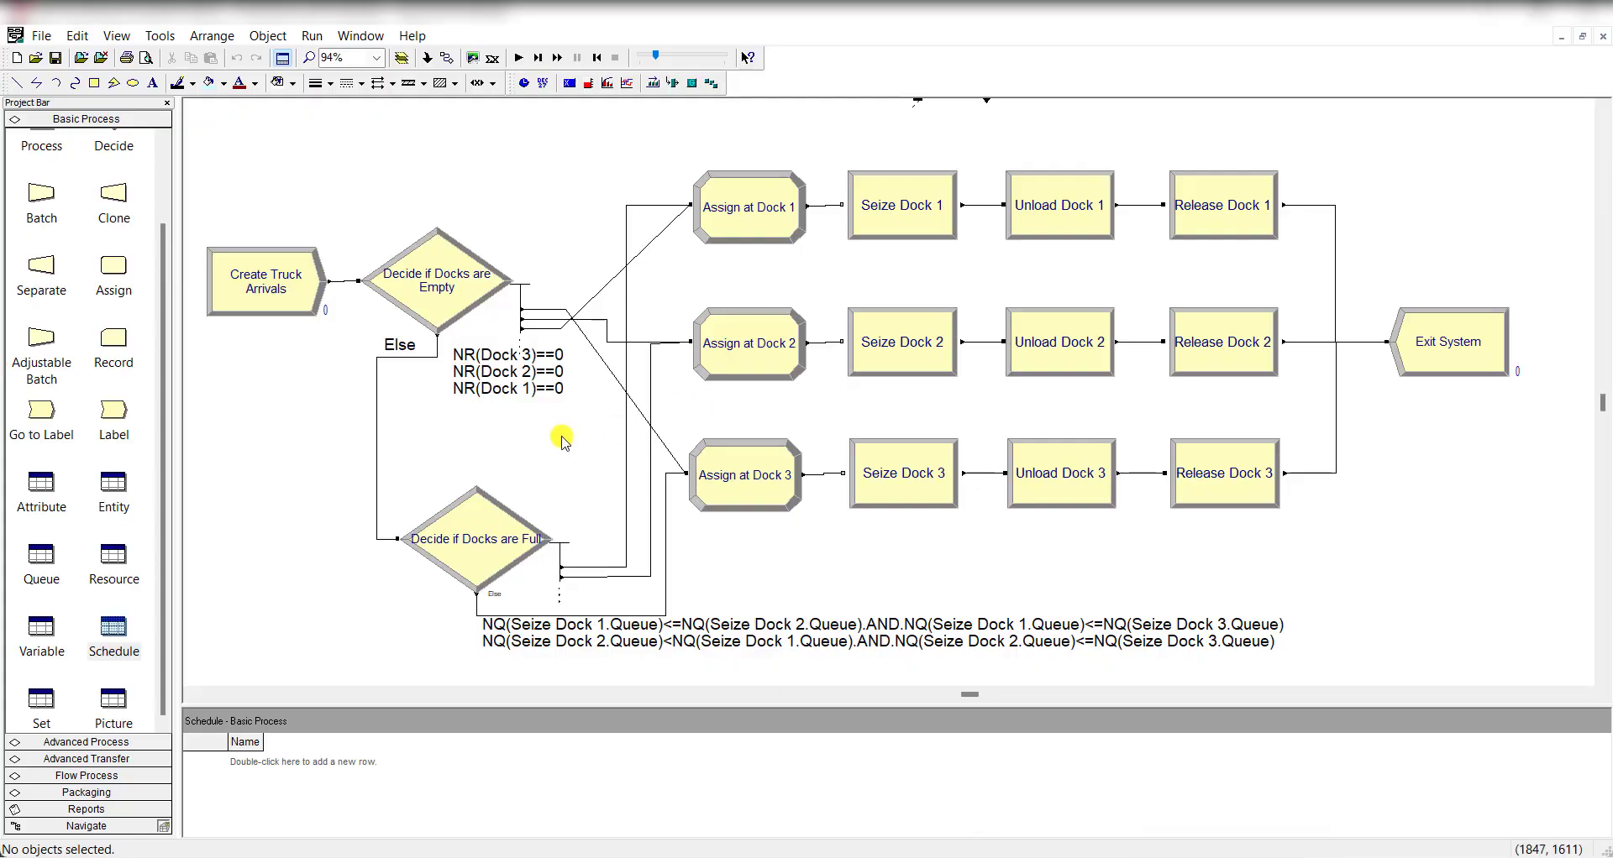
{"action": "double_click", "coordinate": [266, 281]}
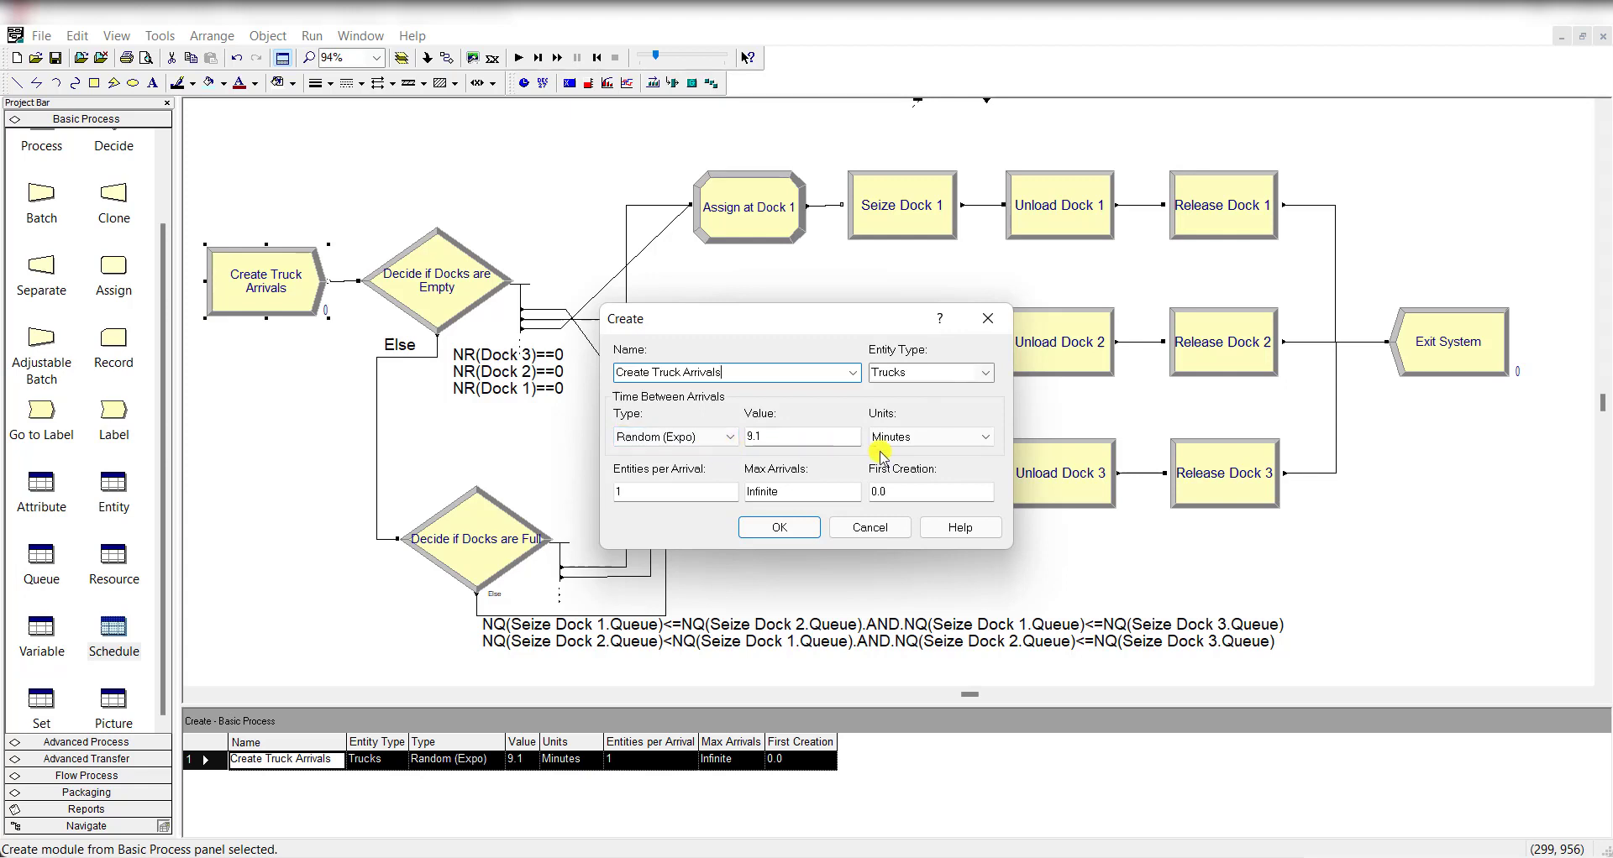
{"action": "left_click", "coordinate": [809, 524]}
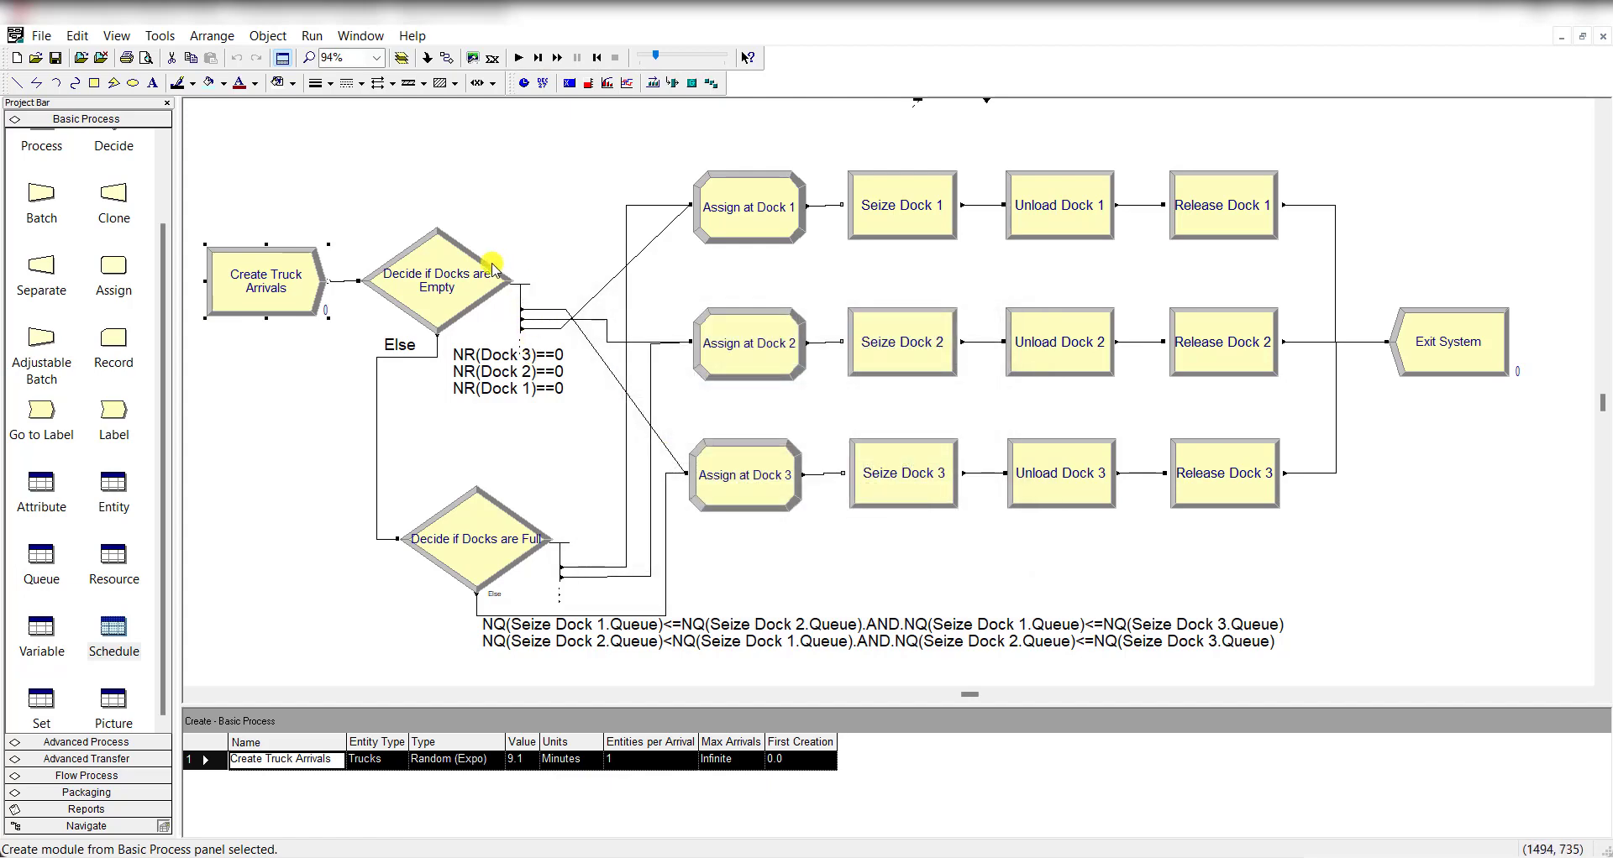
- Review the empty-dock N-way decision checking NR(Dock 1–3)==0, leaving it unchanged
{"action": "double_click", "coordinate": [461, 265]}
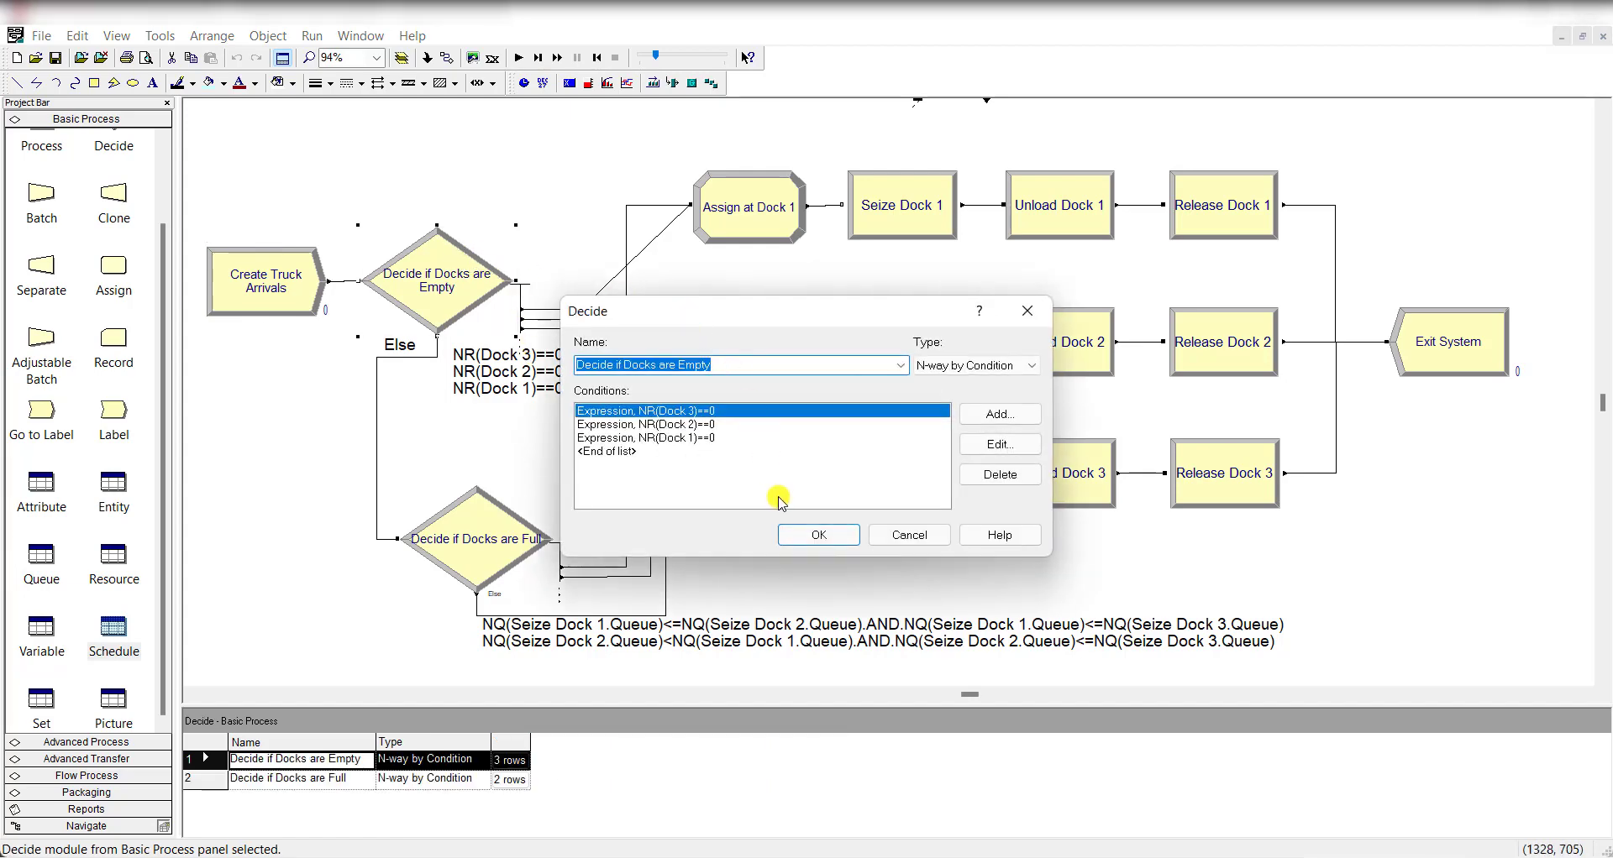
{"action": "left_click", "coordinate": [793, 535]}
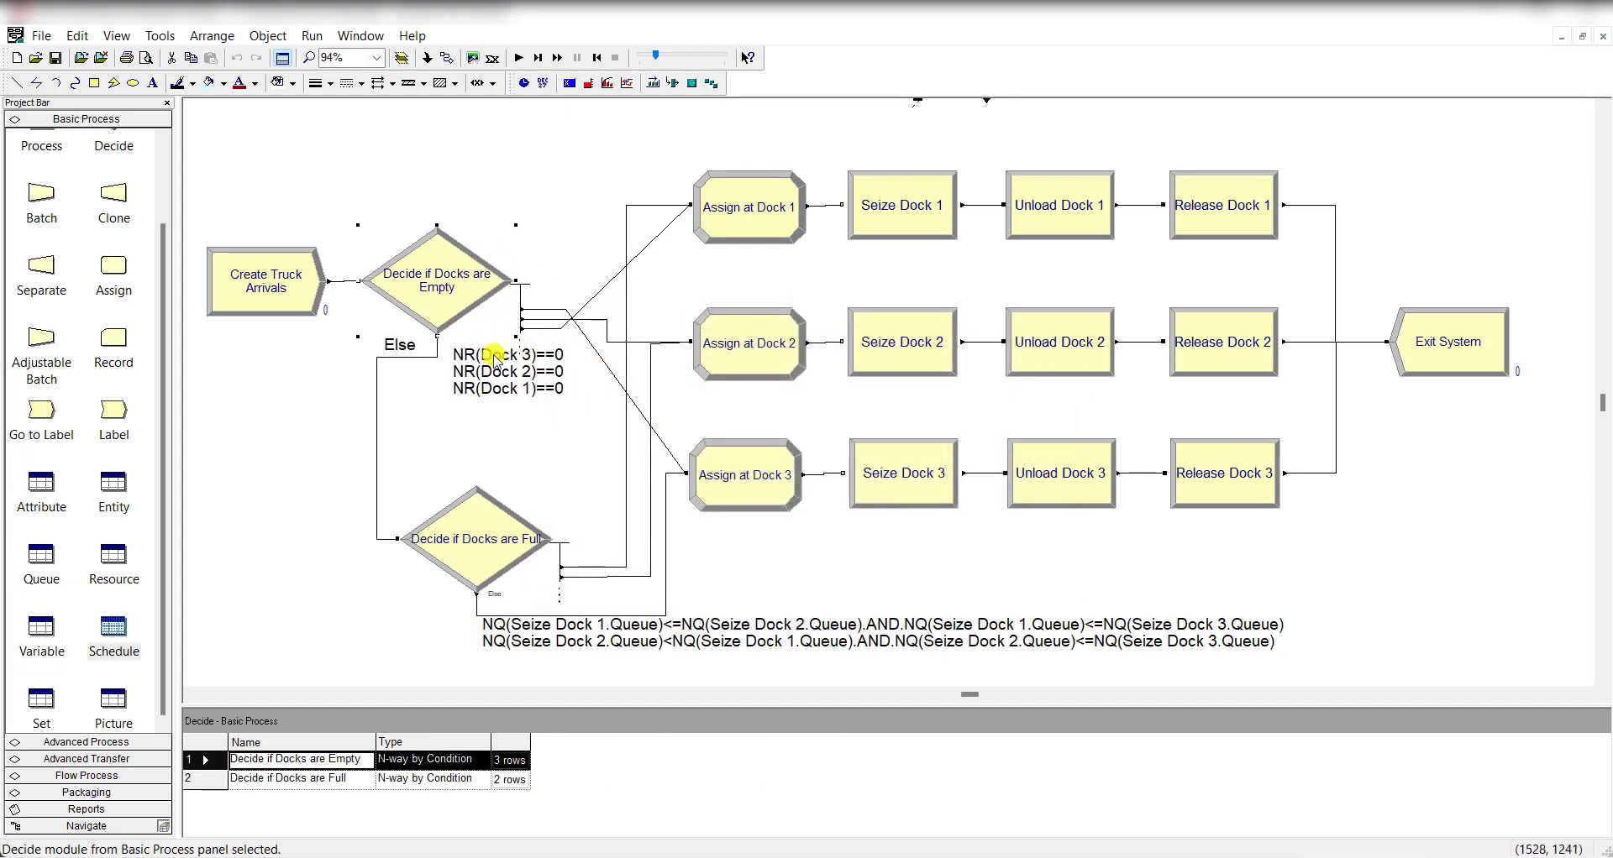
{"action": "double_click", "coordinate": [428, 256]}
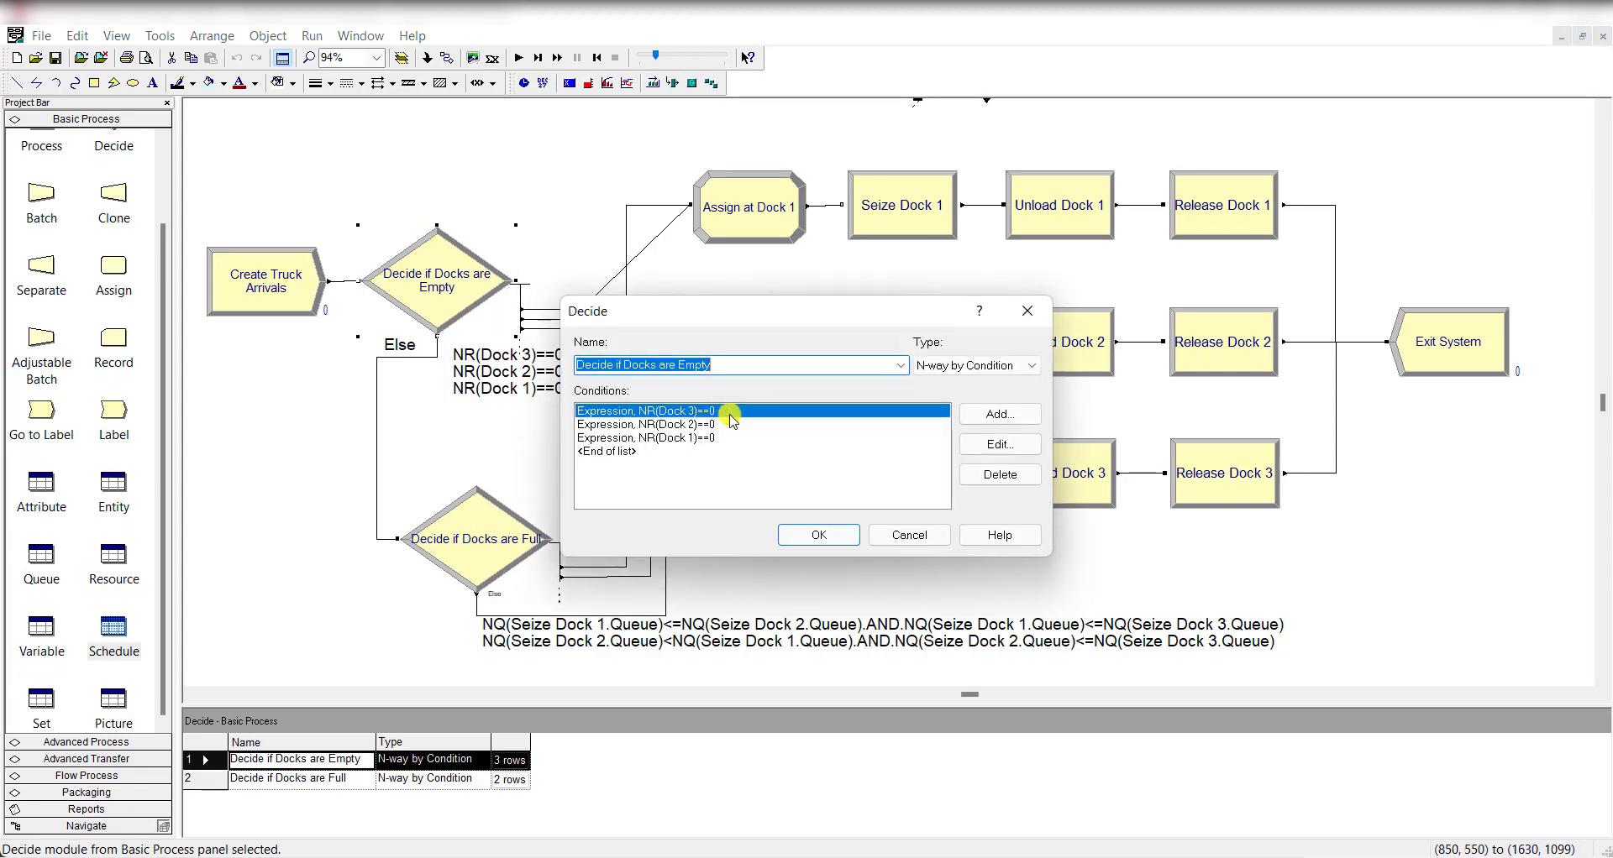
{"action": "left_click", "coordinate": [815, 534]}
{"action": "left_click_drag", "start_coordinate": [667, 149], "coordinate": [1327, 528]}
{"action": "left_click", "coordinate": [1397, 541]}
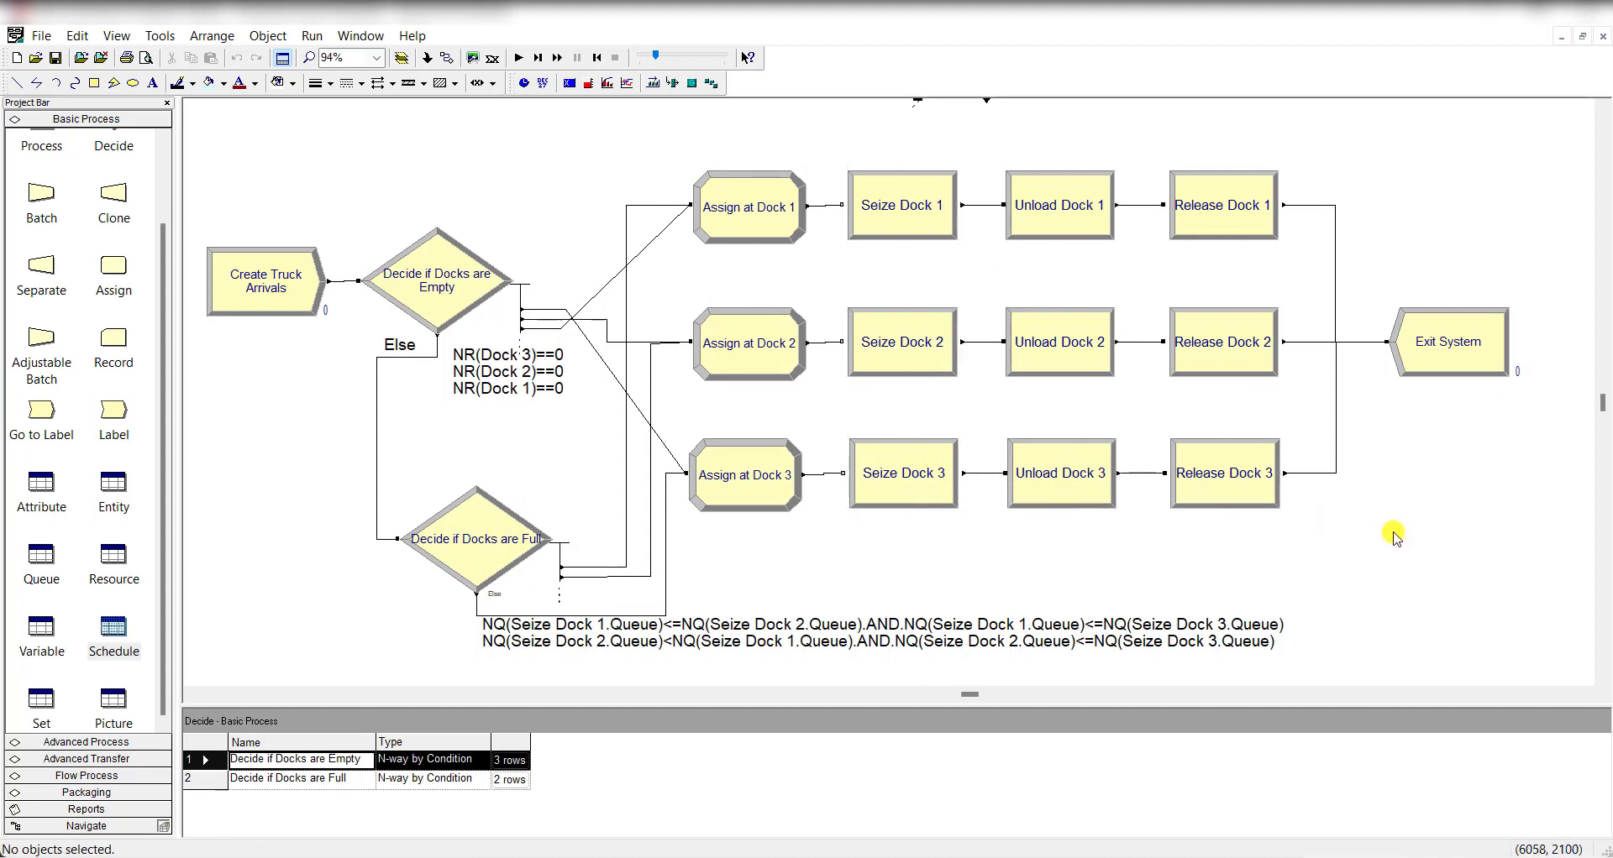
- Check that Assign at Dock 1 sets Entity.Type to Unload At Dock 1
{"action": "left_click", "coordinate": [740, 232]}
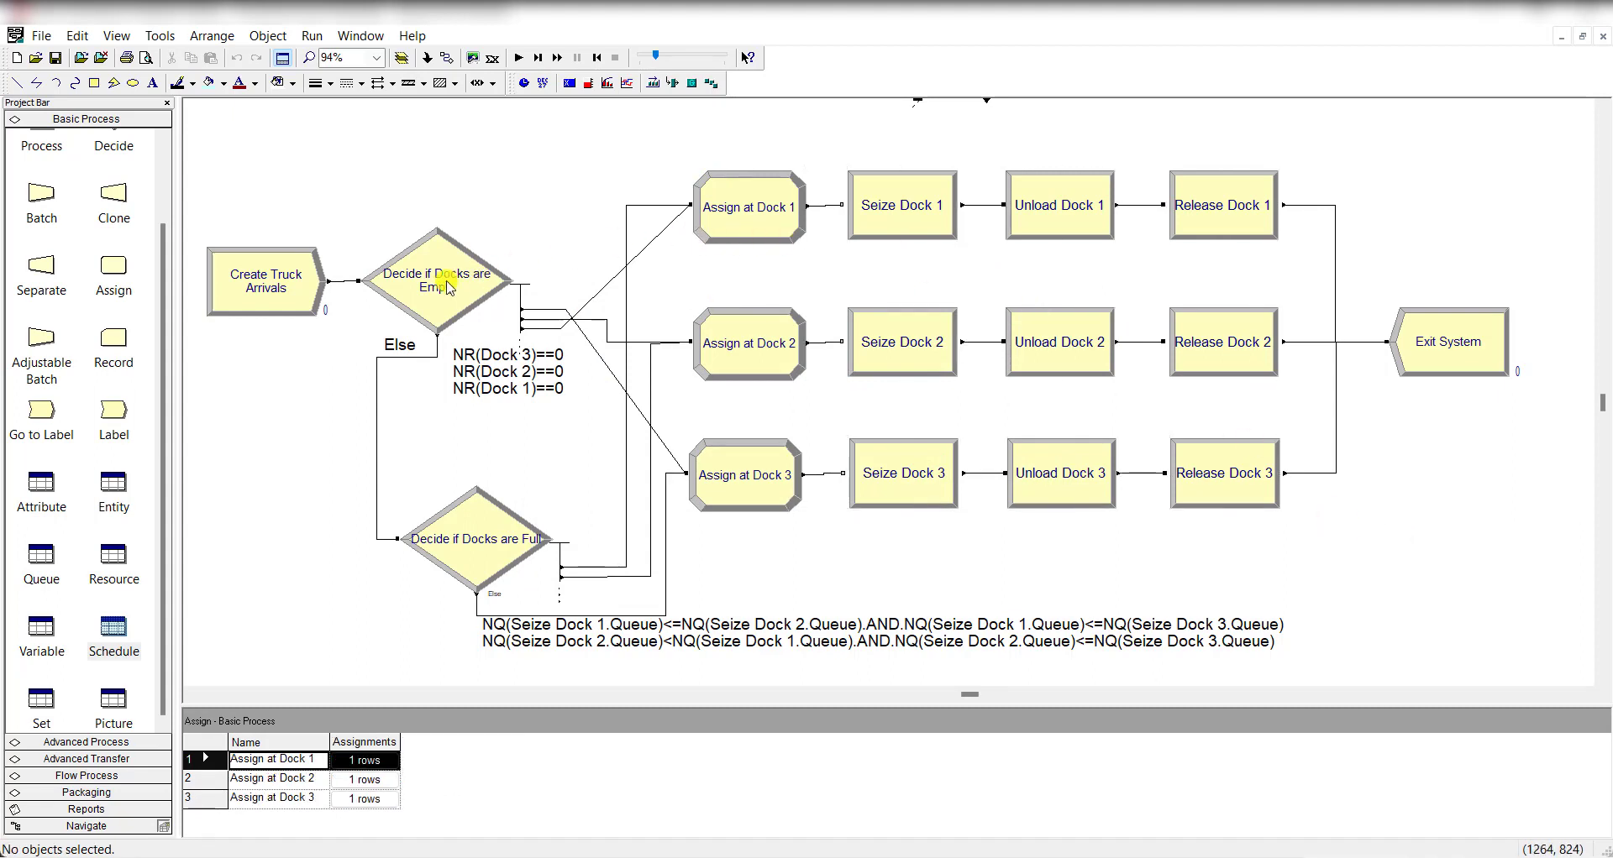
{"action": "double_click", "coordinate": [761, 227]}
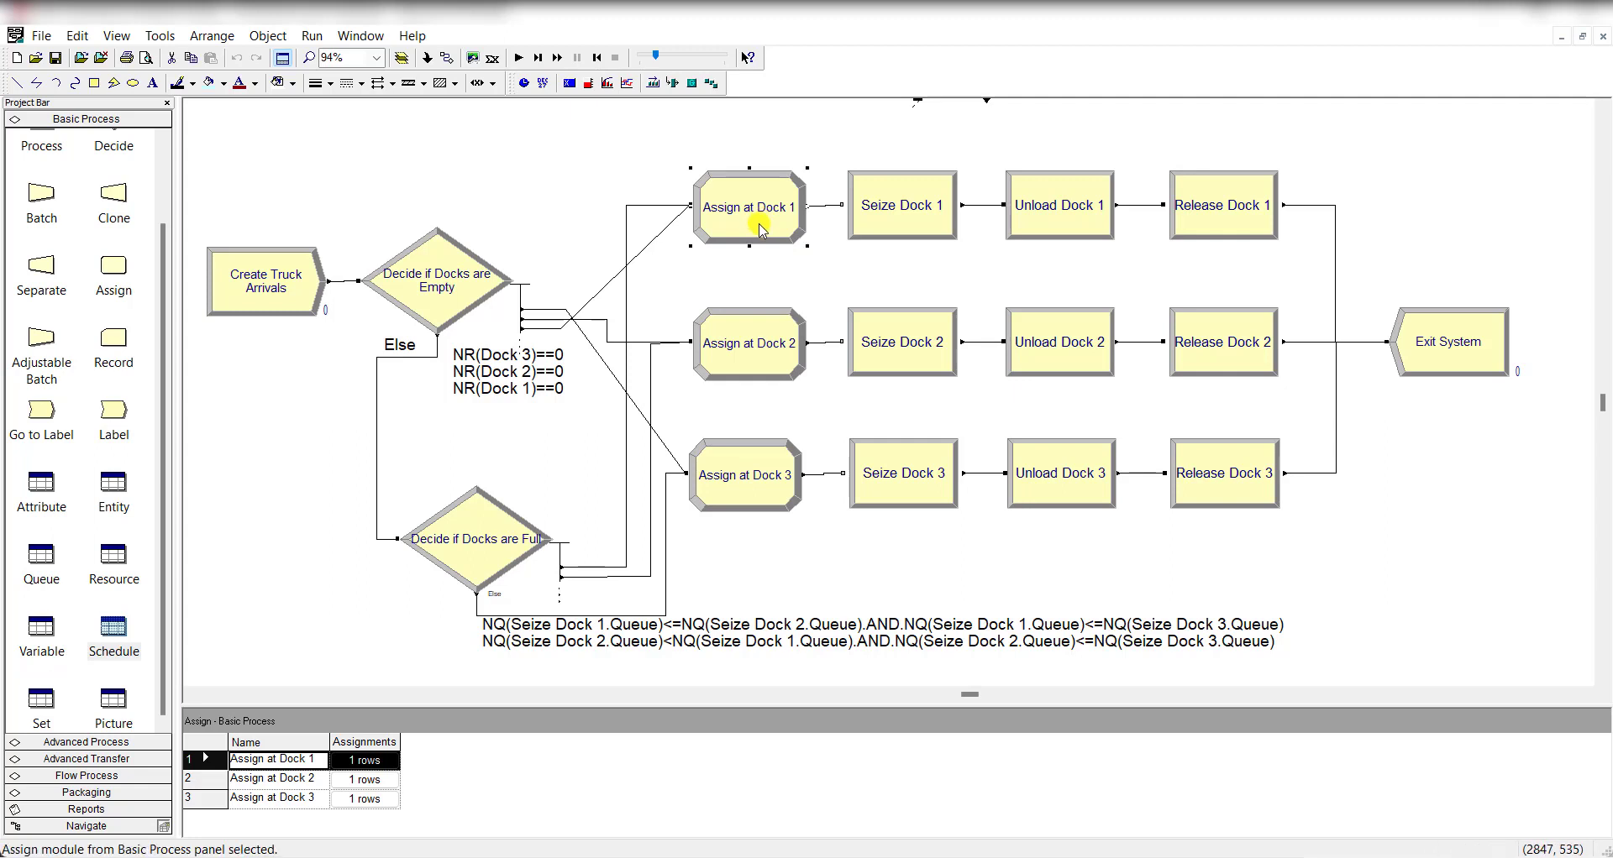
{"action": "left_click", "coordinate": [644, 369]}
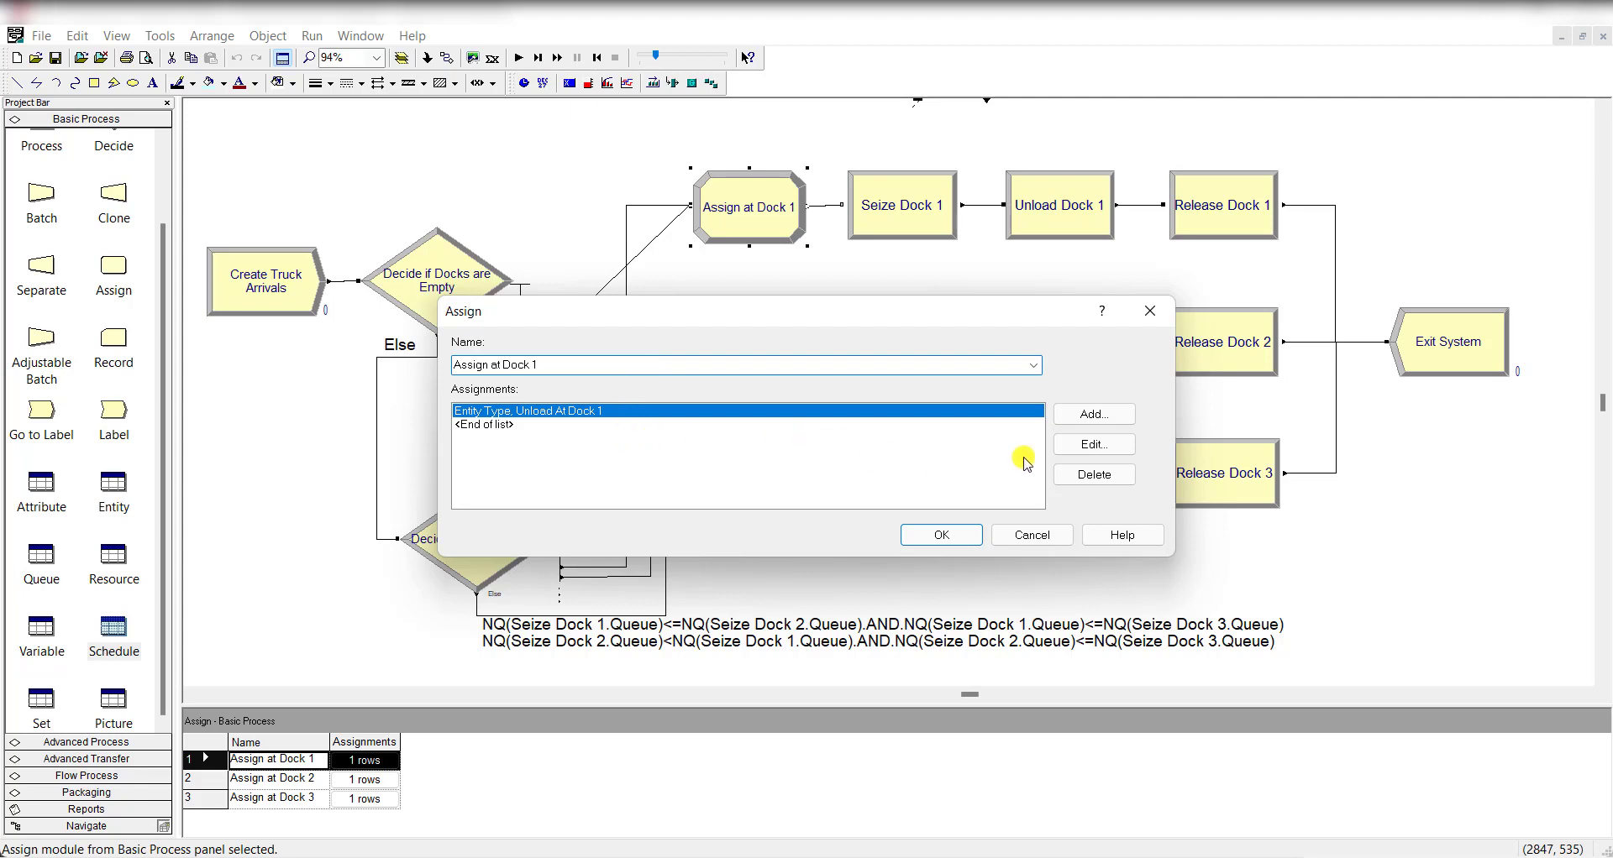
{"action": "left_click", "coordinate": [1084, 445]}
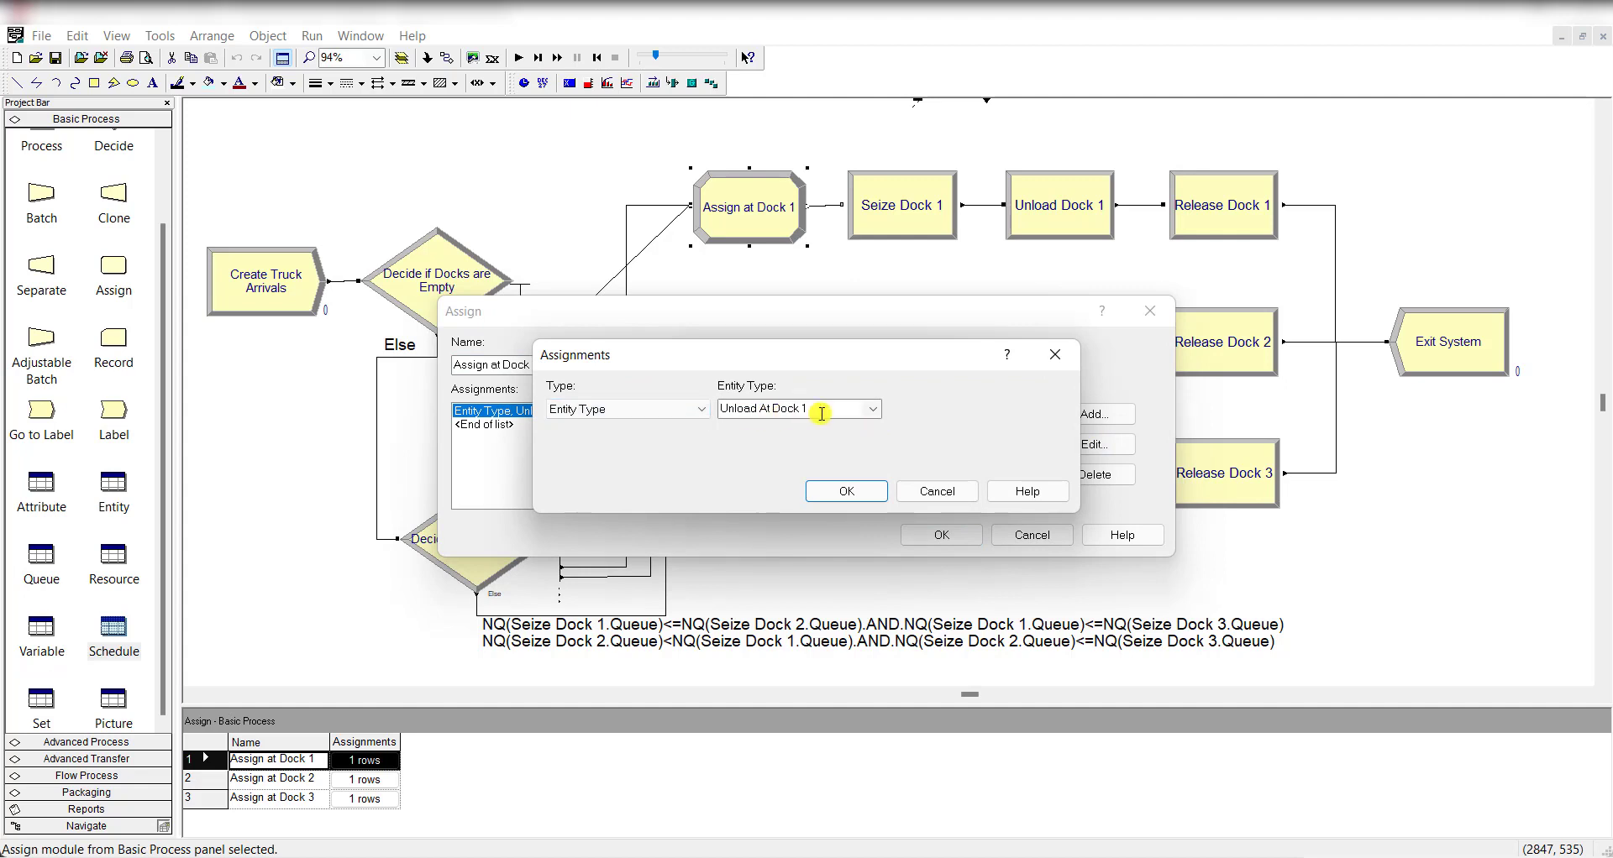
{"action": "left_click", "coordinate": [836, 492]}
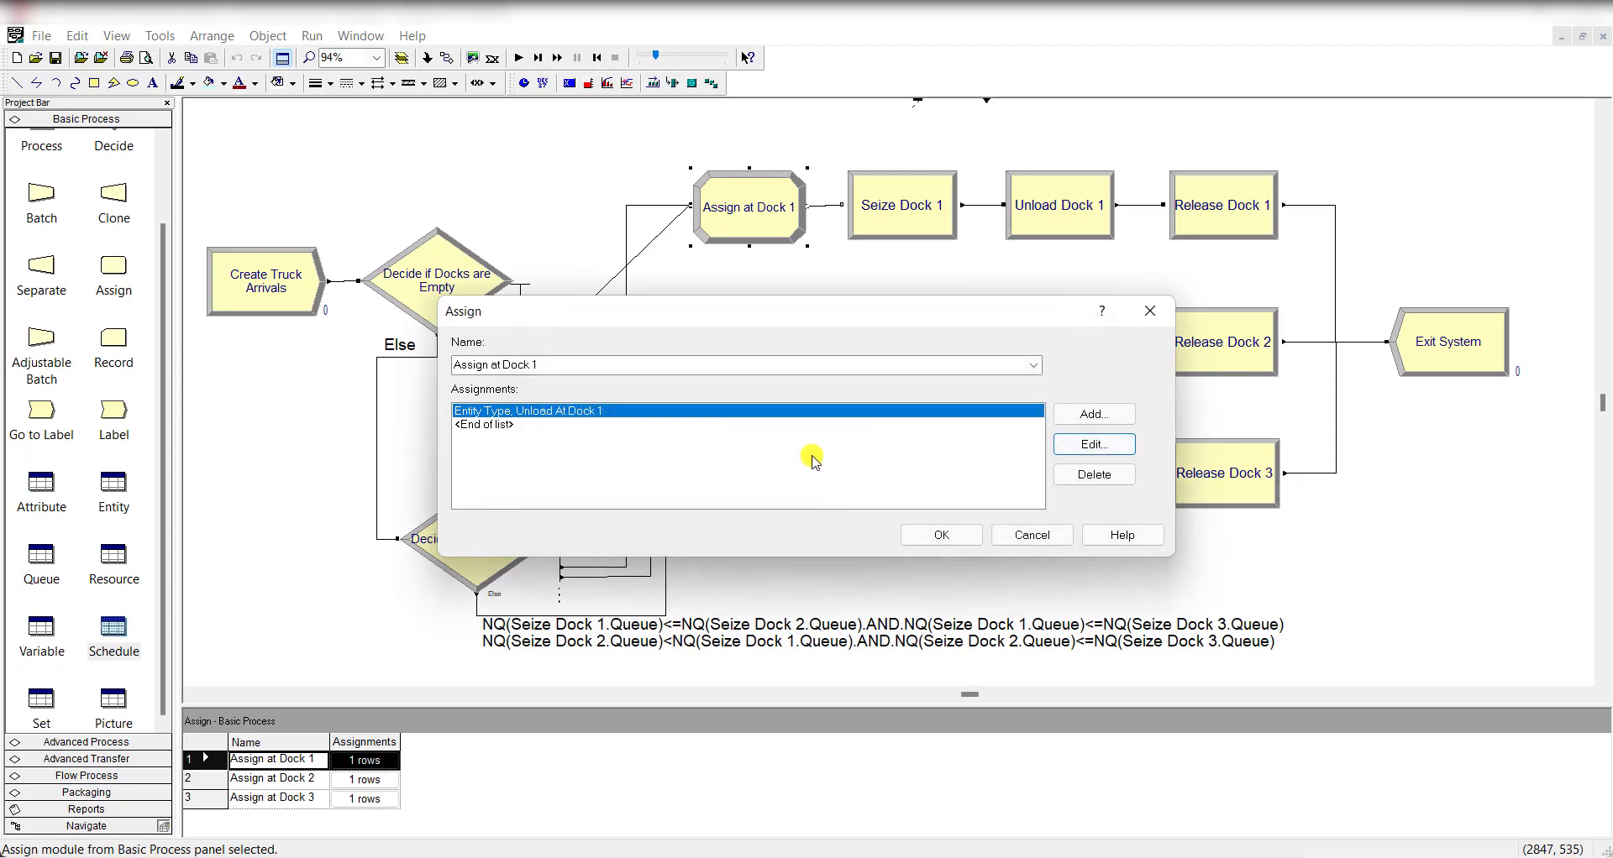
{"action": "left_click", "coordinate": [938, 535]}
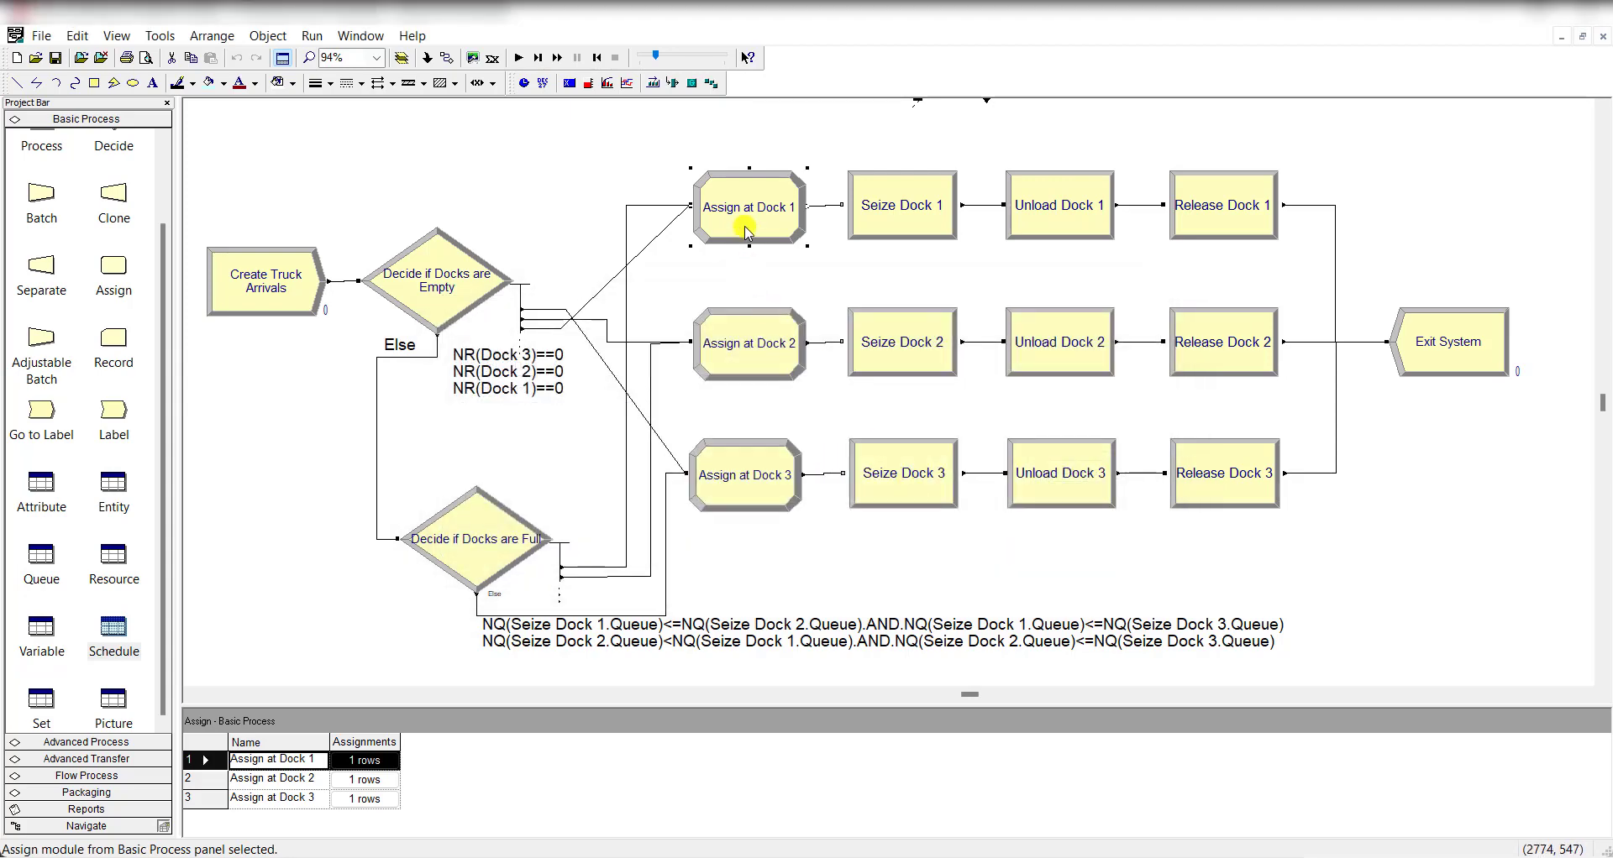
{"action": "double_click", "coordinate": [747, 232]}
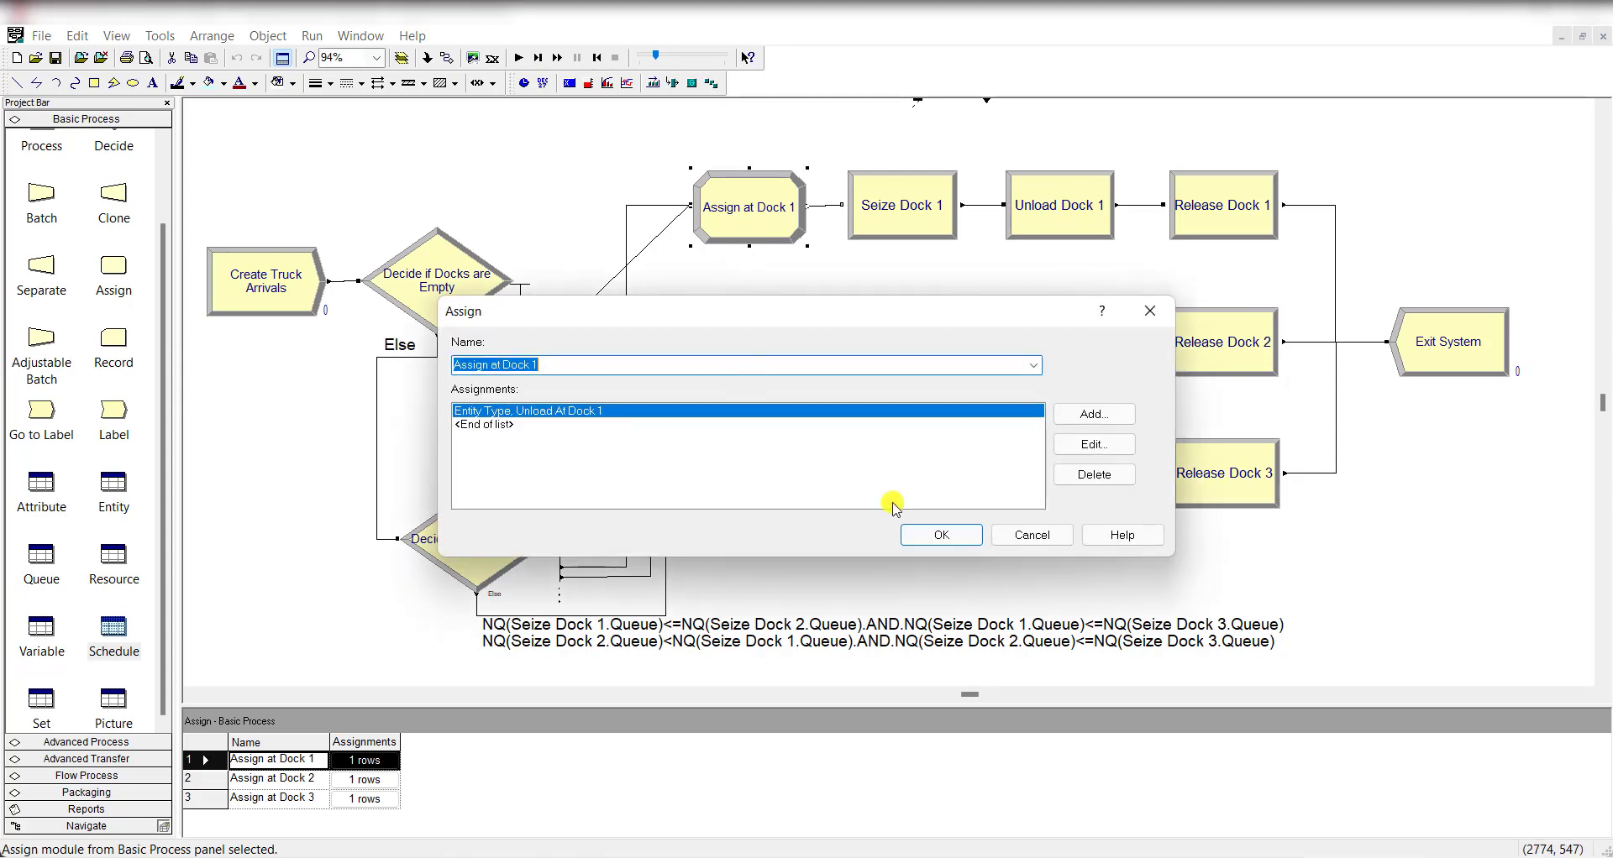
{"action": "left_click", "coordinate": [1150, 311]}
- Check the Assign at Dock 2 and Dock 3 entity types, then recheck Assign at Dock 1
{"action": "double_click", "coordinate": [770, 360]}
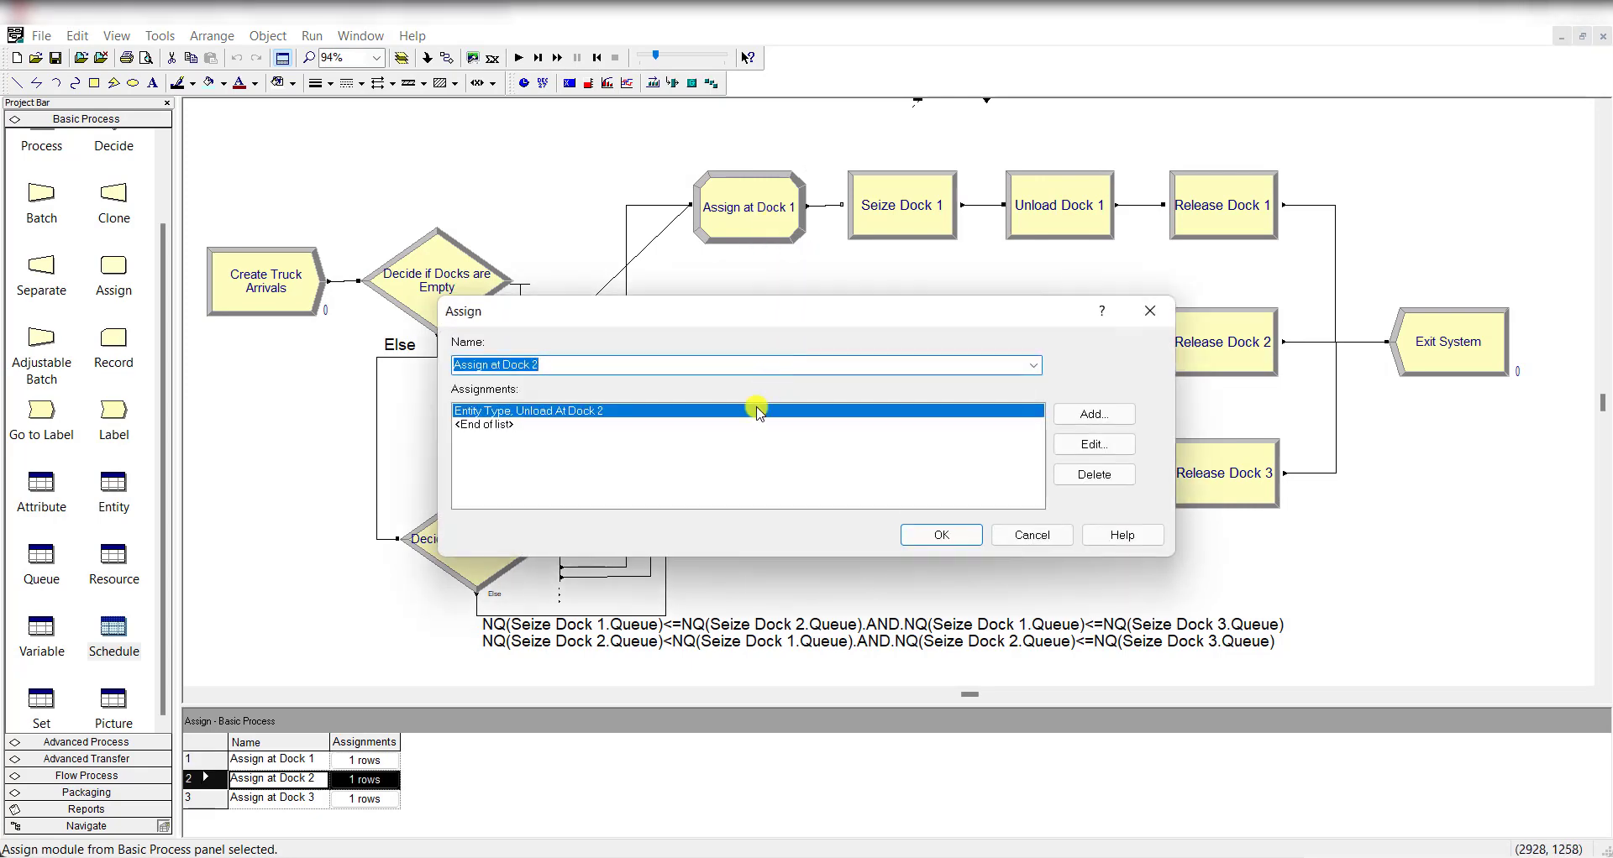
{"action": "left_click", "coordinate": [916, 535]}
{"action": "double_click", "coordinate": [798, 462]}
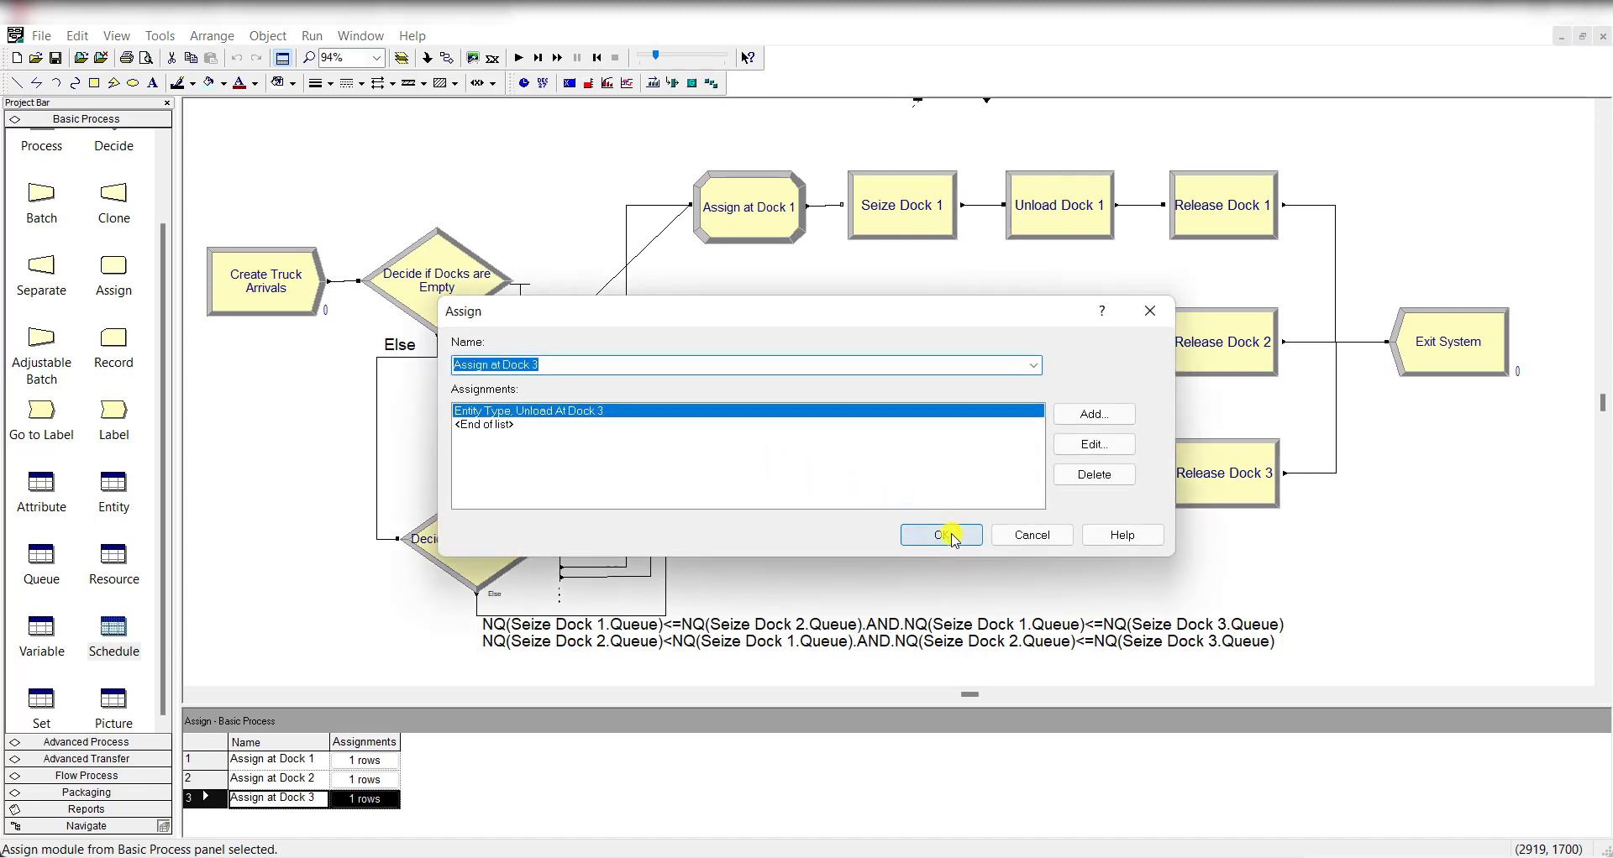
{"action": "left_click", "coordinate": [942, 535]}
{"action": "left_click", "coordinate": [772, 187]}
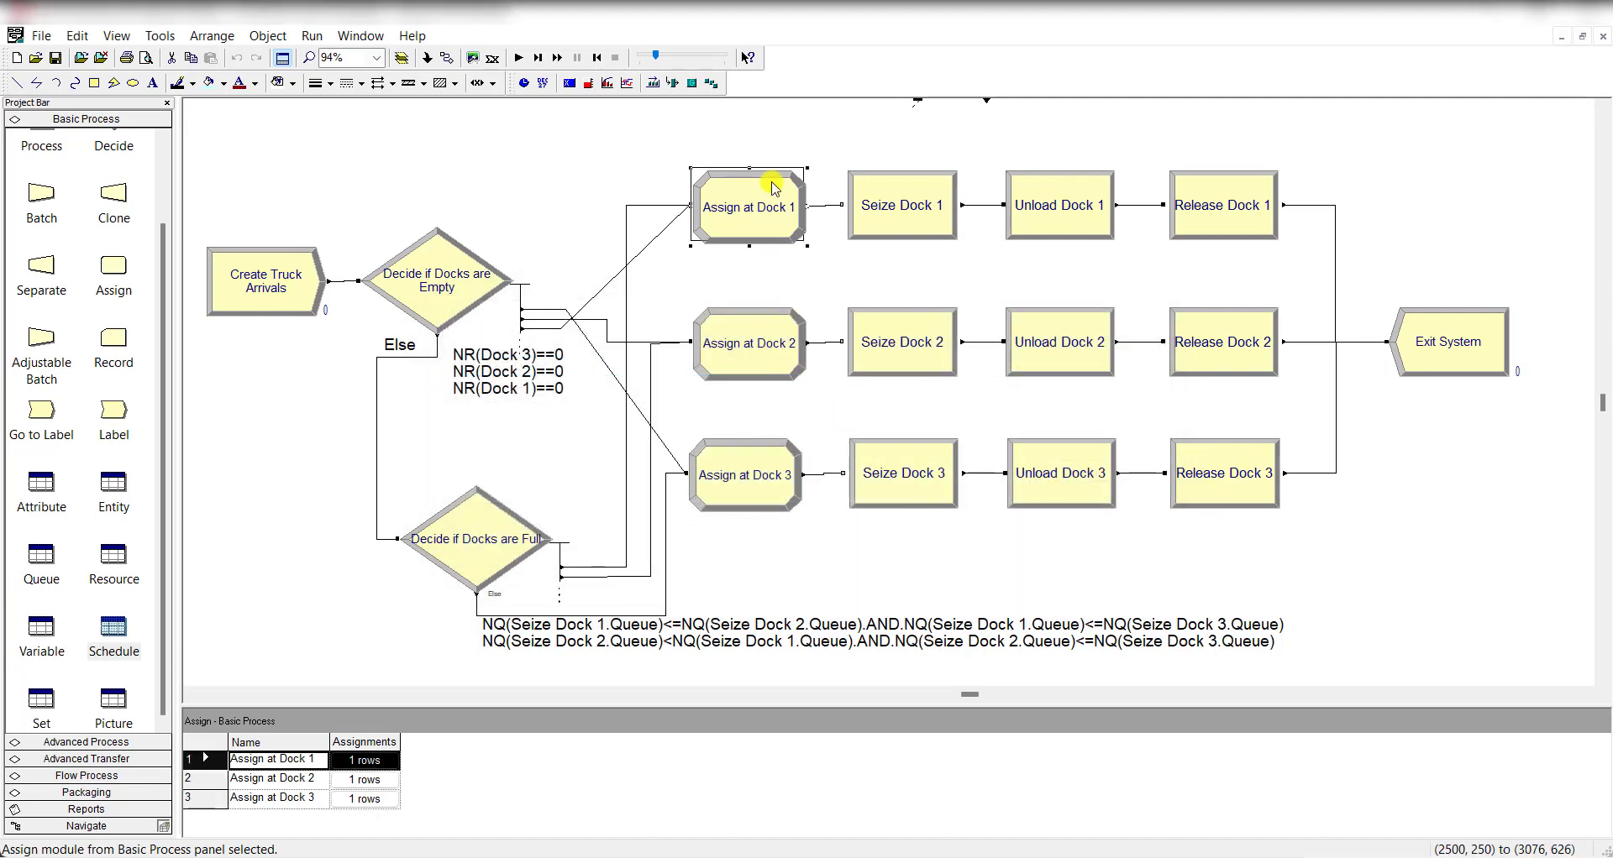
{"action": "double_click", "coordinate": [773, 186]}
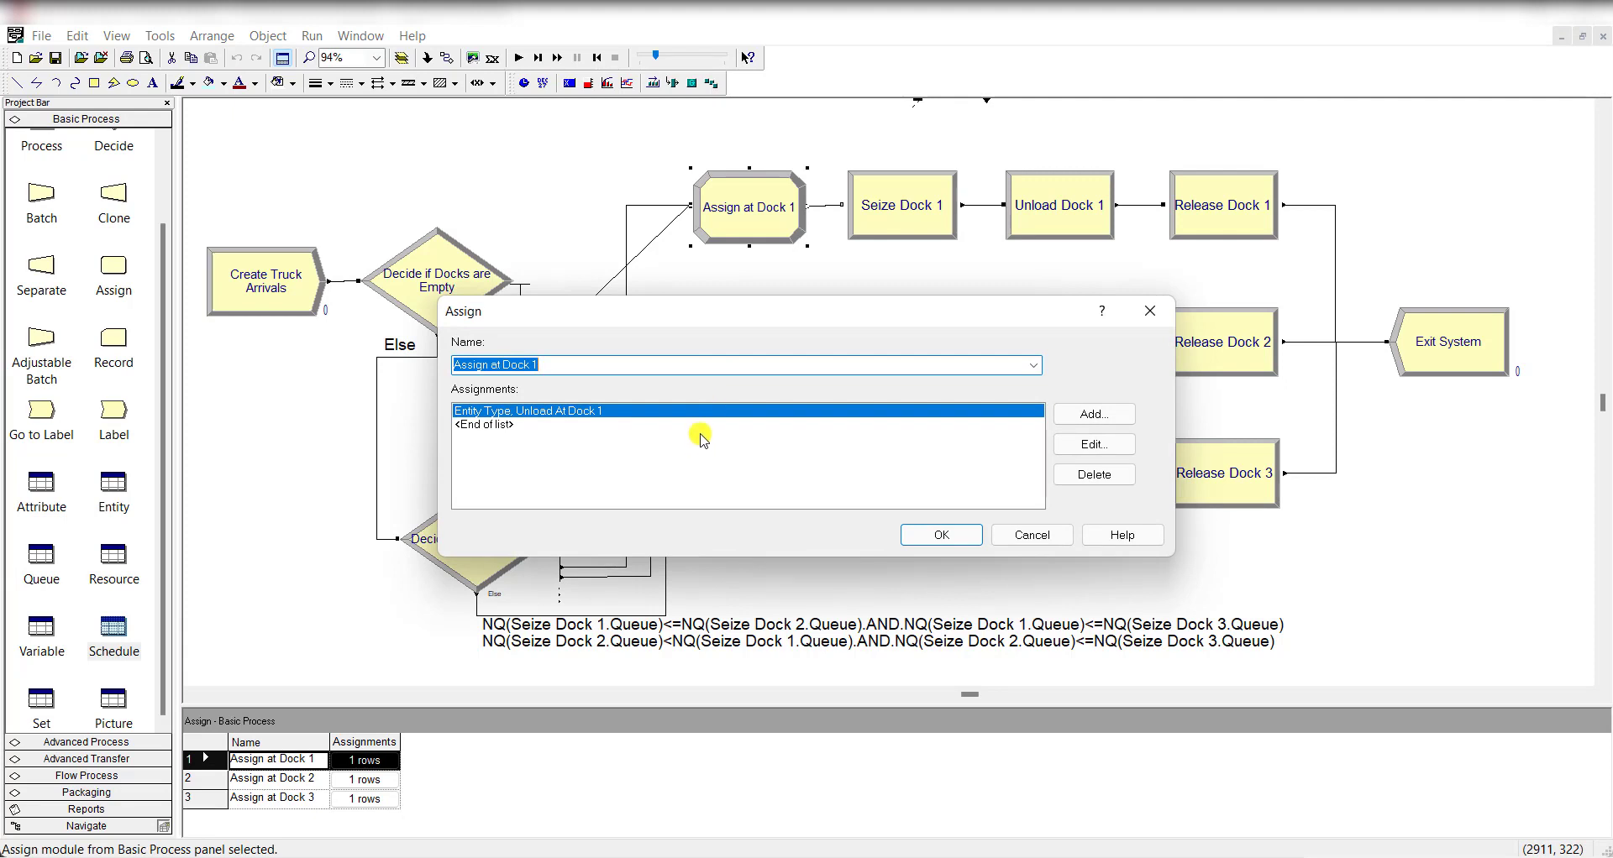
{"action": "left_click", "coordinate": [941, 535]}
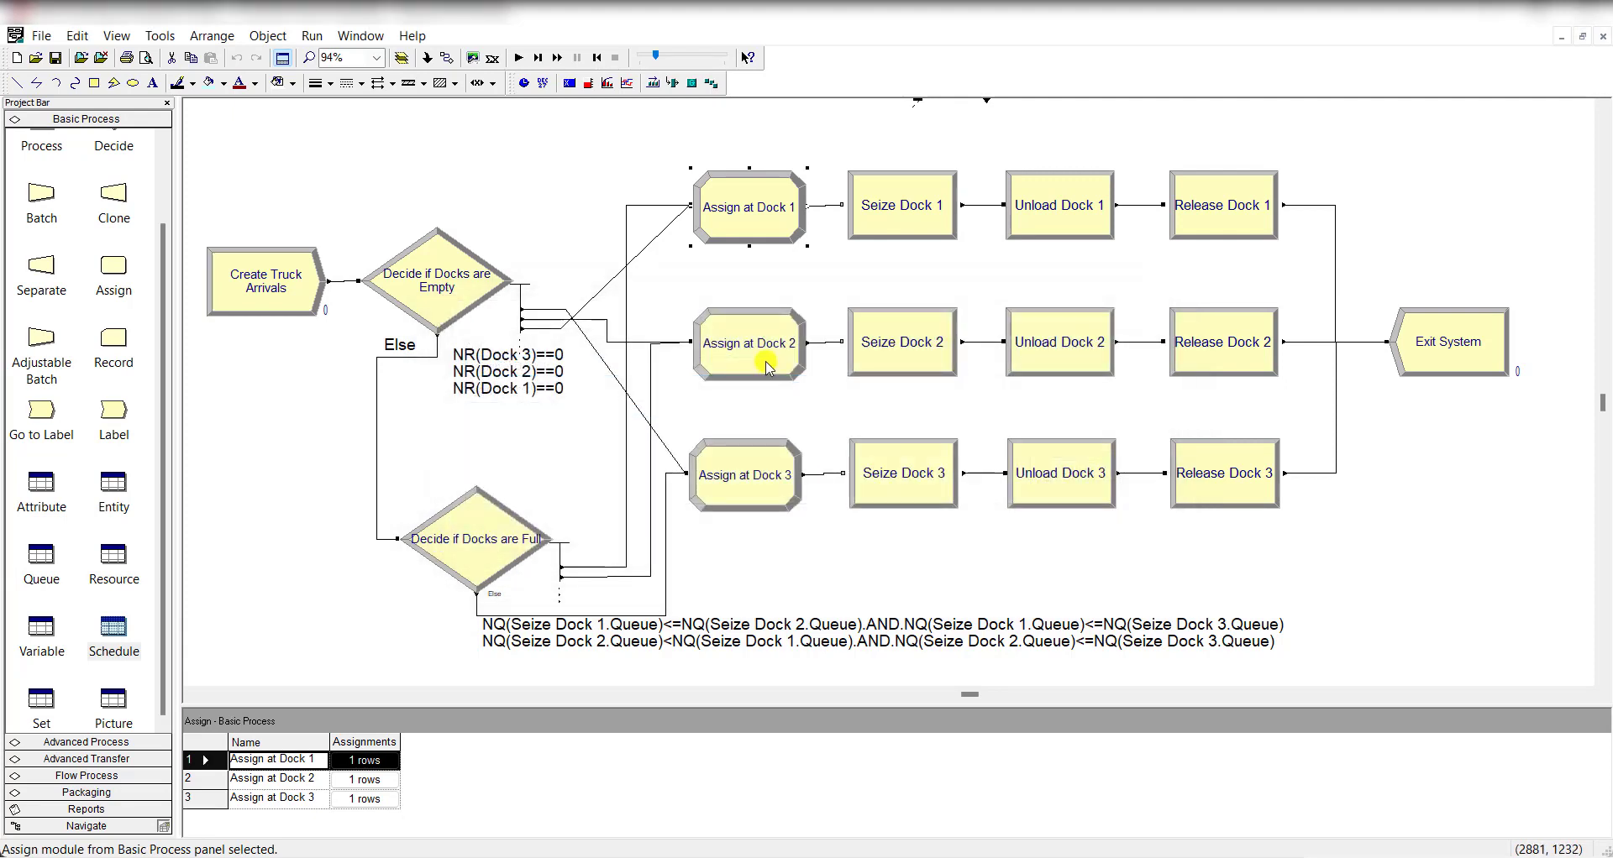
{"action": "left_click", "coordinate": [762, 367]}
{"action": "left_click", "coordinate": [774, 475]}
- Confirm Seize Dock 1 claims one unit of the Dock 1 resource
{"action": "double_click", "coordinate": [899, 236]}
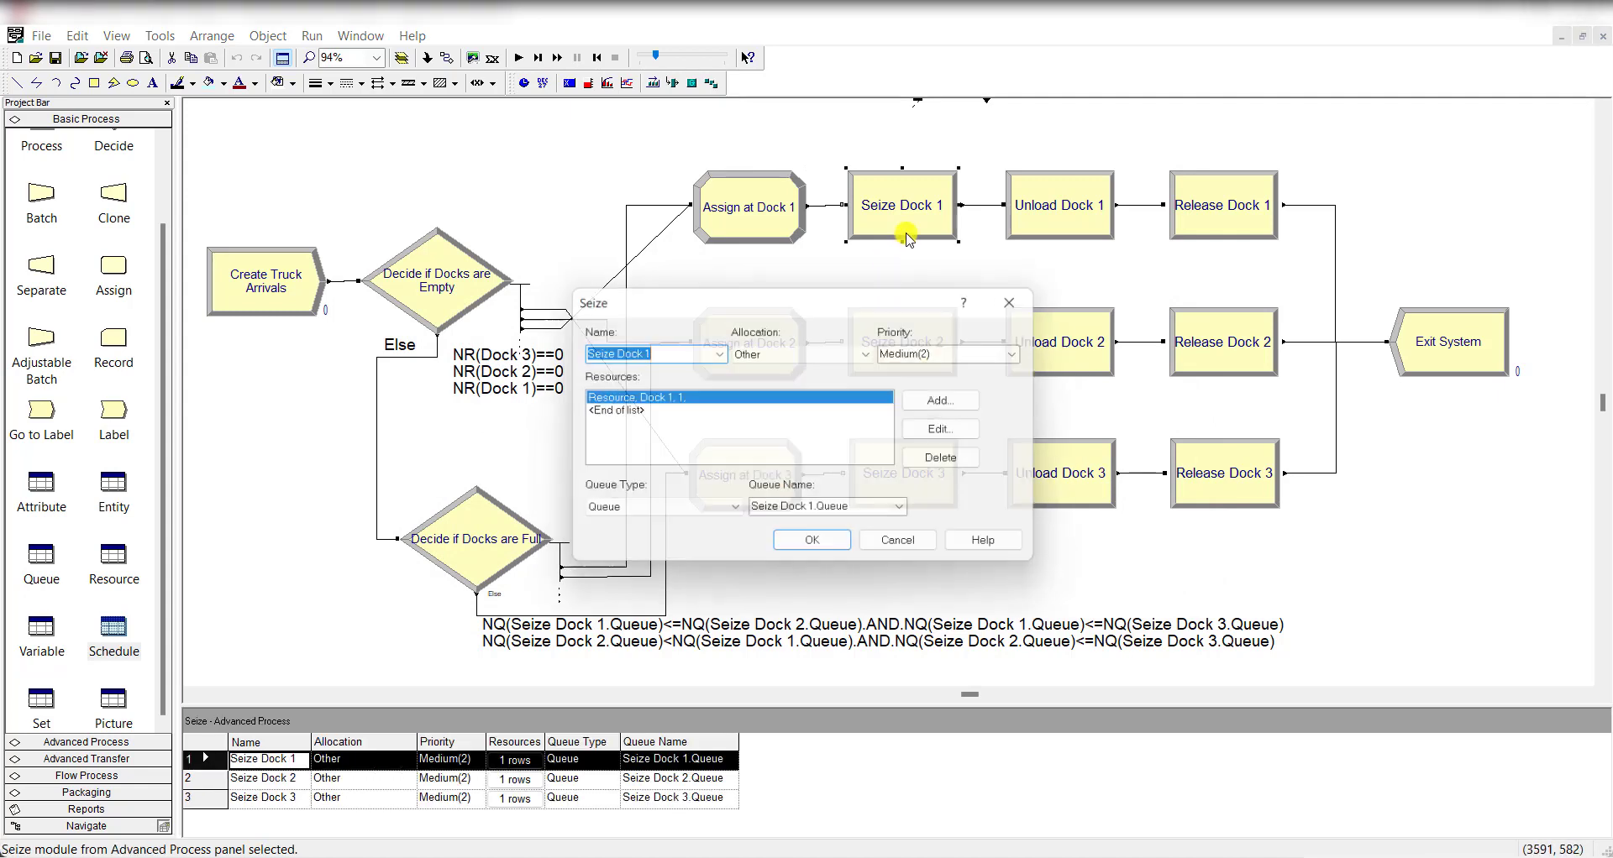
{"action": "left_click", "coordinate": [664, 358]}
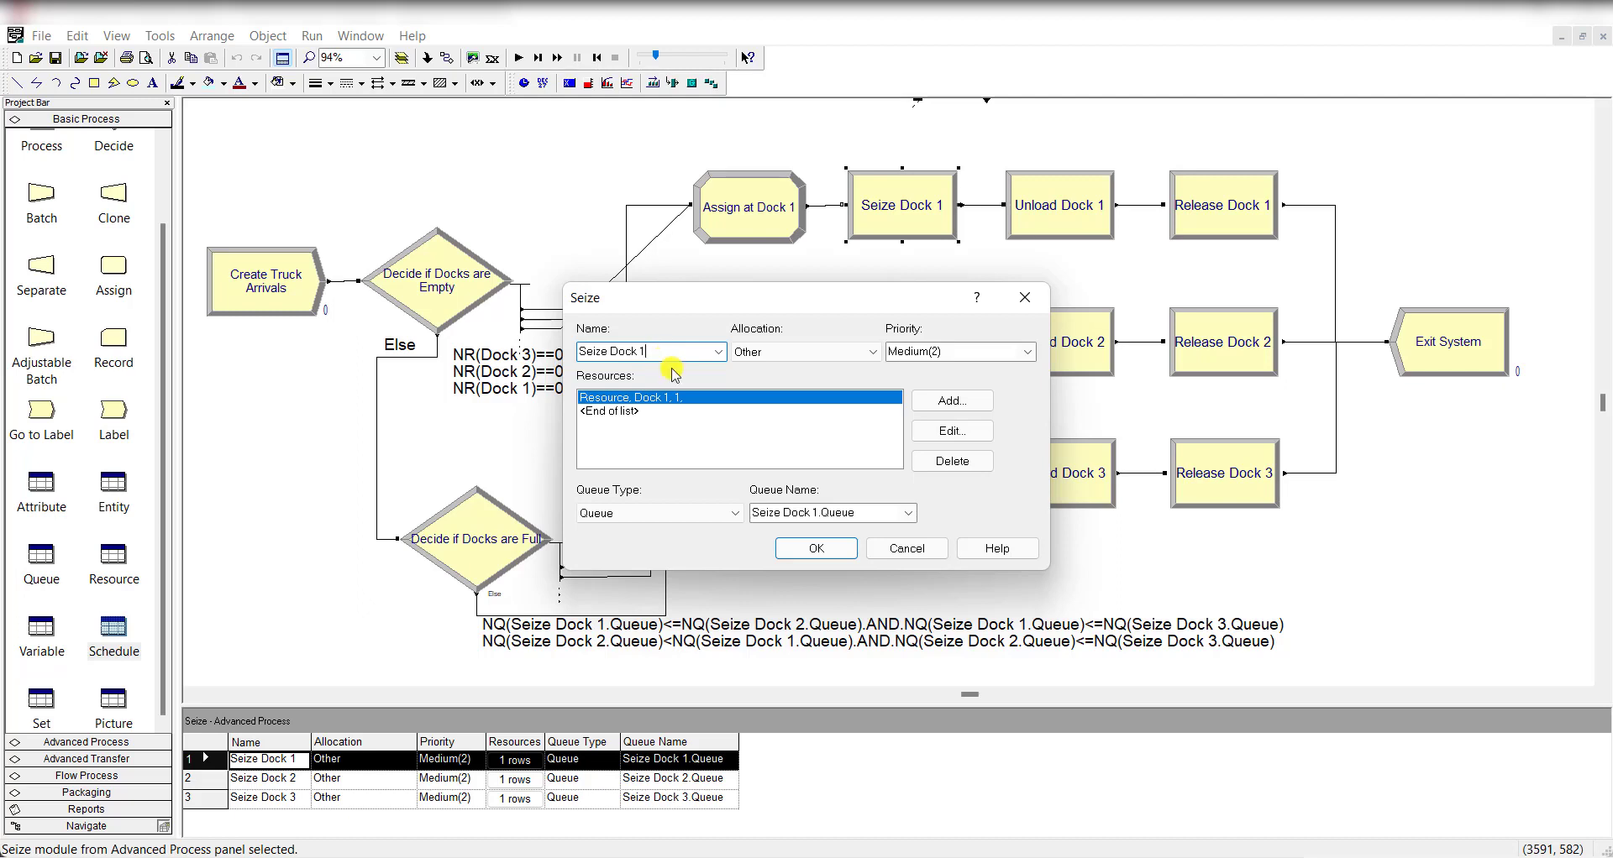
{"action": "left_click", "coordinate": [924, 431]}
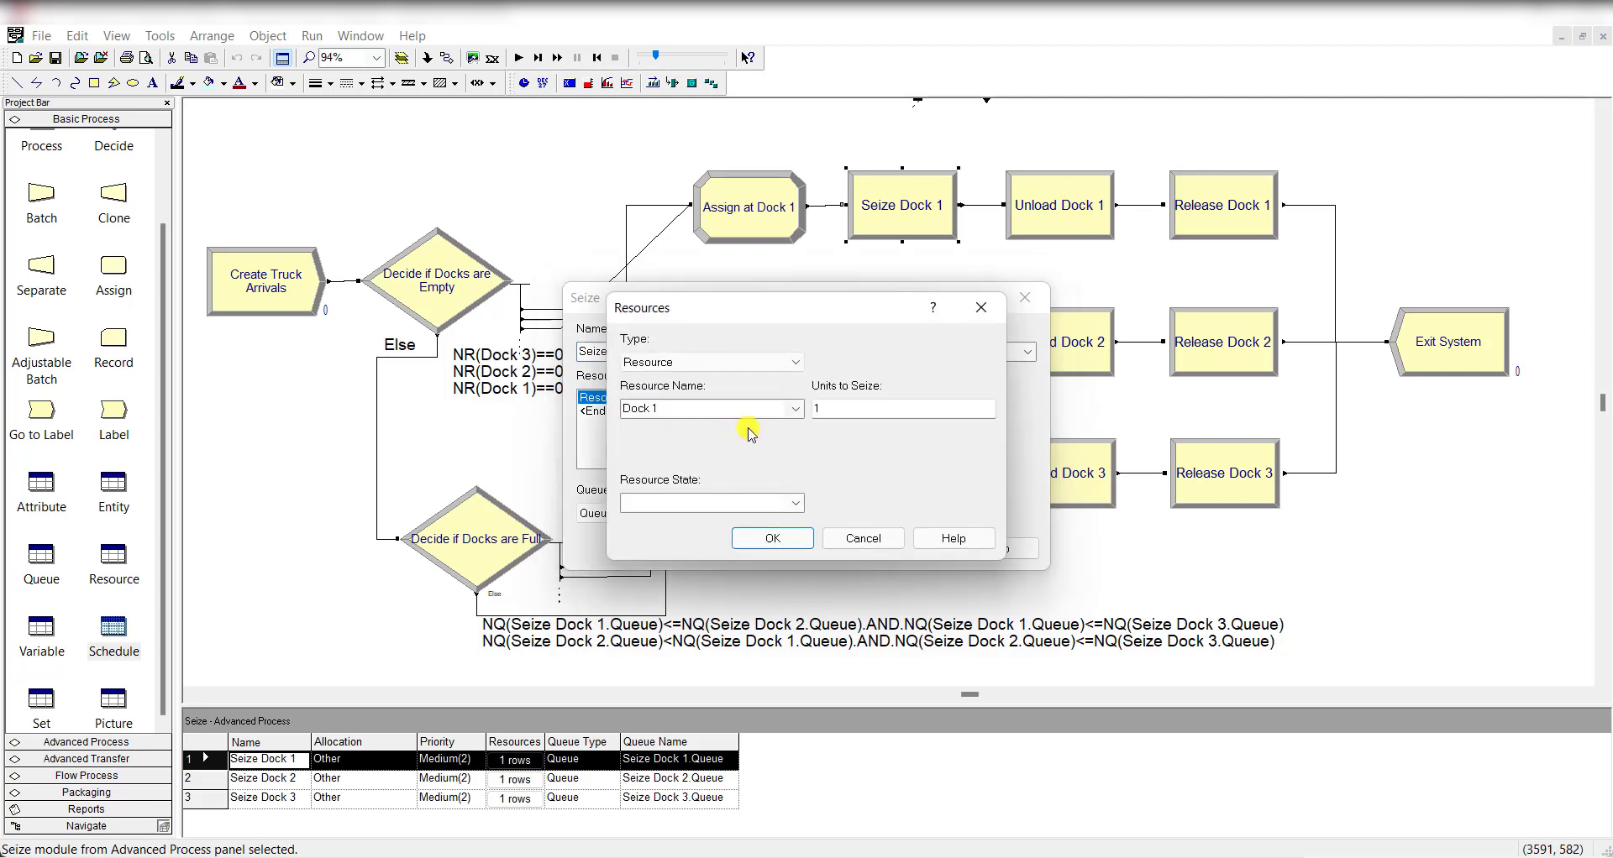
{"action": "left_click", "coordinate": [773, 538]}
{"action": "left_click", "coordinate": [813, 549]}
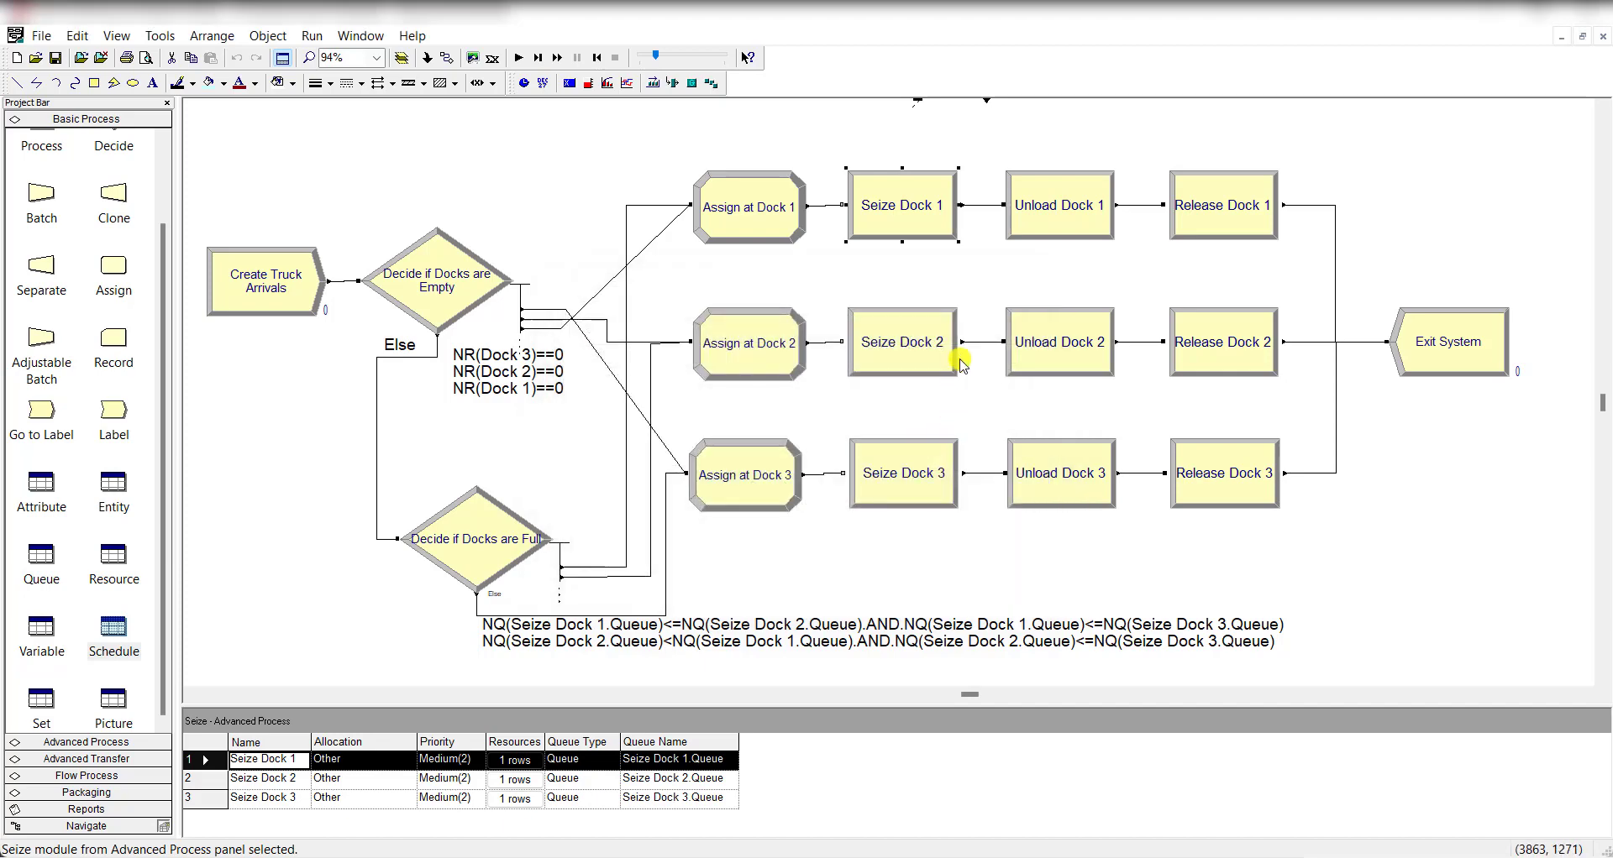
- Confirm Seize Docks 2 and 3 use their own docks; view Unload Dock 1's tria(25,28,30) delay
{"action": "double_click", "coordinate": [933, 343]}
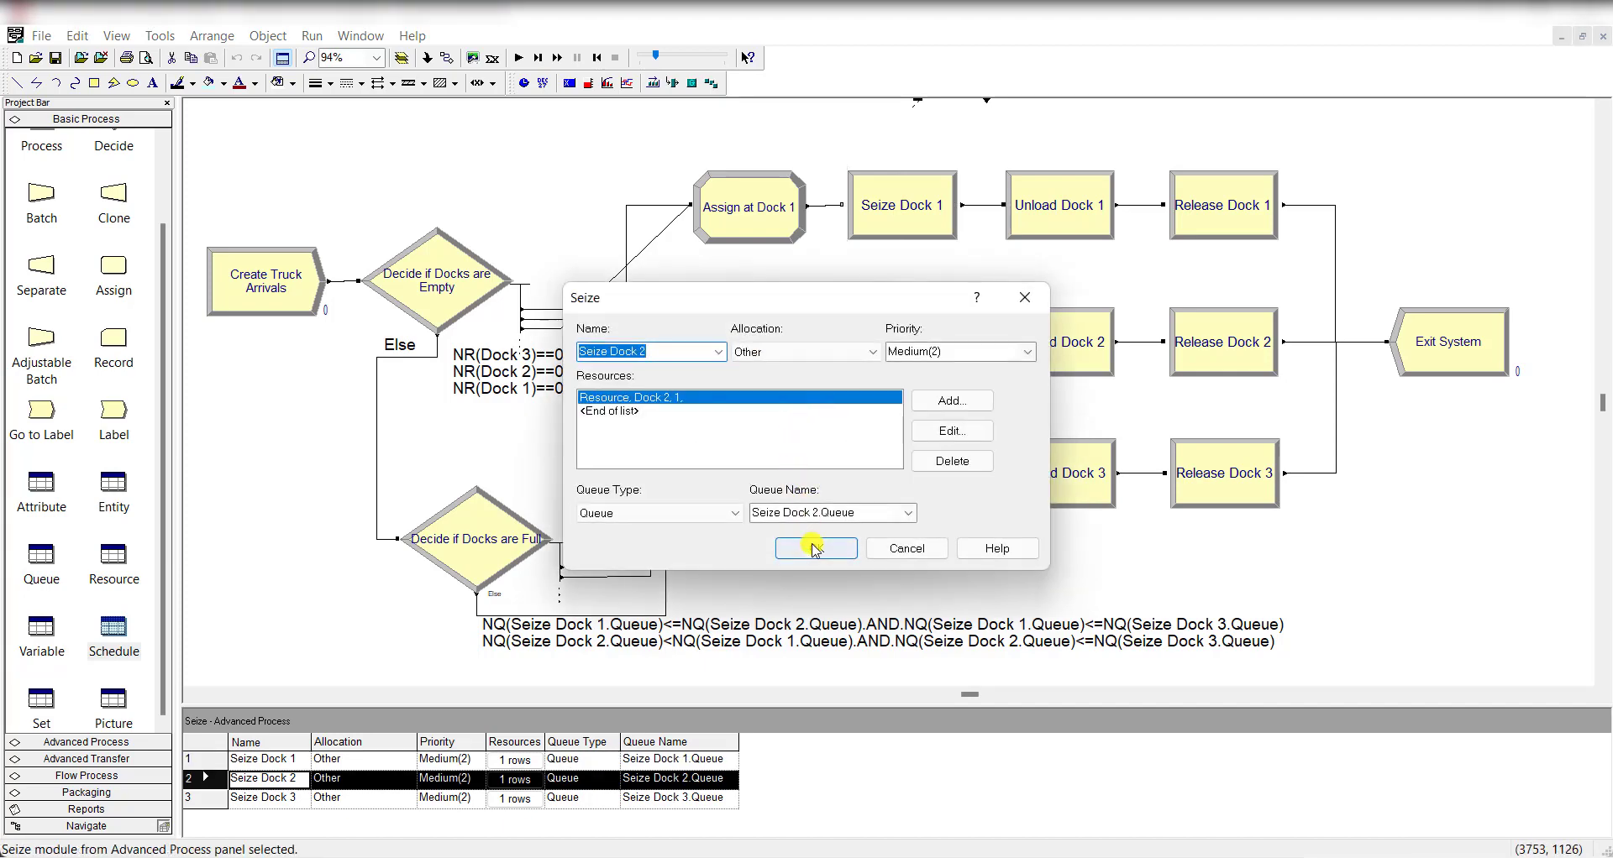
{"action": "left_click", "coordinate": [815, 548]}
{"action": "double_click", "coordinate": [915, 492]}
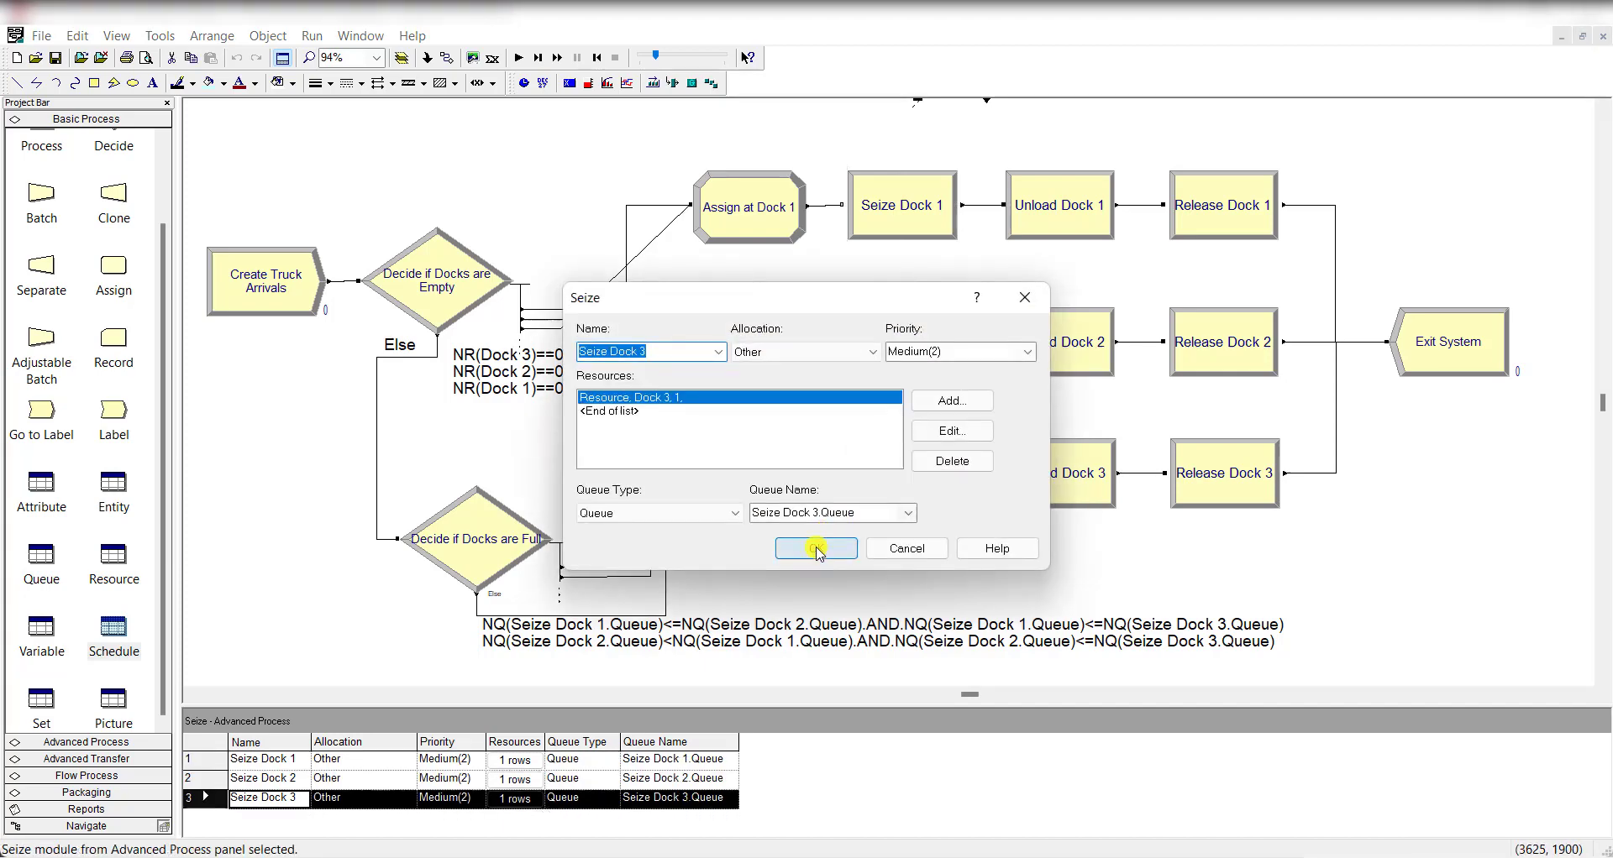
{"action": "left_click", "coordinate": [815, 548]}
{"action": "double_click", "coordinate": [1049, 225]}
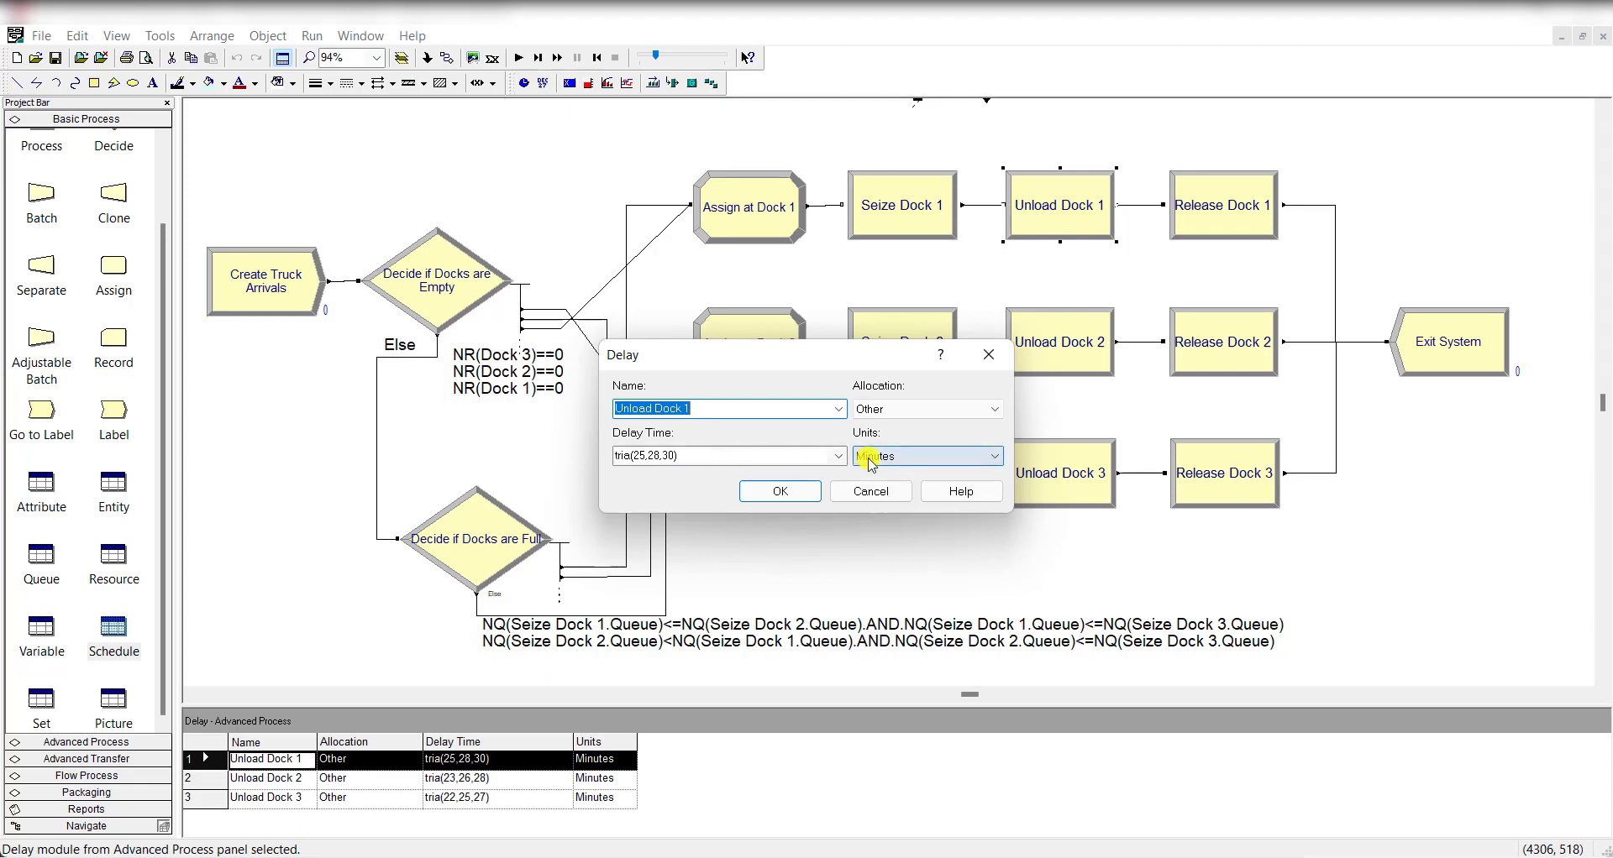
{"action": "left_click", "coordinate": [794, 492]}
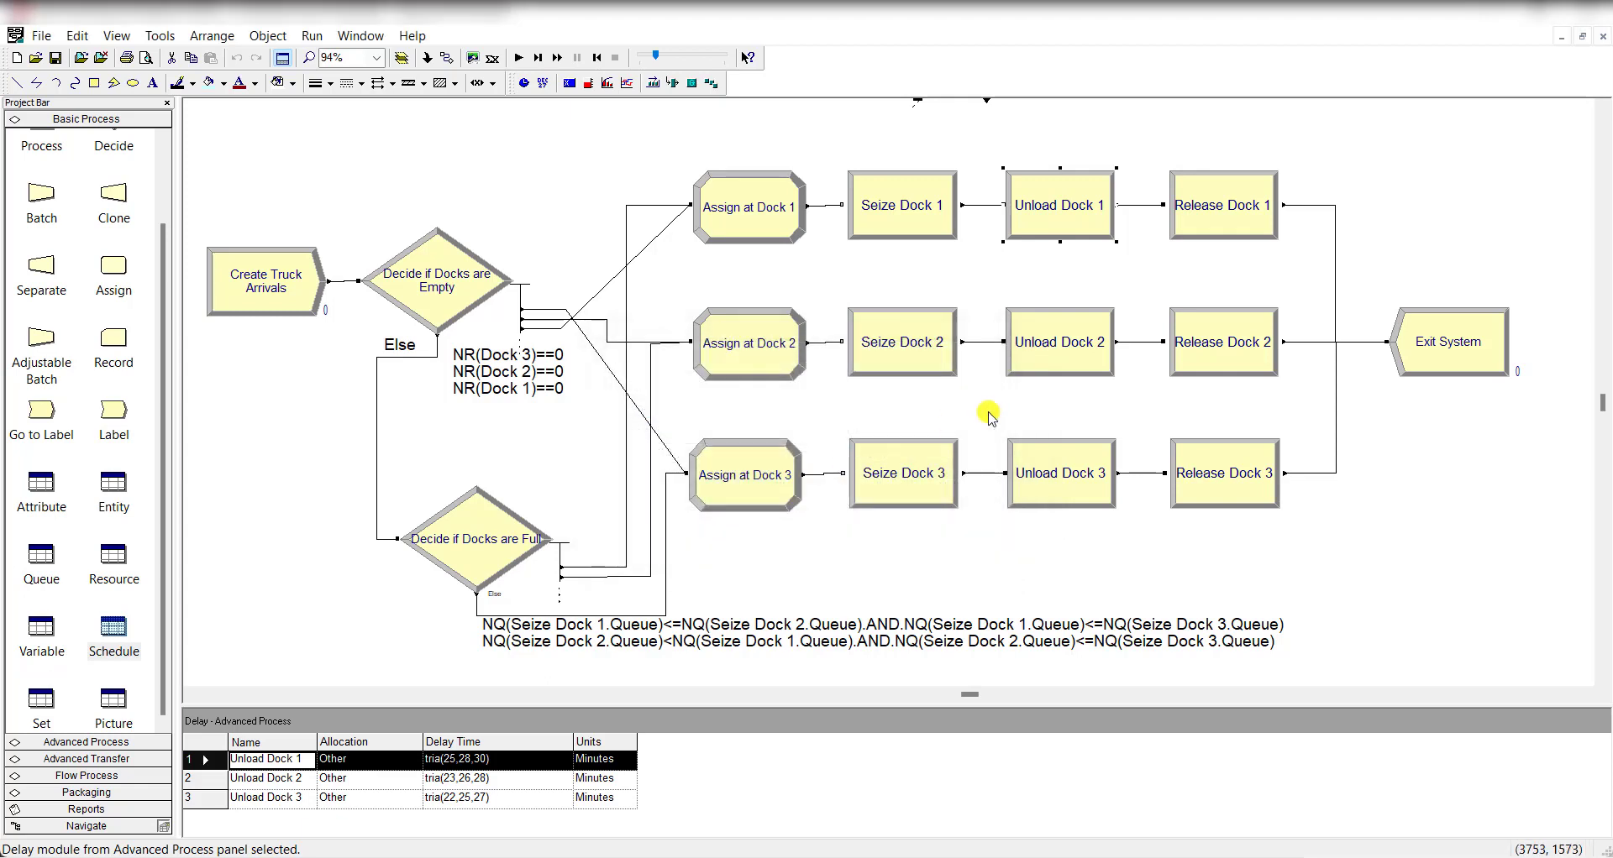
{"action": "double_click", "coordinate": [1060, 330]}
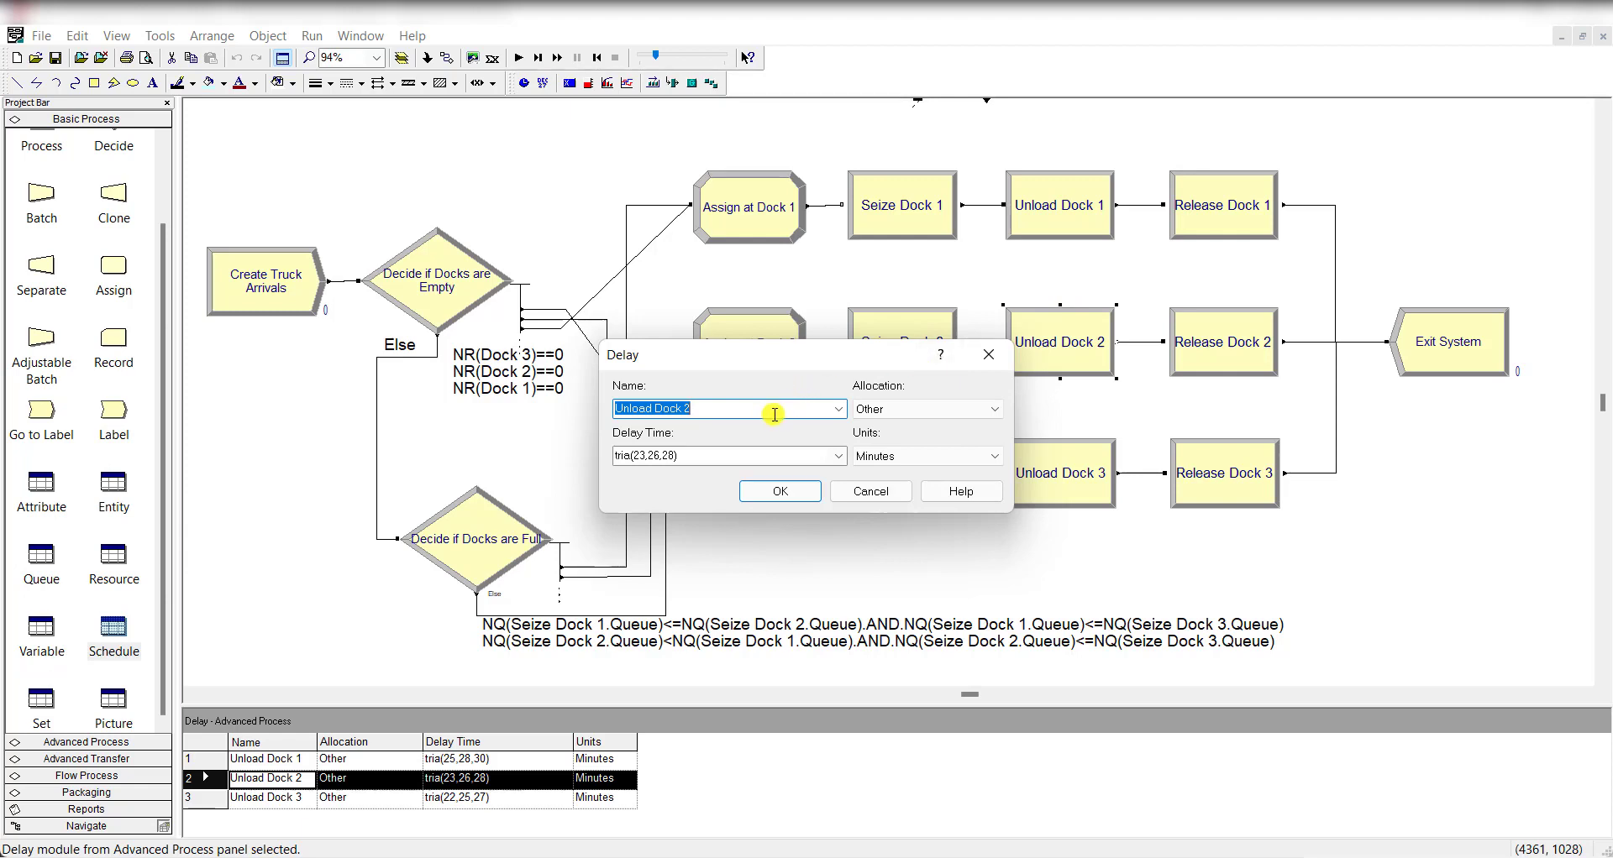
{"action": "left_click", "coordinate": [723, 411]}
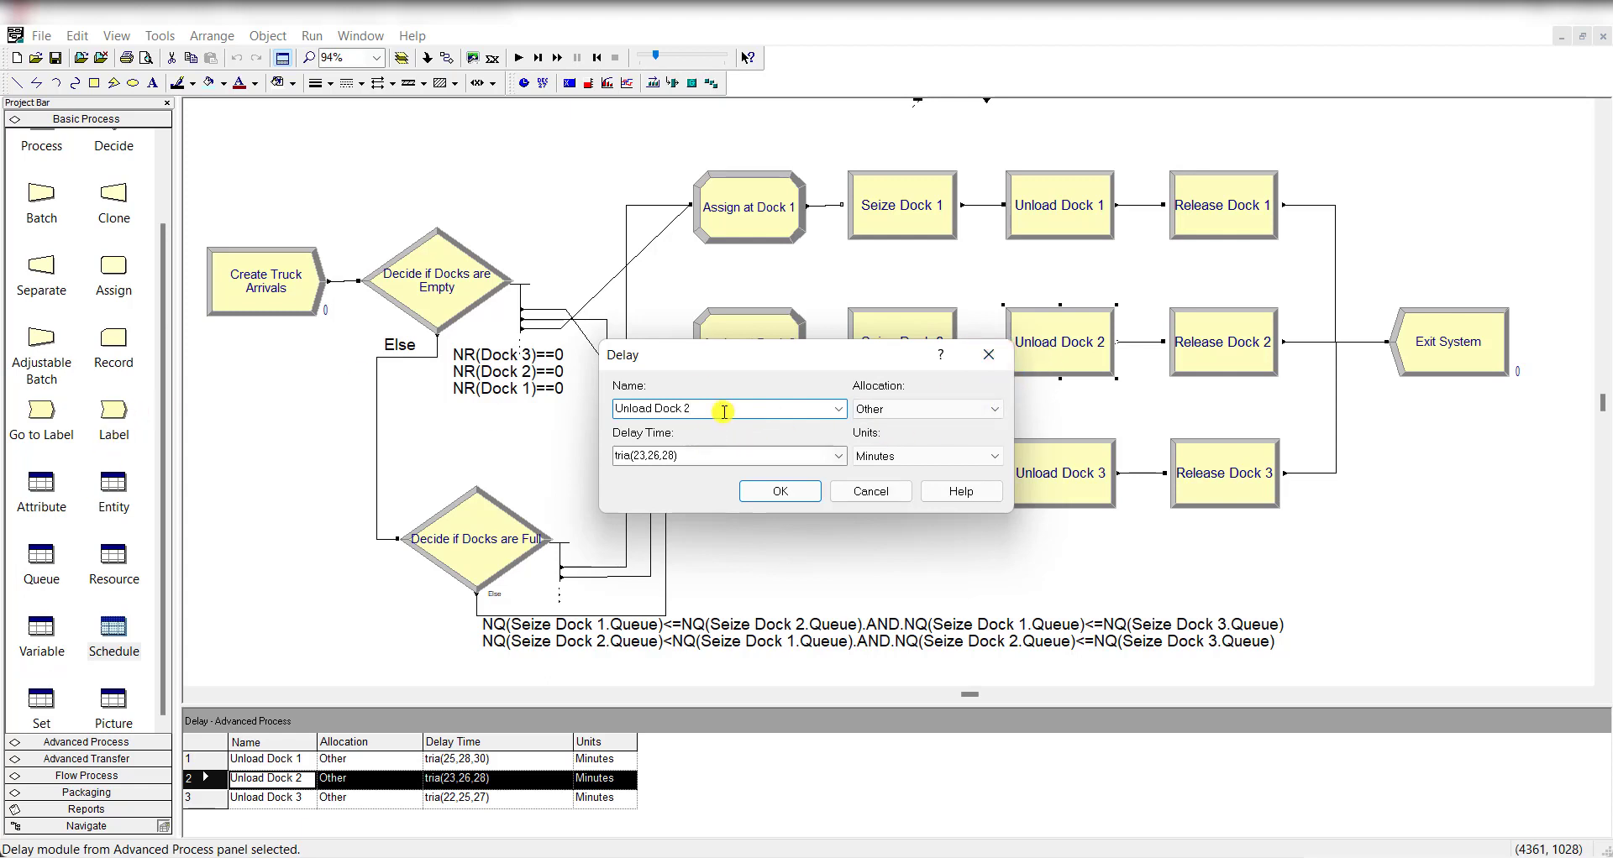
{"action": "double_click", "coordinate": [714, 460]}
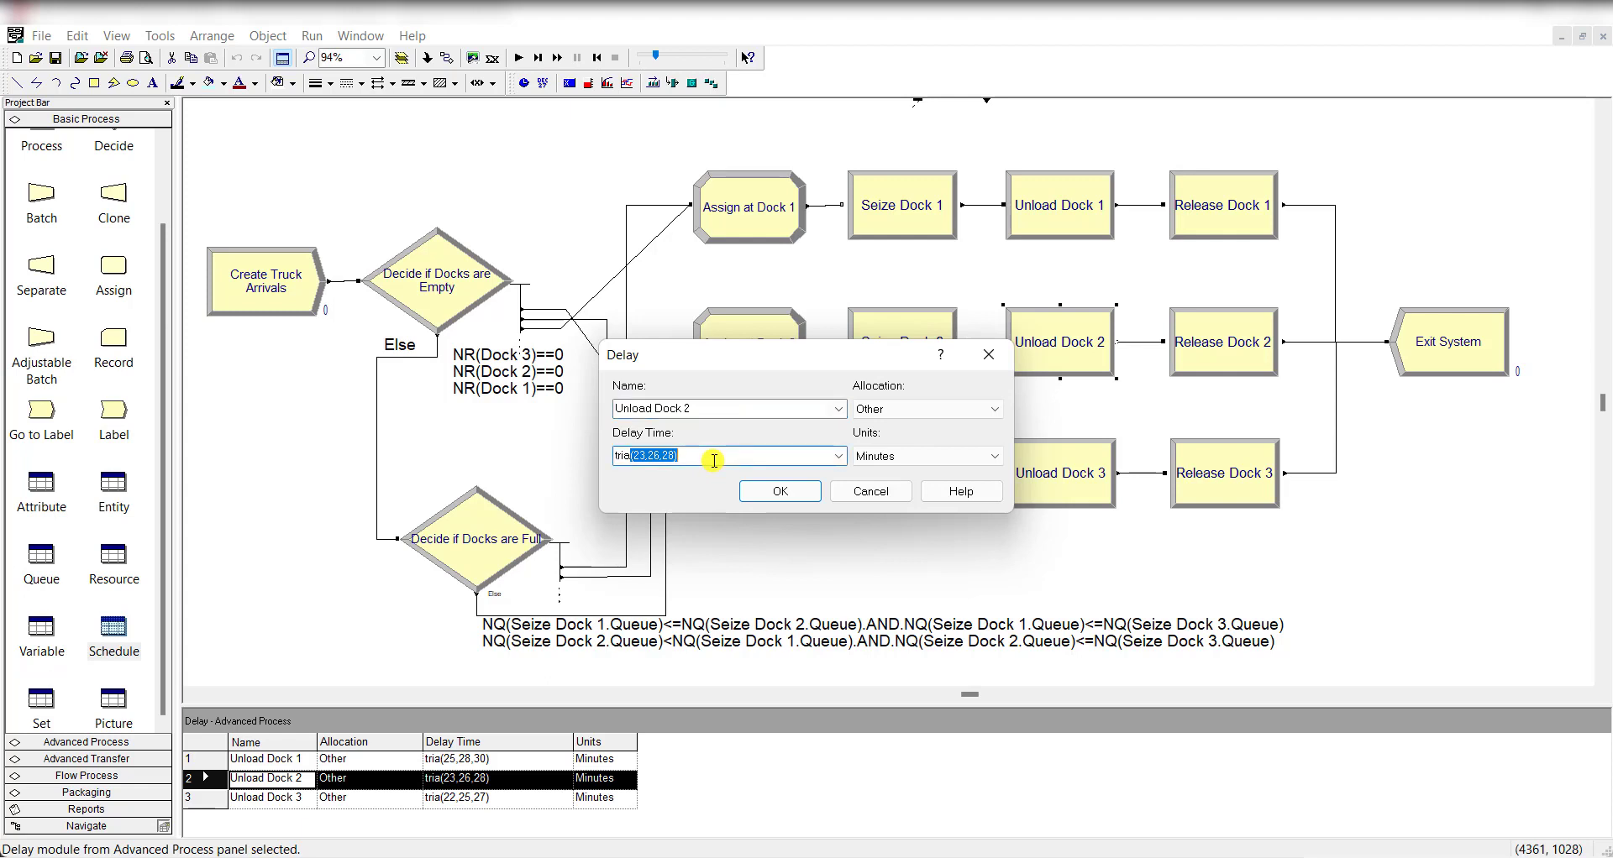
{"action": "left_click", "coordinate": [713, 460]}
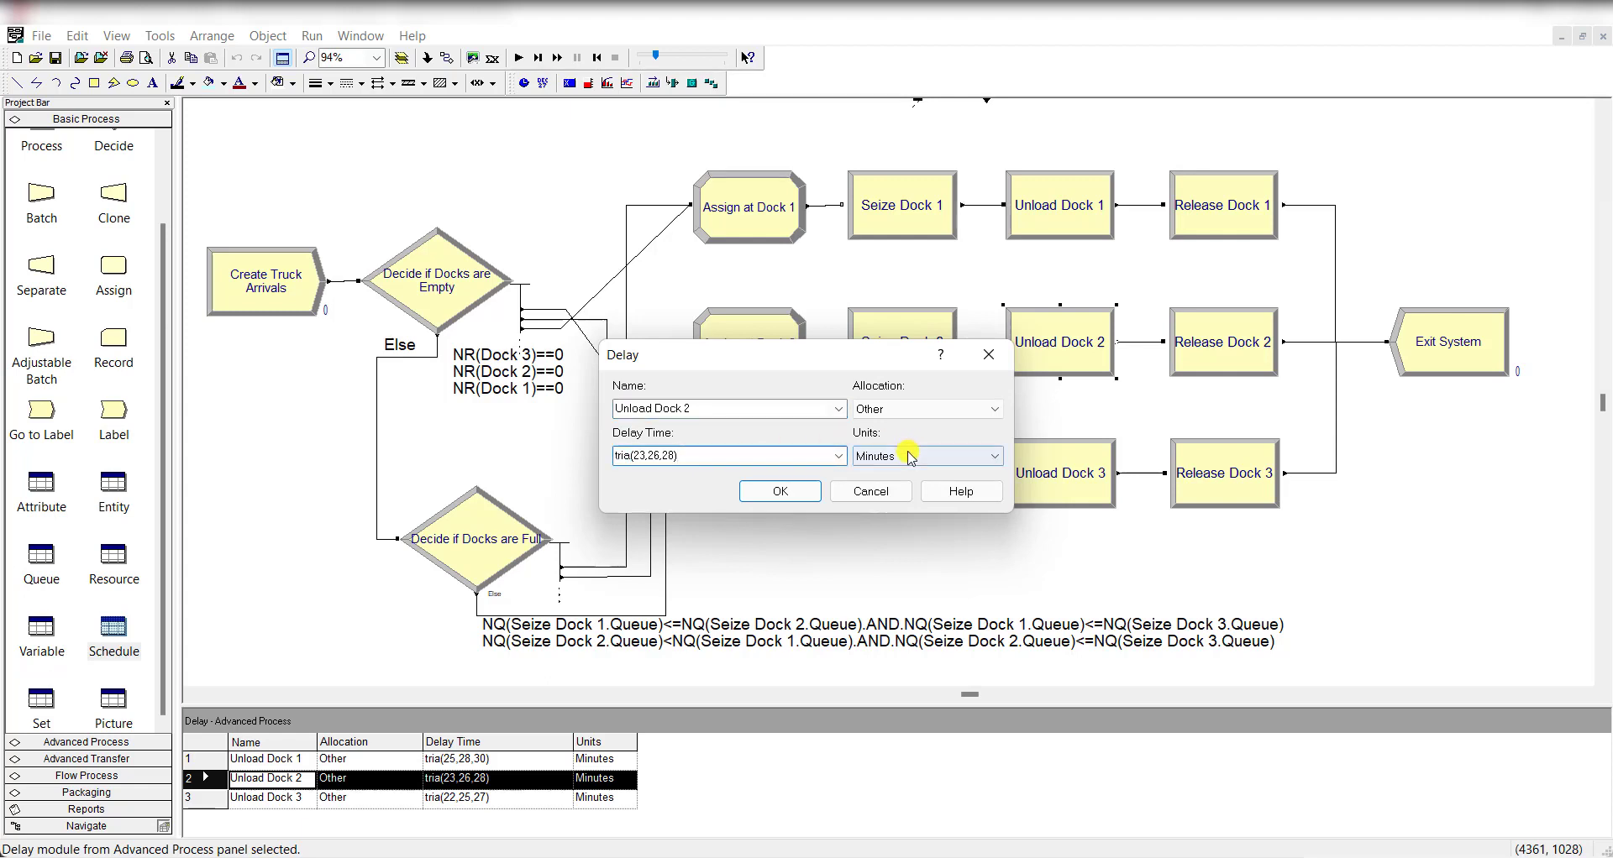
{"action": "left_click", "coordinate": [780, 492]}
{"action": "double_click", "coordinate": [1063, 473]}
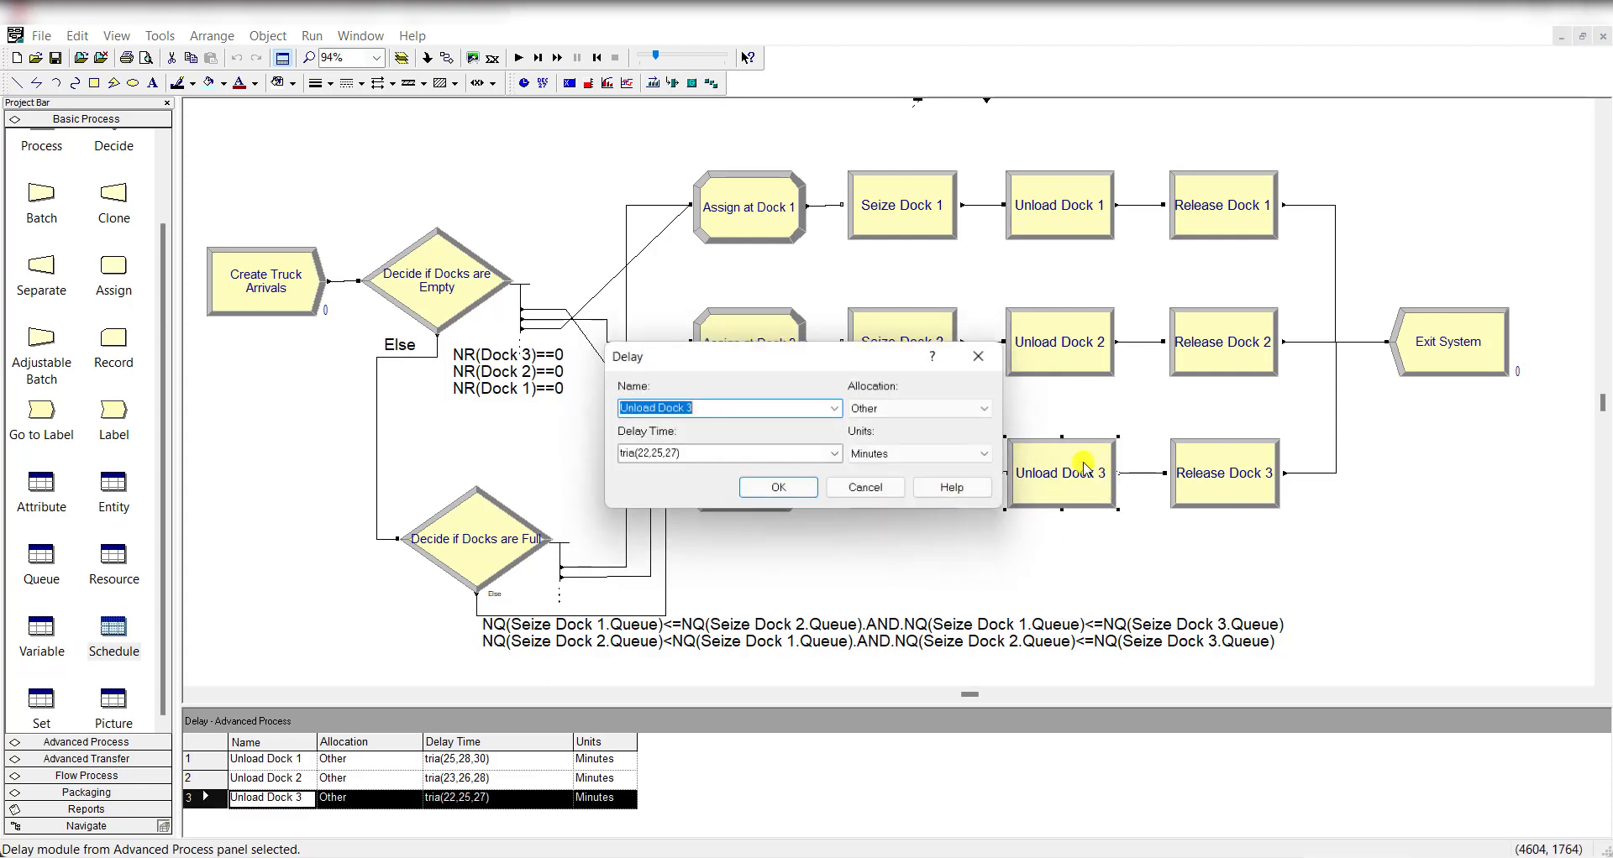
{"action": "left_click", "coordinate": [730, 411]}
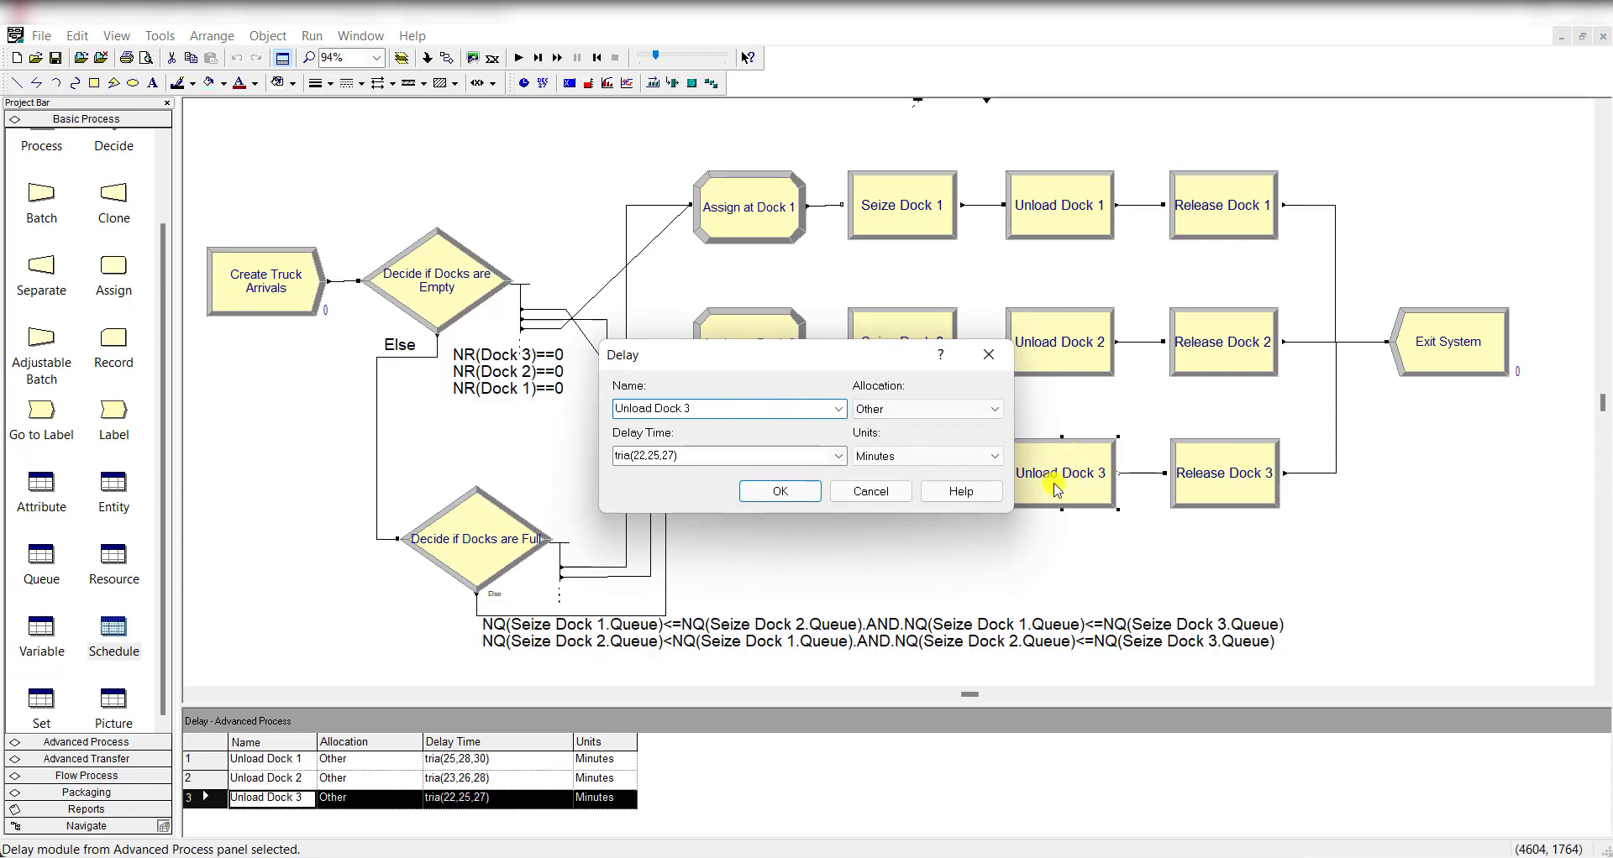
{"action": "left_click", "coordinate": [790, 483]}
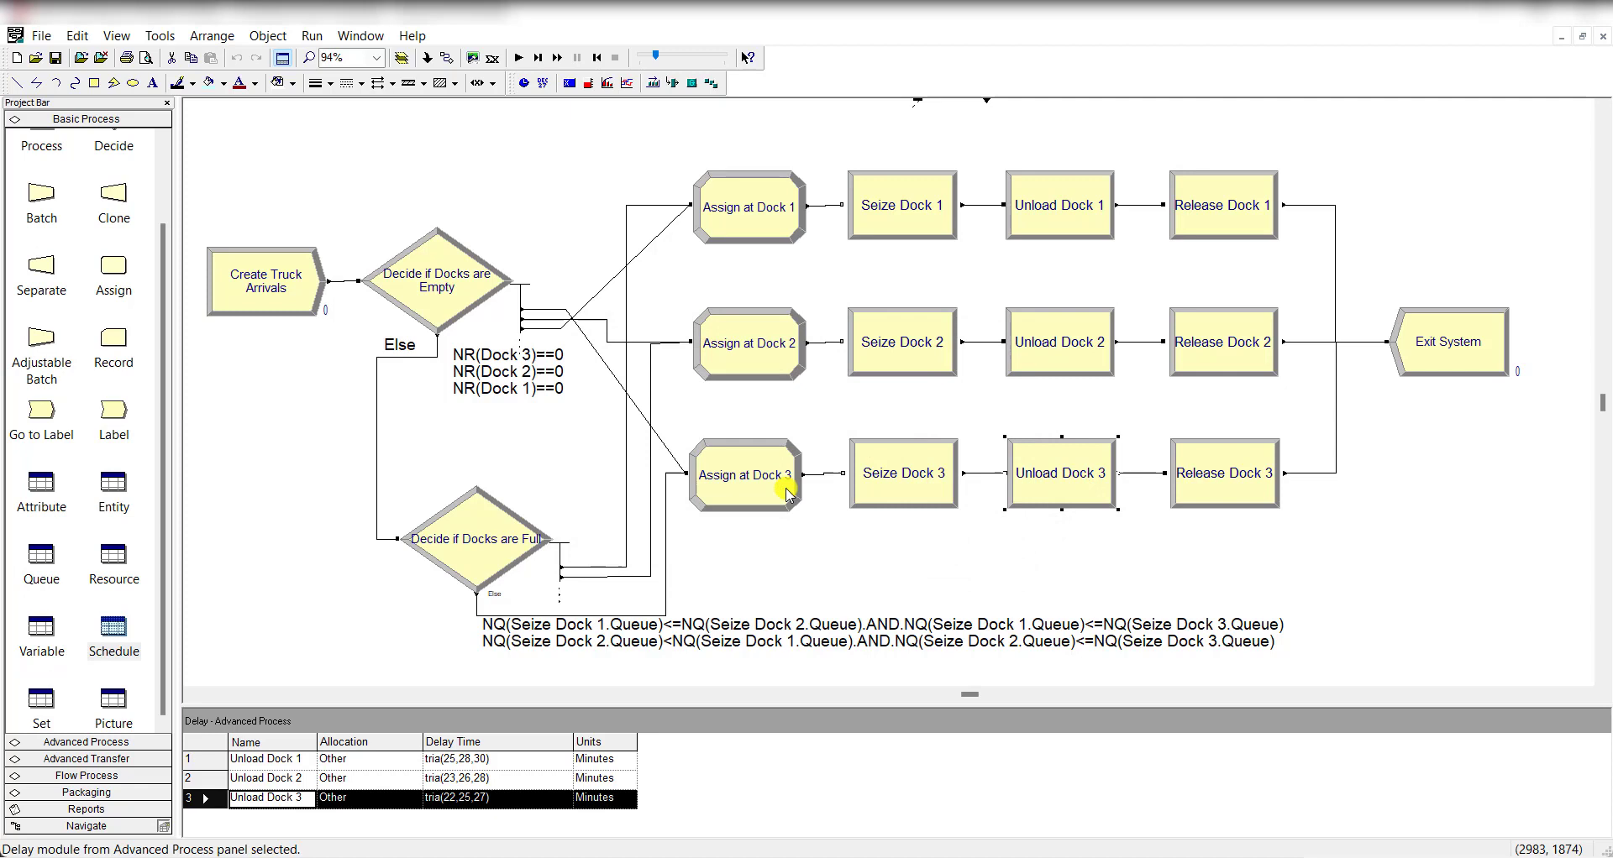
{"action": "double_click", "coordinate": [1206, 220]}
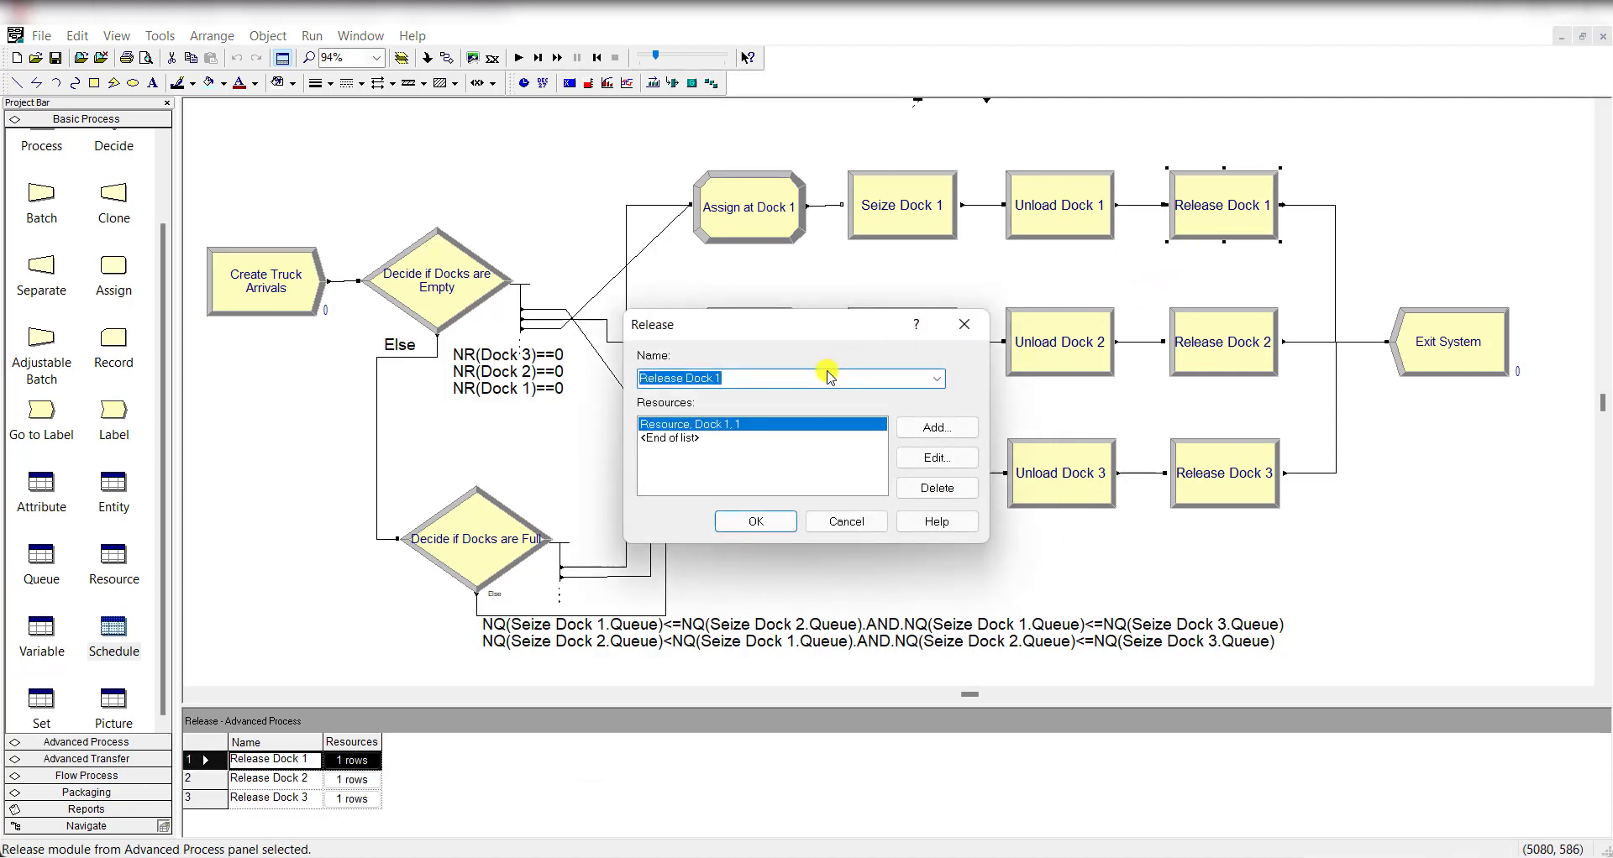
{"action": "left_click", "coordinate": [924, 458]}
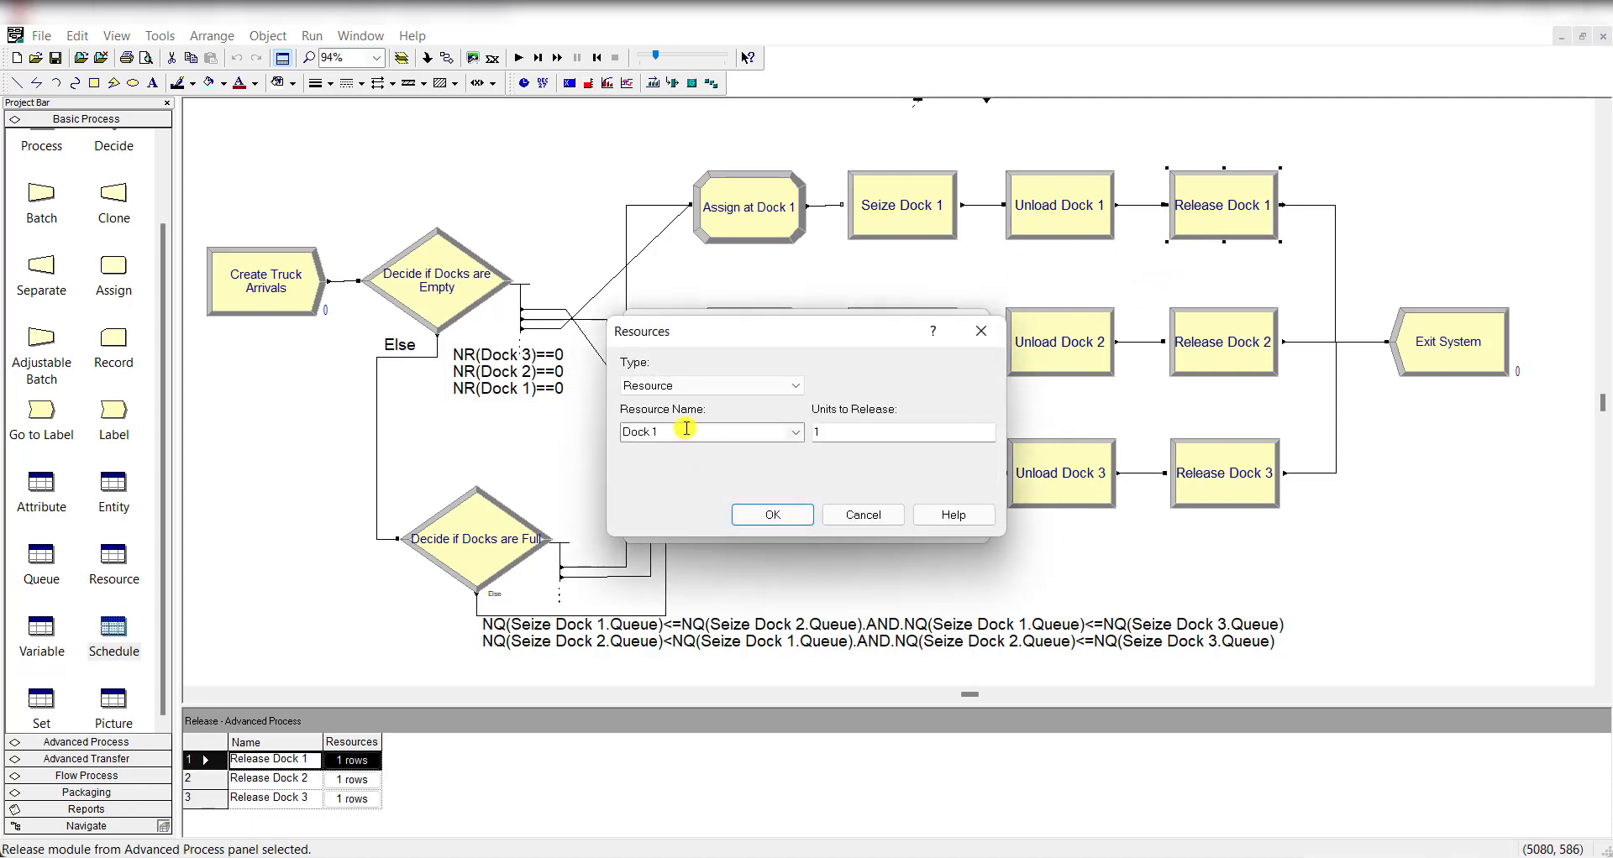
{"action": "left_click", "coordinate": [773, 515]}
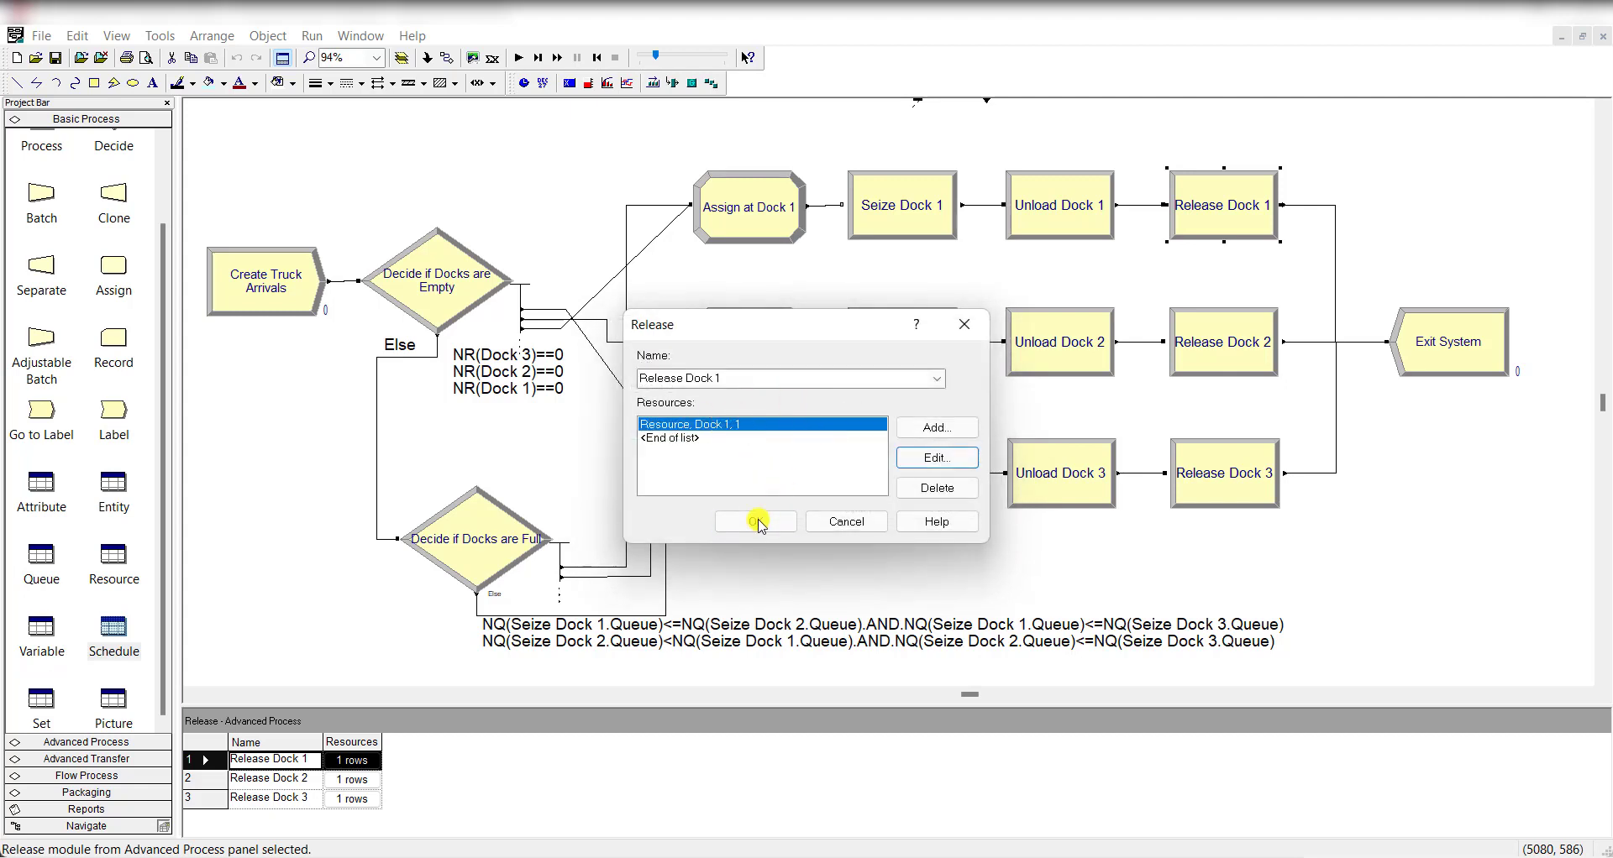
{"action": "left_click", "coordinate": [756, 522]}
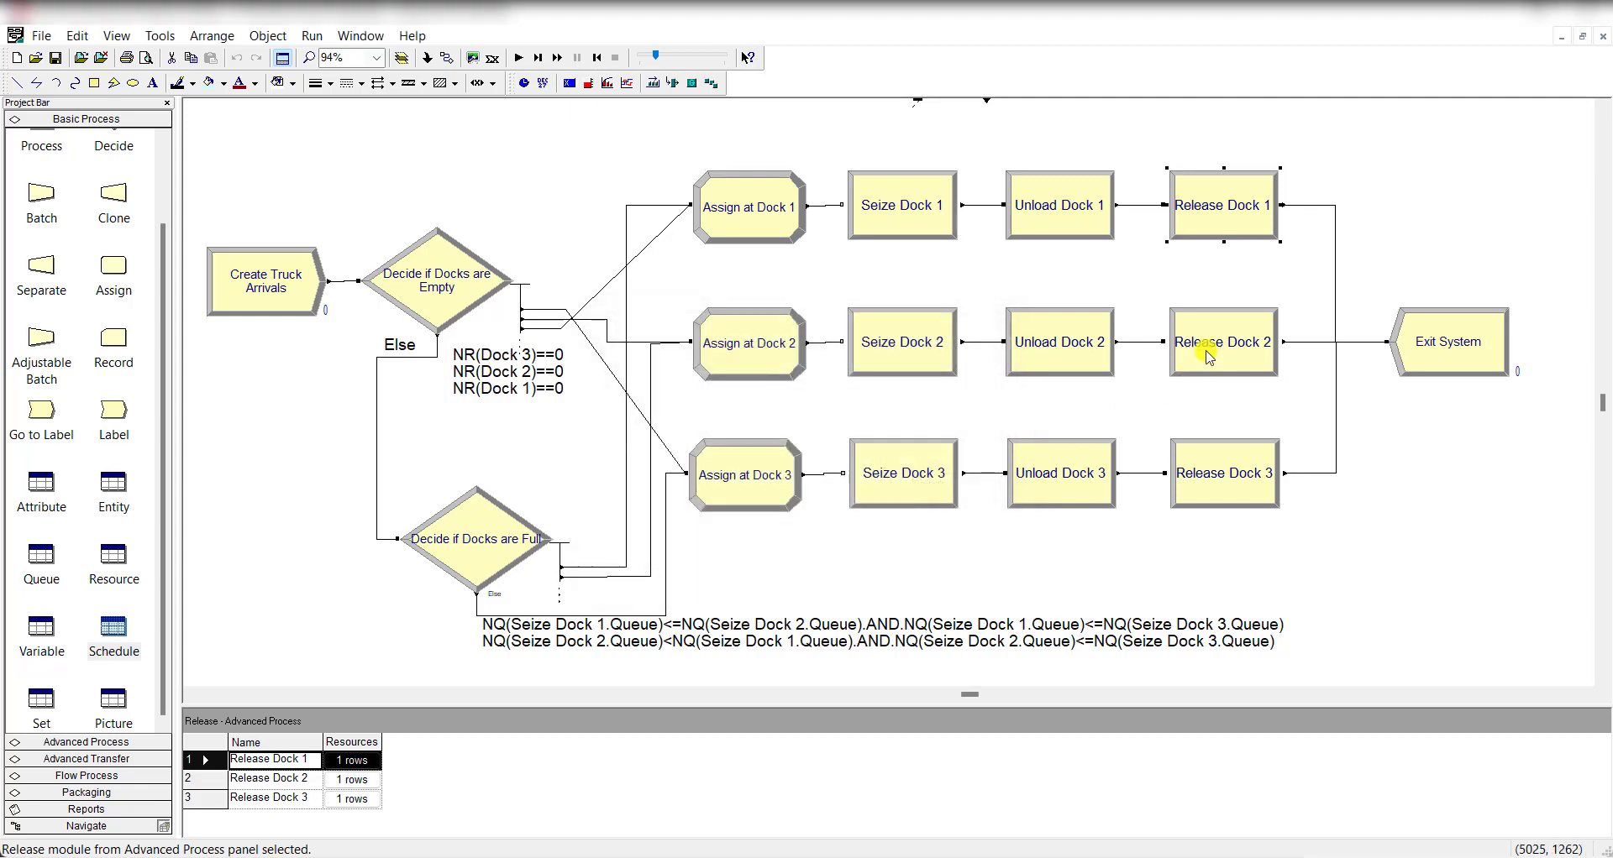
{"action": "double_click", "coordinate": [1227, 344]}
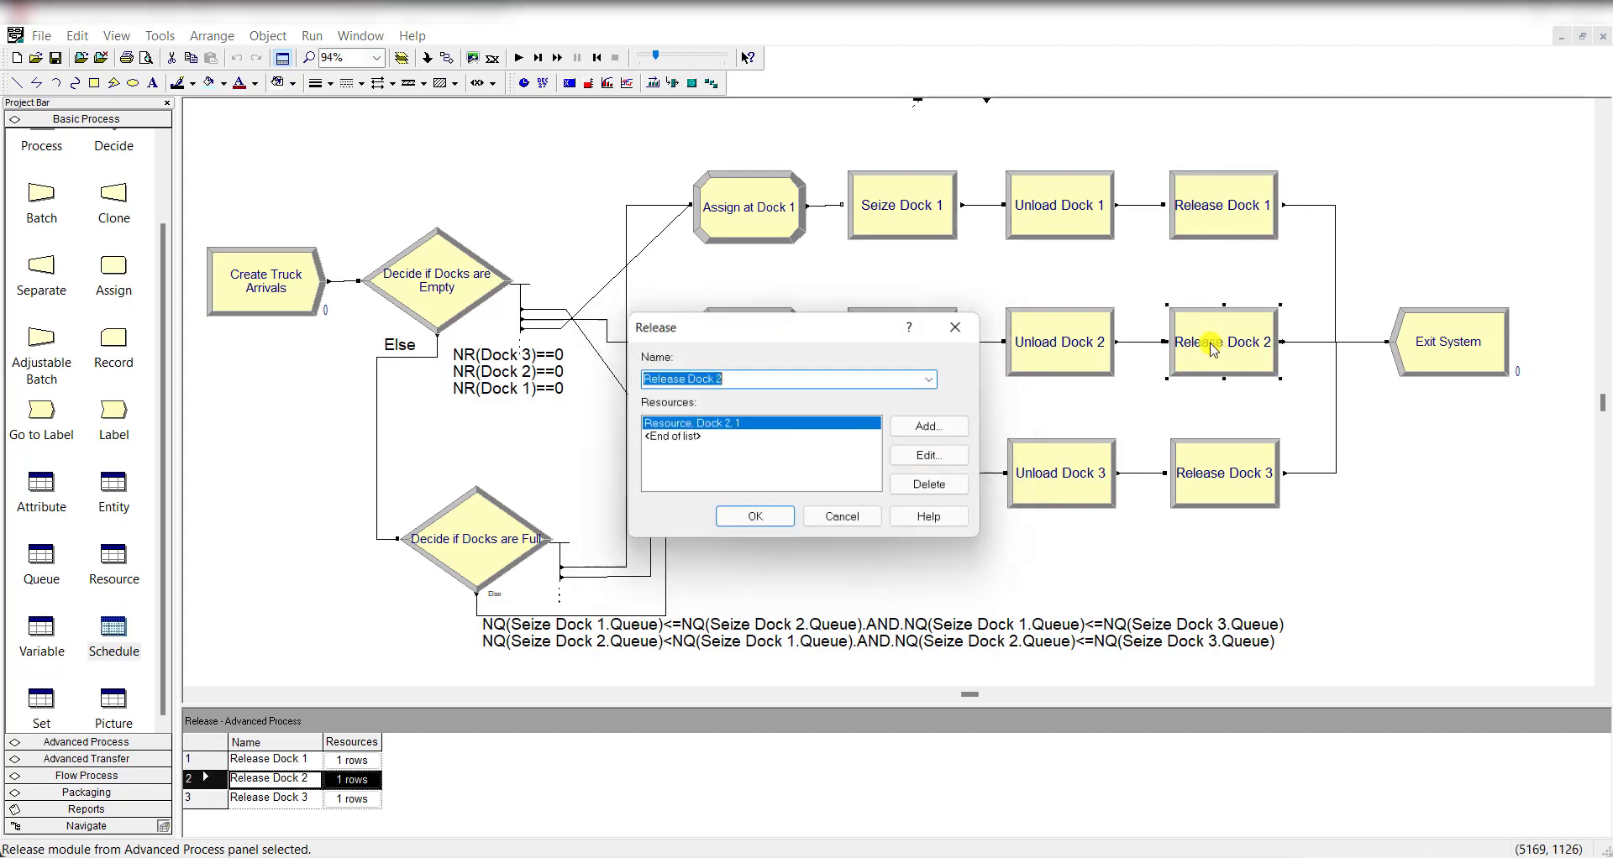
{"action": "left_click", "coordinate": [756, 522]}
{"action": "left_click", "coordinate": [1191, 486]}
{"action": "double_click", "coordinate": [1191, 486]}
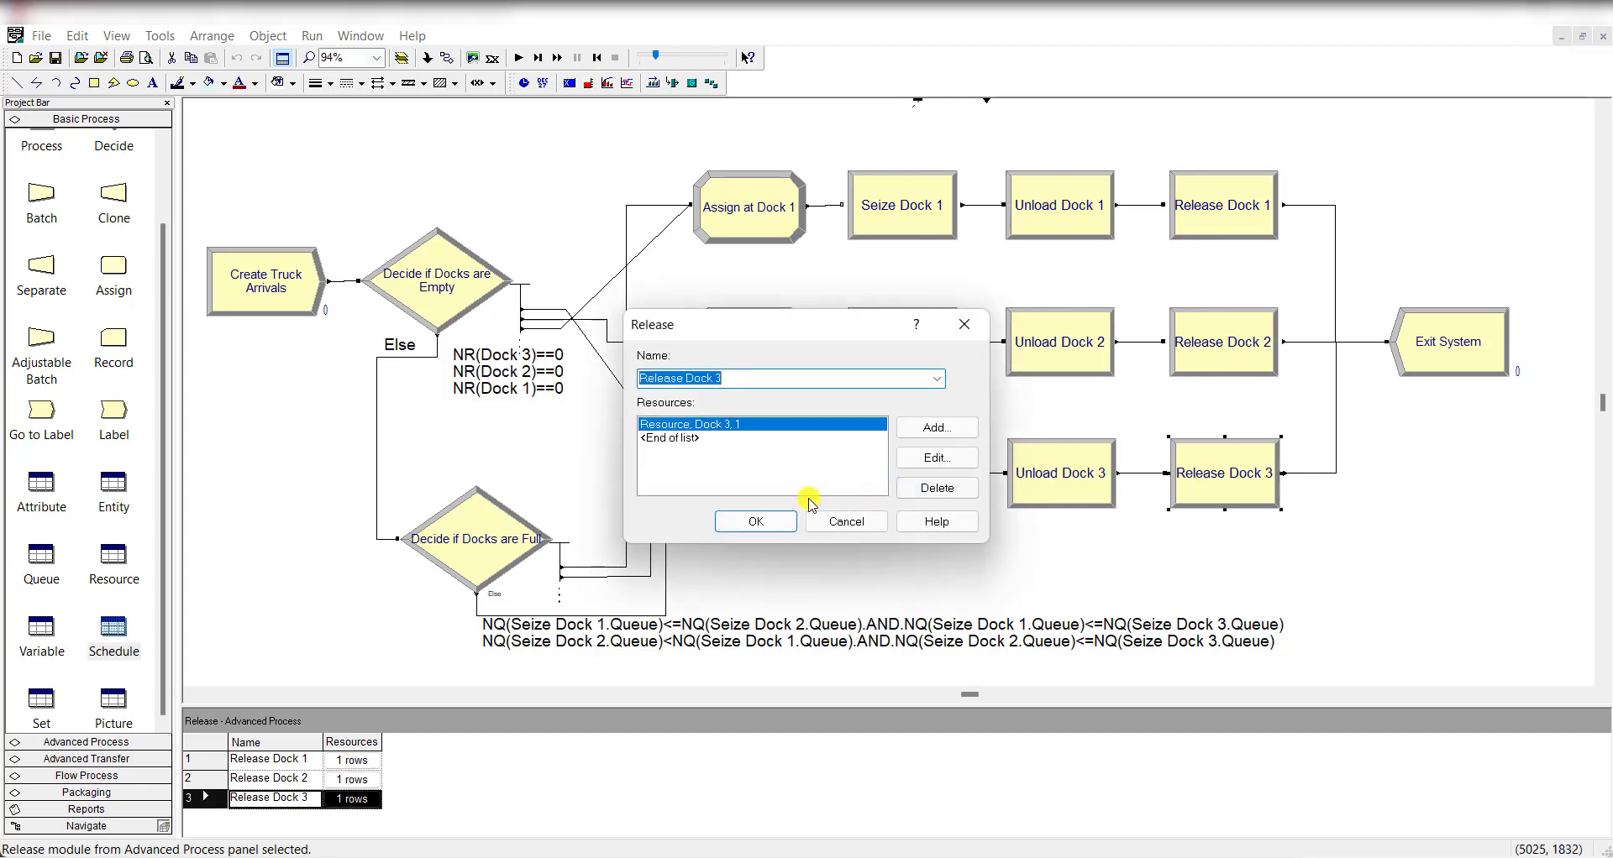
{"action": "left_click", "coordinate": [760, 518]}
{"action": "double_click", "coordinate": [1442, 369]}
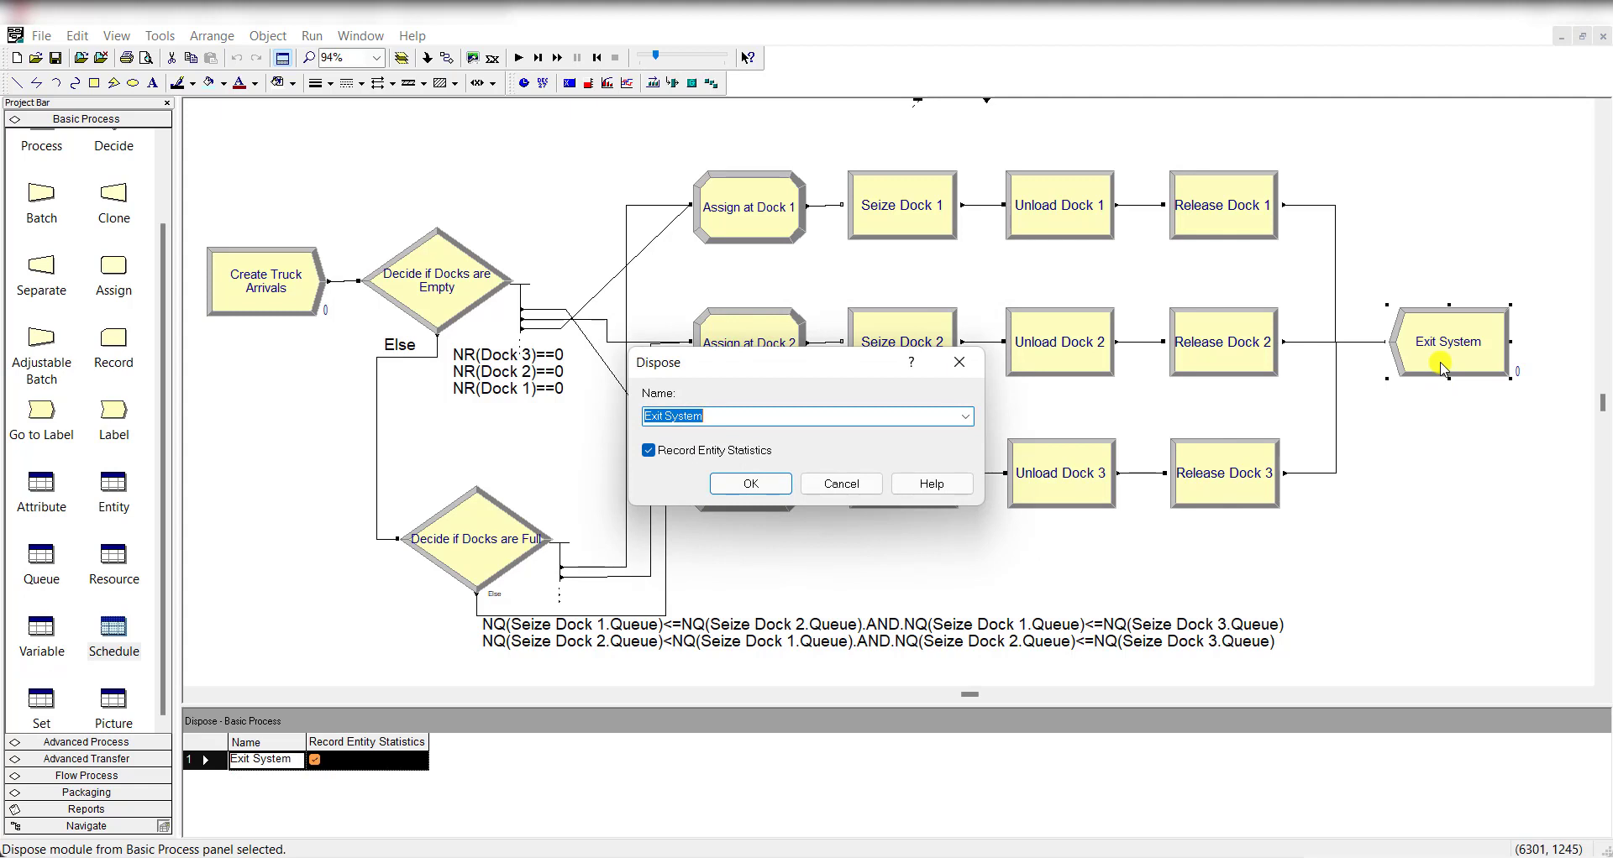
{"action": "left_click", "coordinate": [779, 491]}
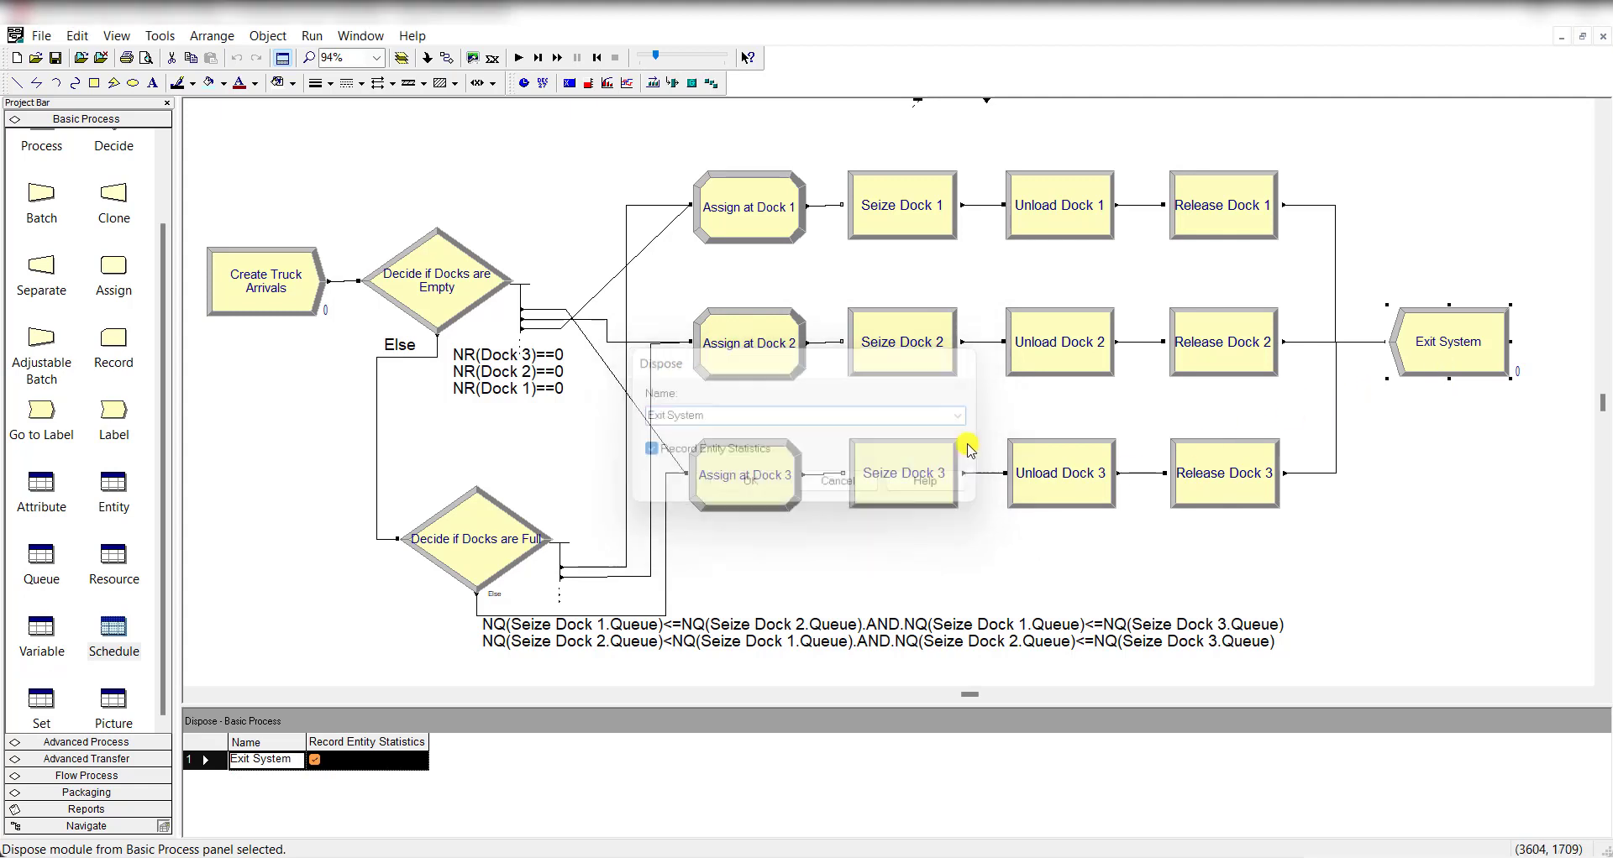
{"action": "double_click", "coordinate": [427, 262]}
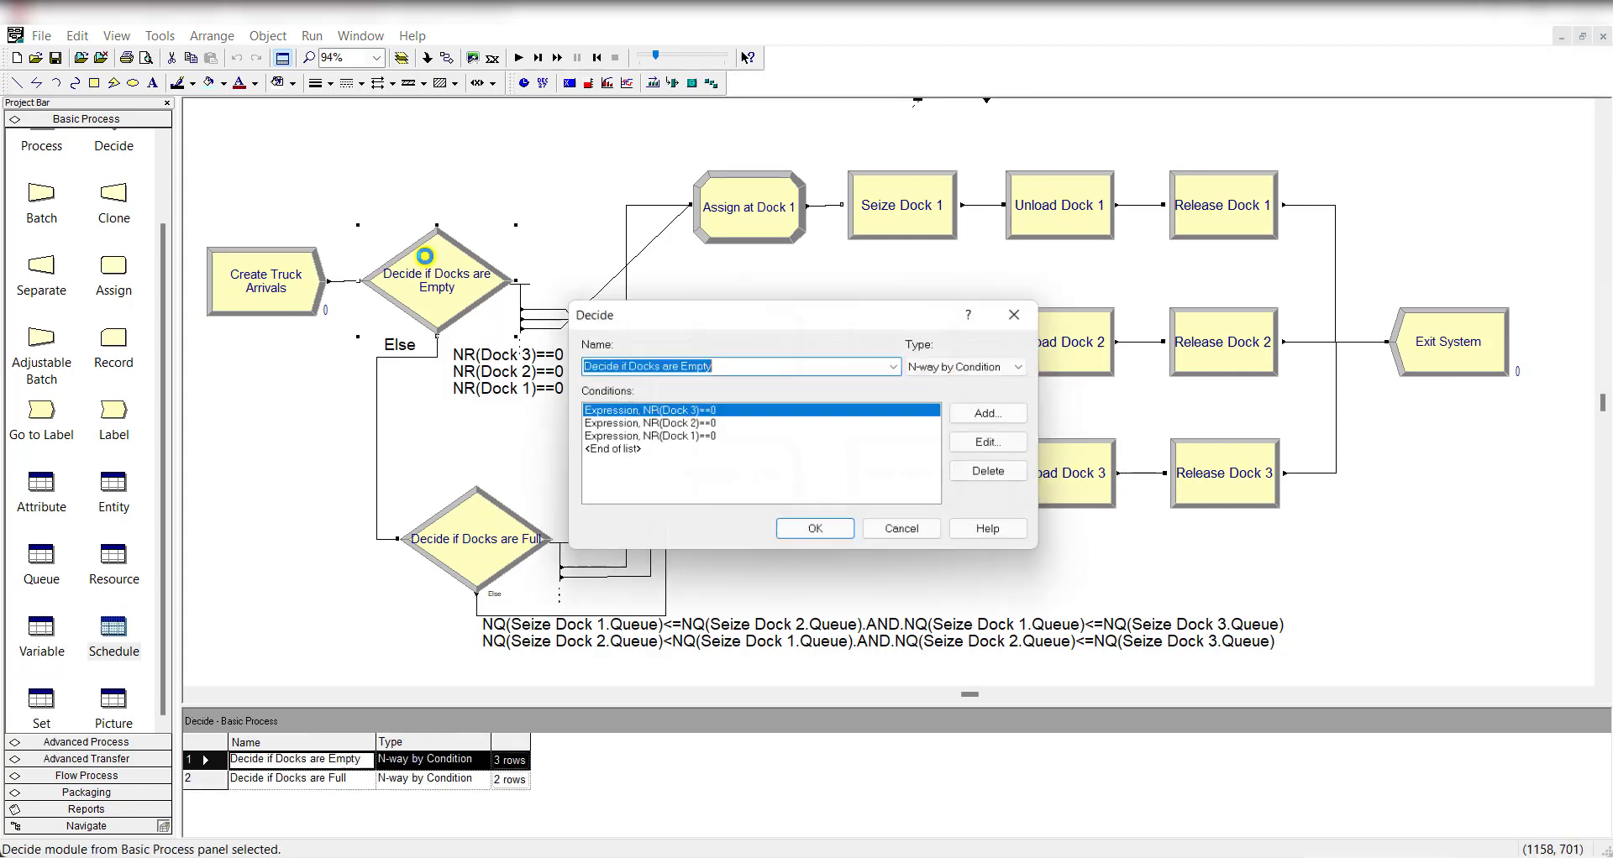
{"action": "left_click", "coordinate": [783, 361]}
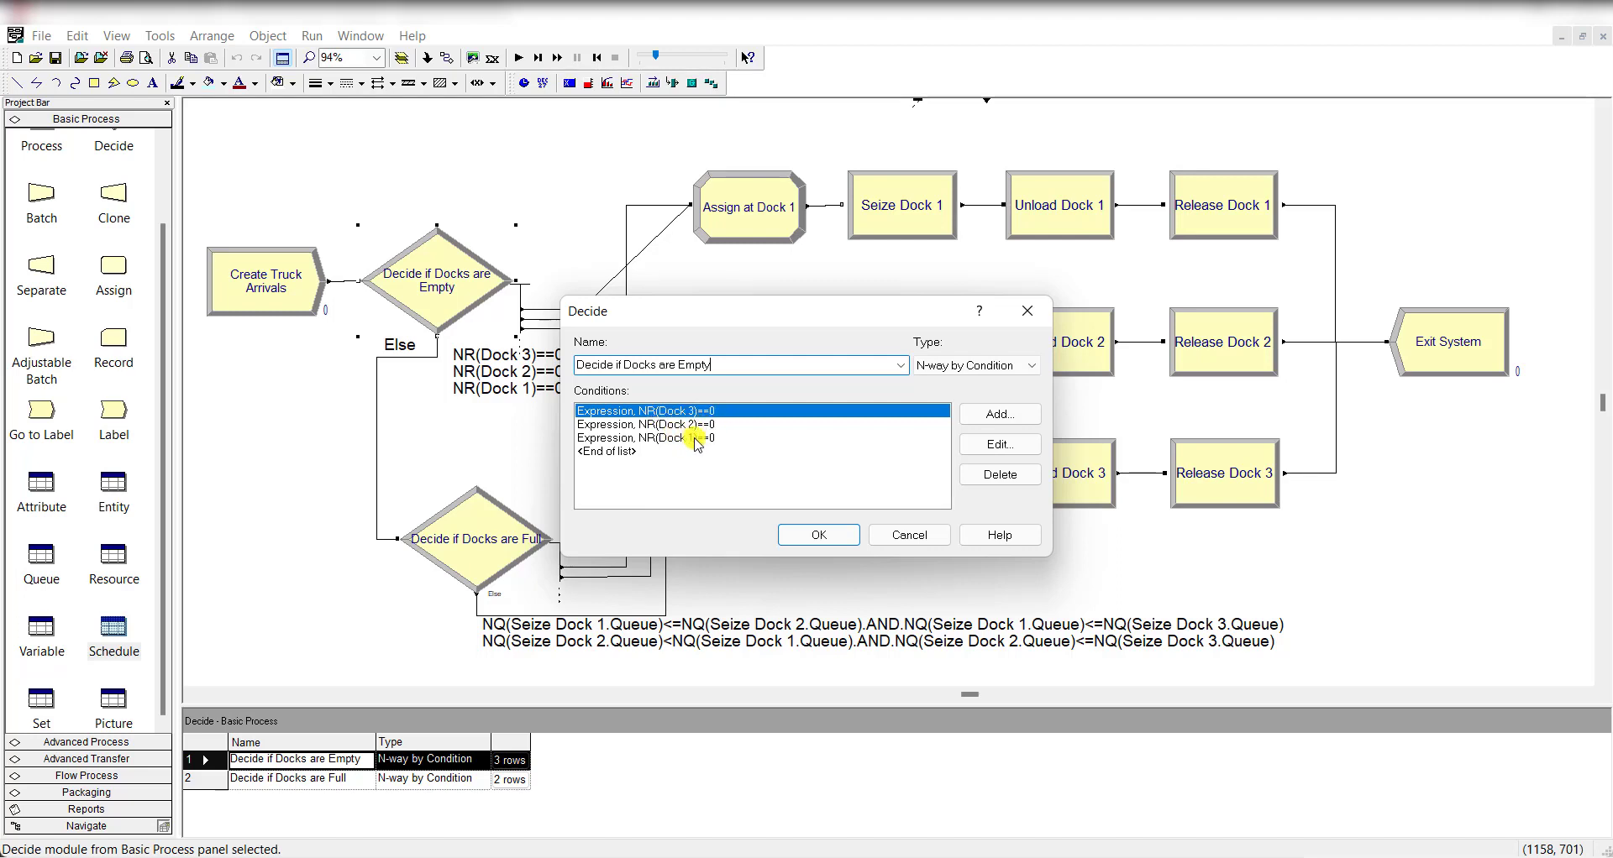
{"action": "left_click", "coordinate": [1156, 852]}
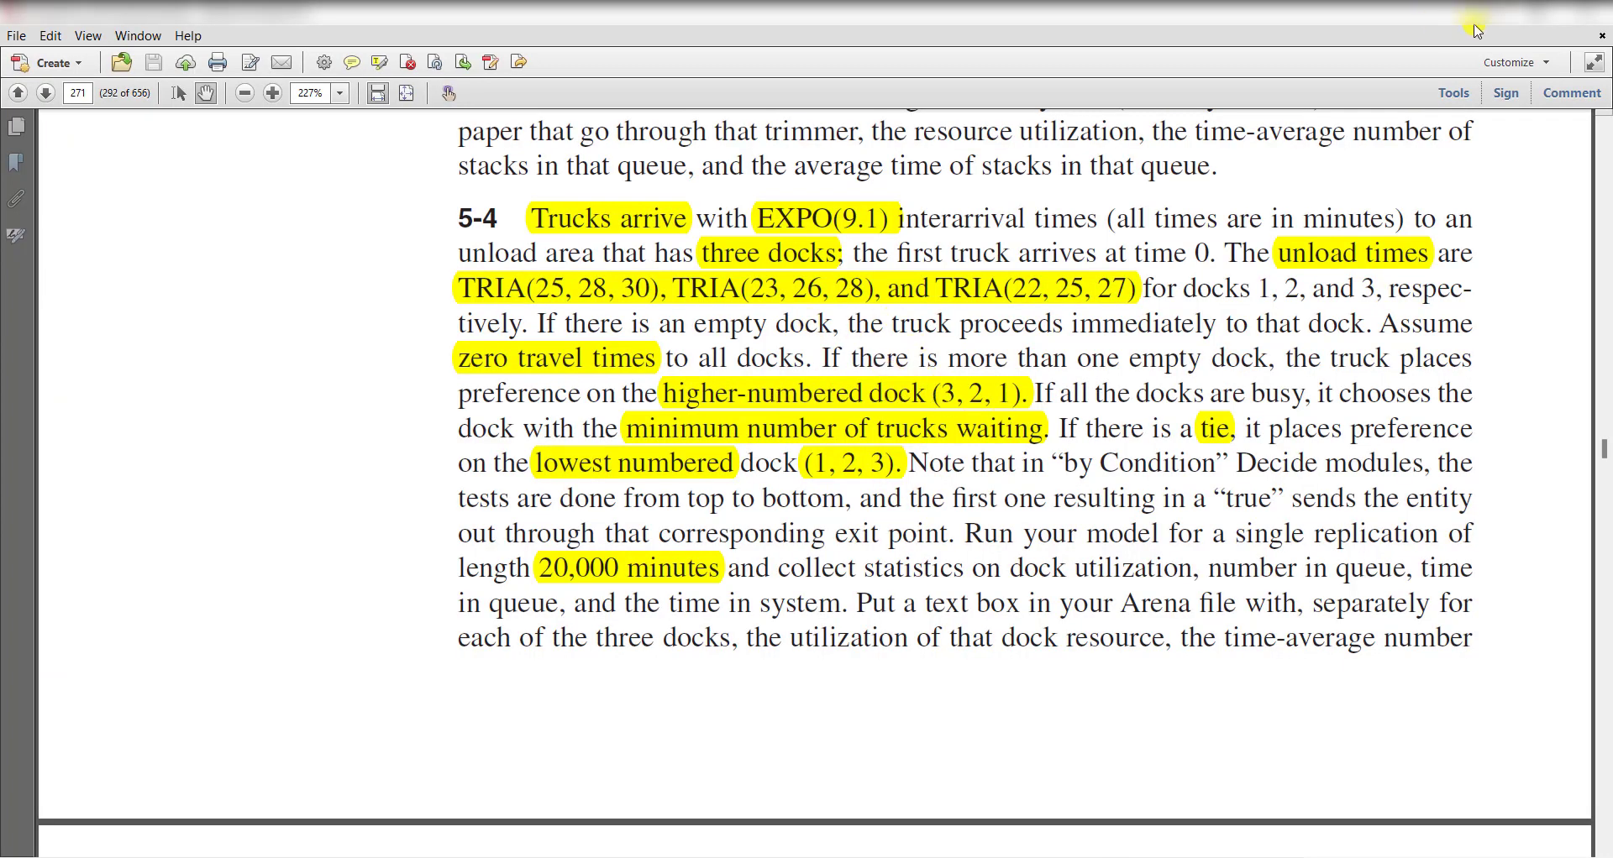
{"action": "left_click", "coordinate": [1513, 12]}
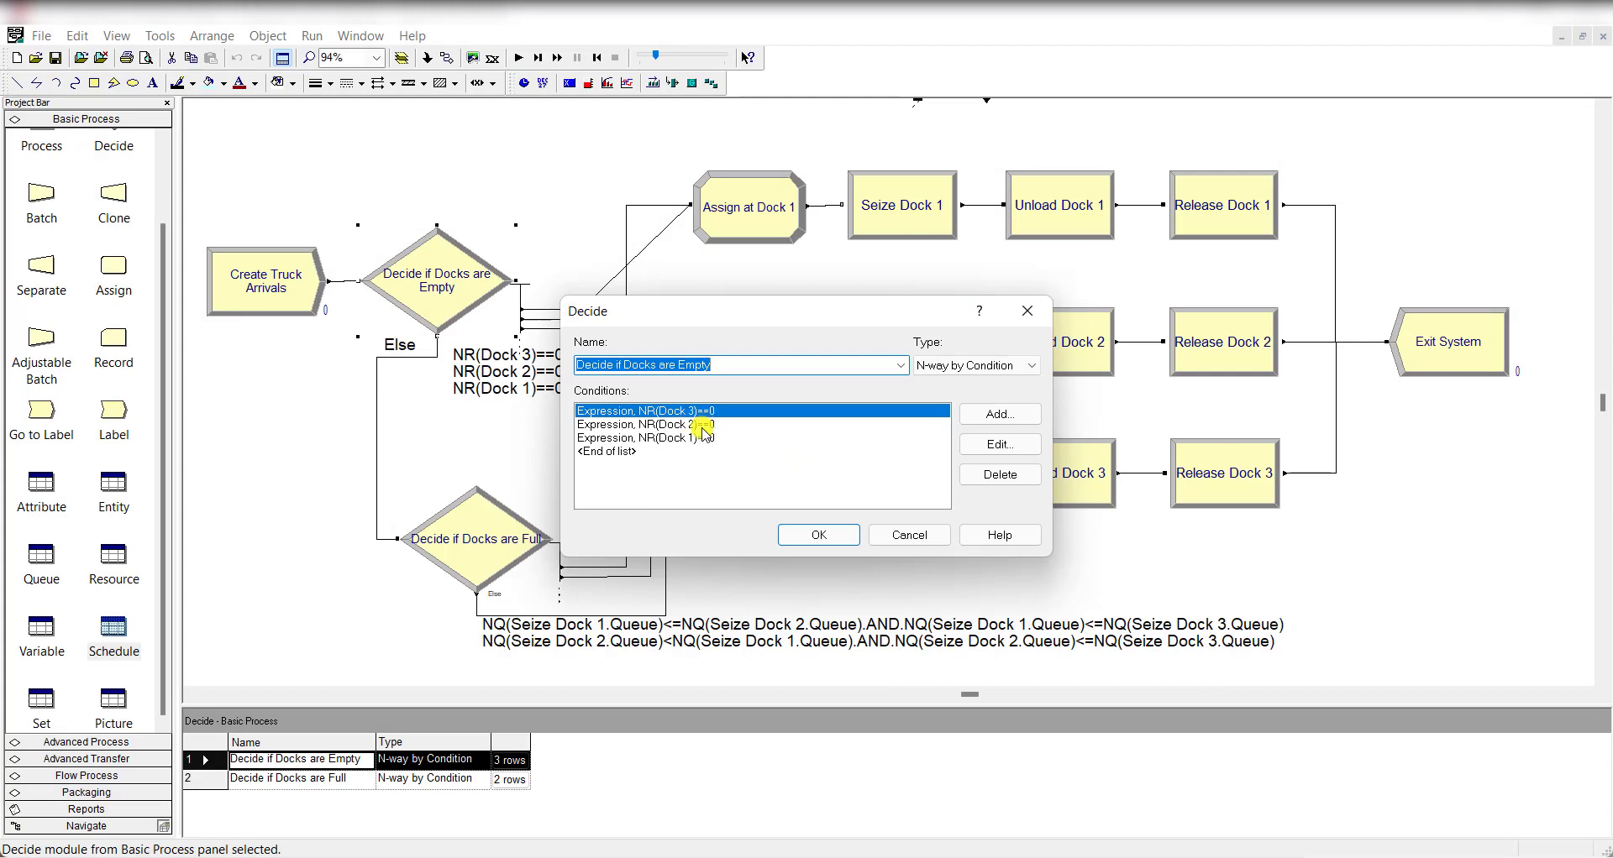
{"action": "left_click", "coordinate": [819, 536]}
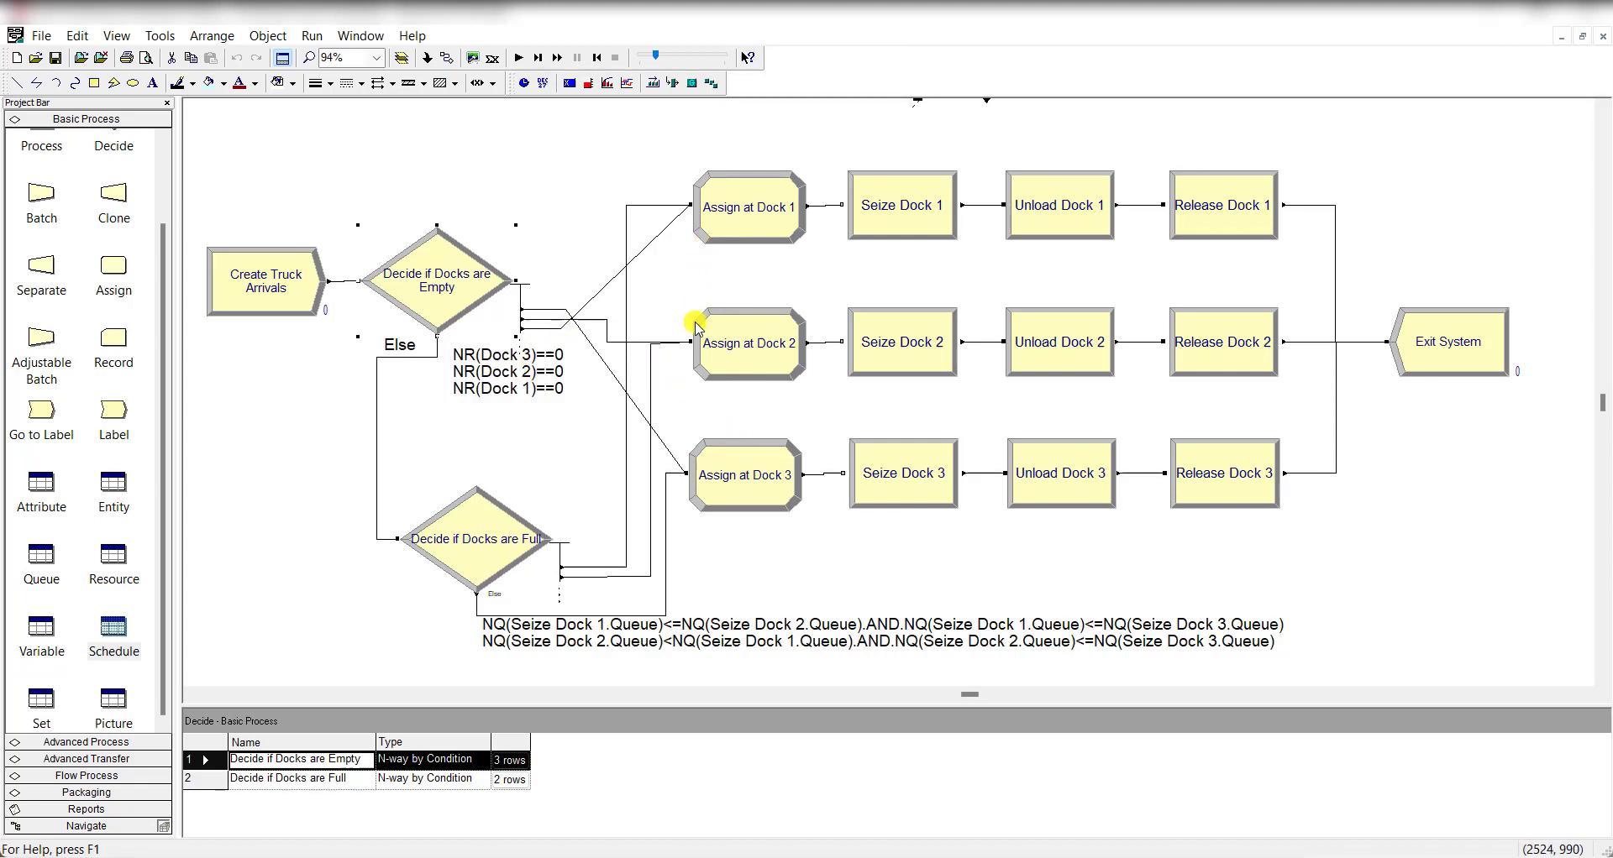
{"action": "left_click", "coordinate": [614, 383]}
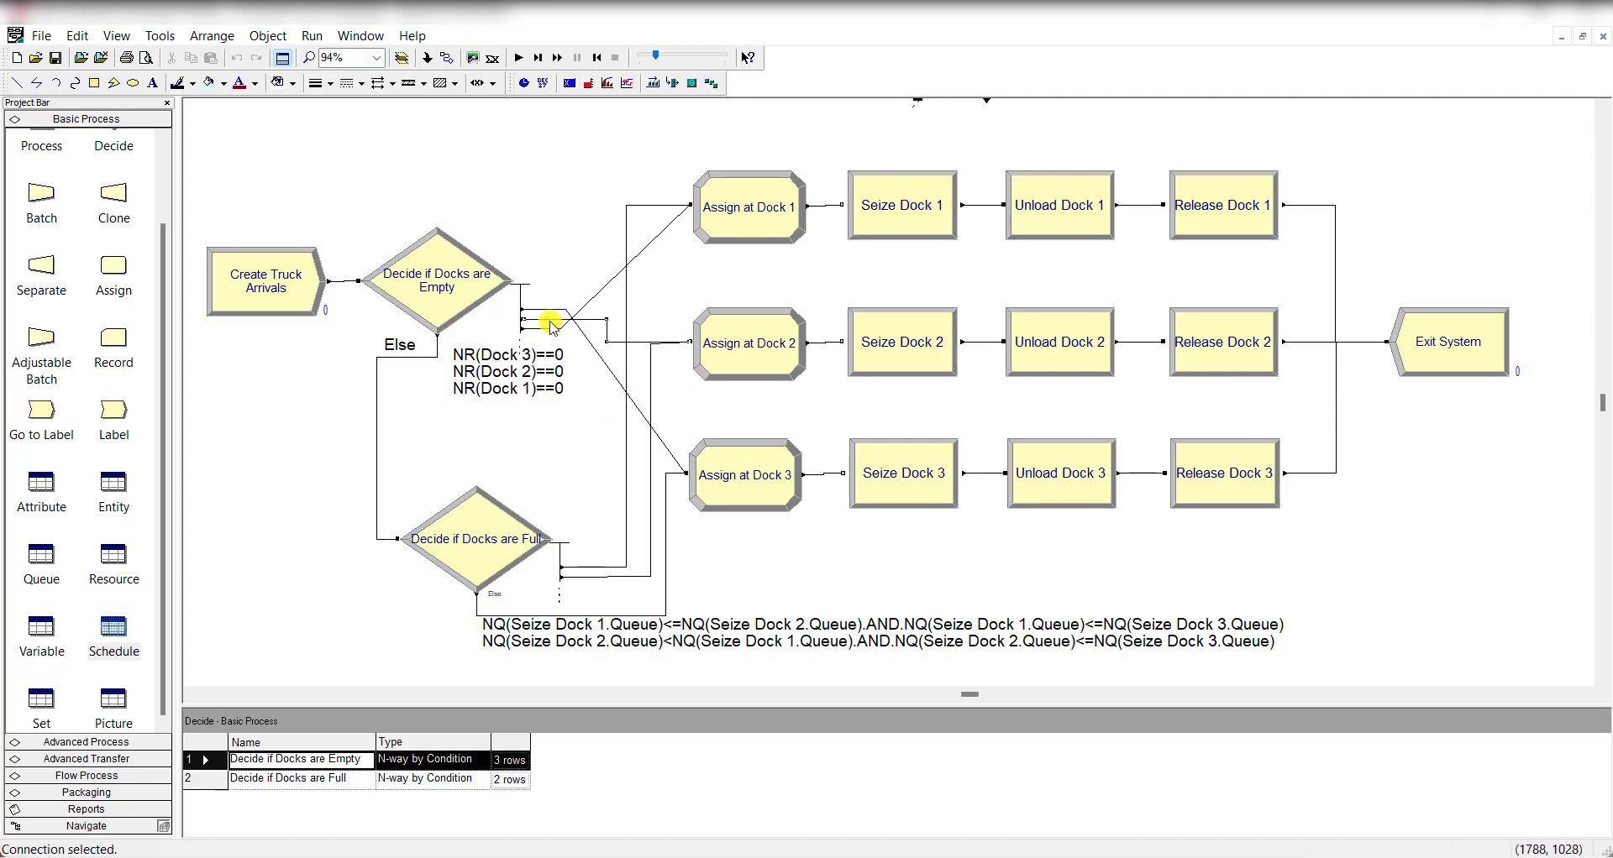
{"action": "left_click", "coordinate": [684, 277]}
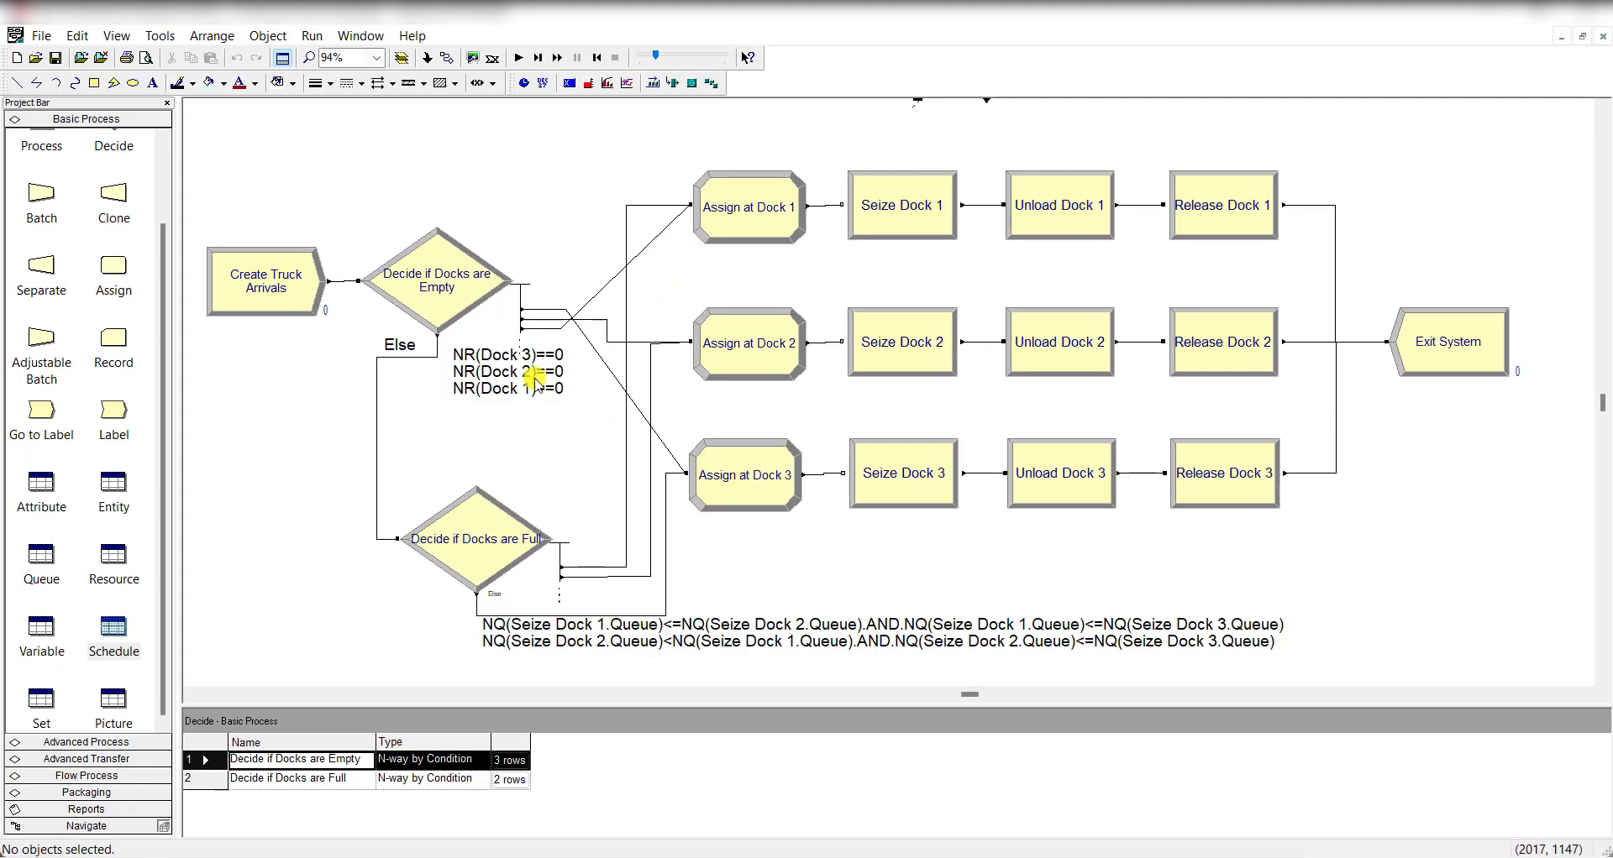
{"action": "double_click", "coordinate": [497, 519]}
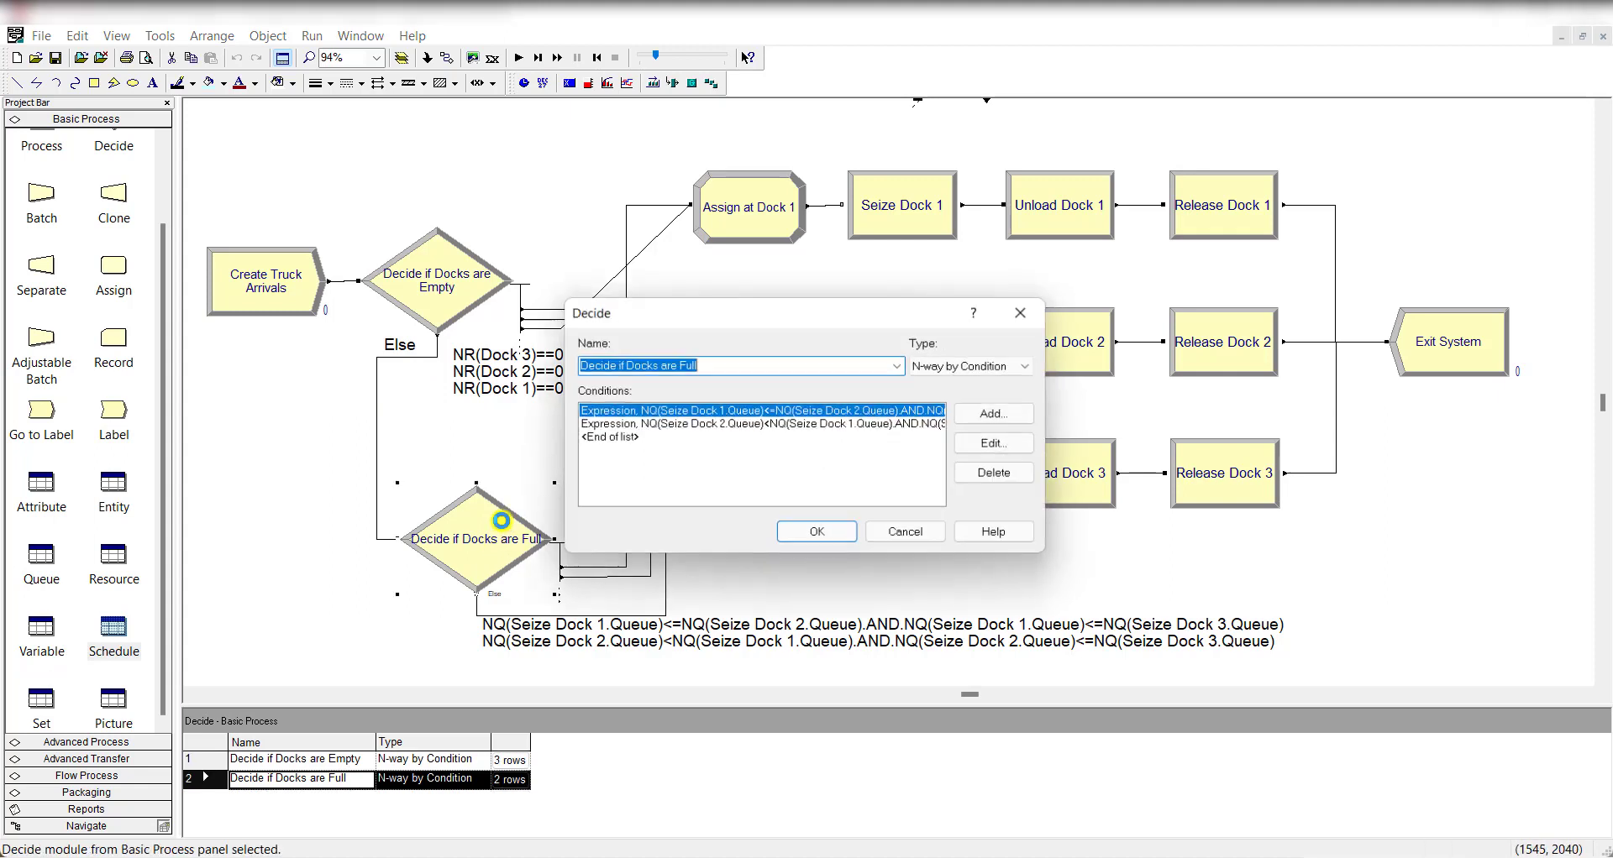
{"action": "left_click", "coordinate": [711, 368]}
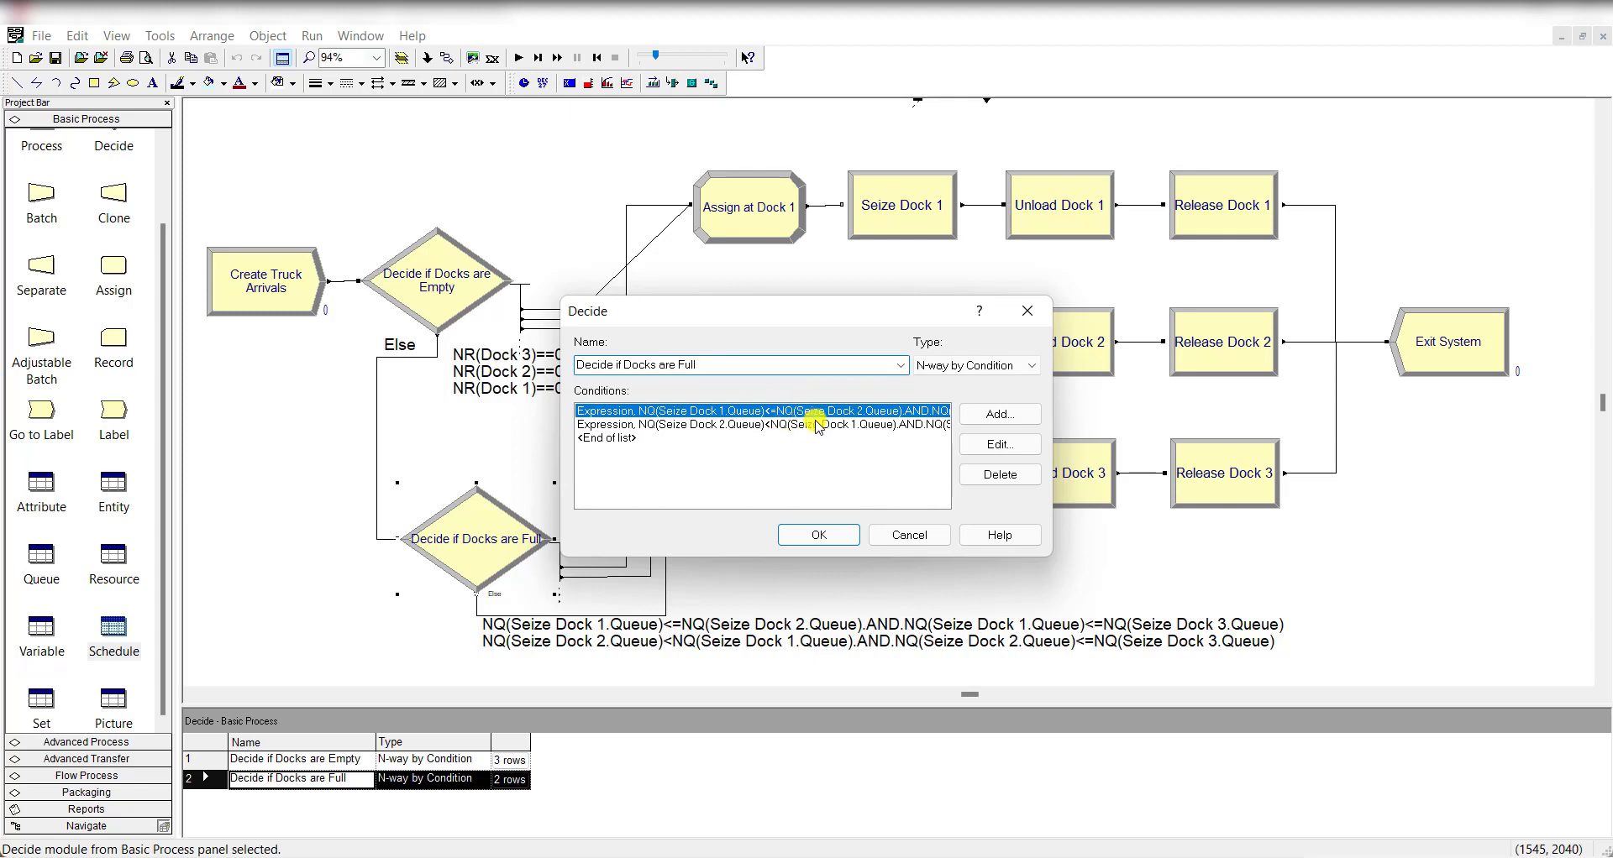
{"action": "left_click", "coordinate": [819, 535]}
{"action": "left_click", "coordinate": [687, 625]}
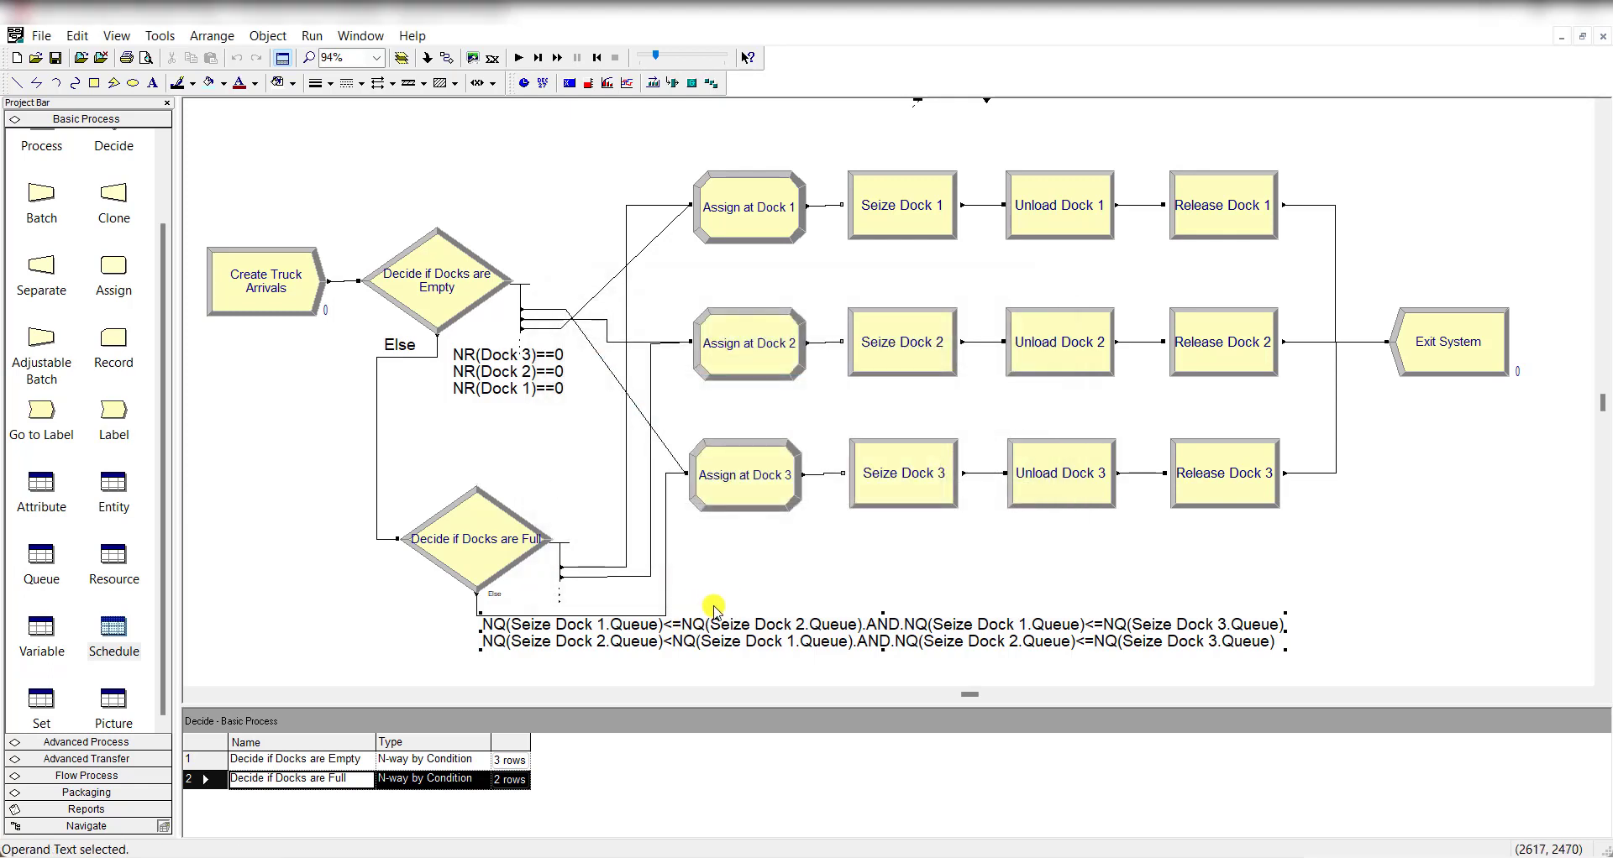
{"action": "left_click", "coordinate": [714, 609]}
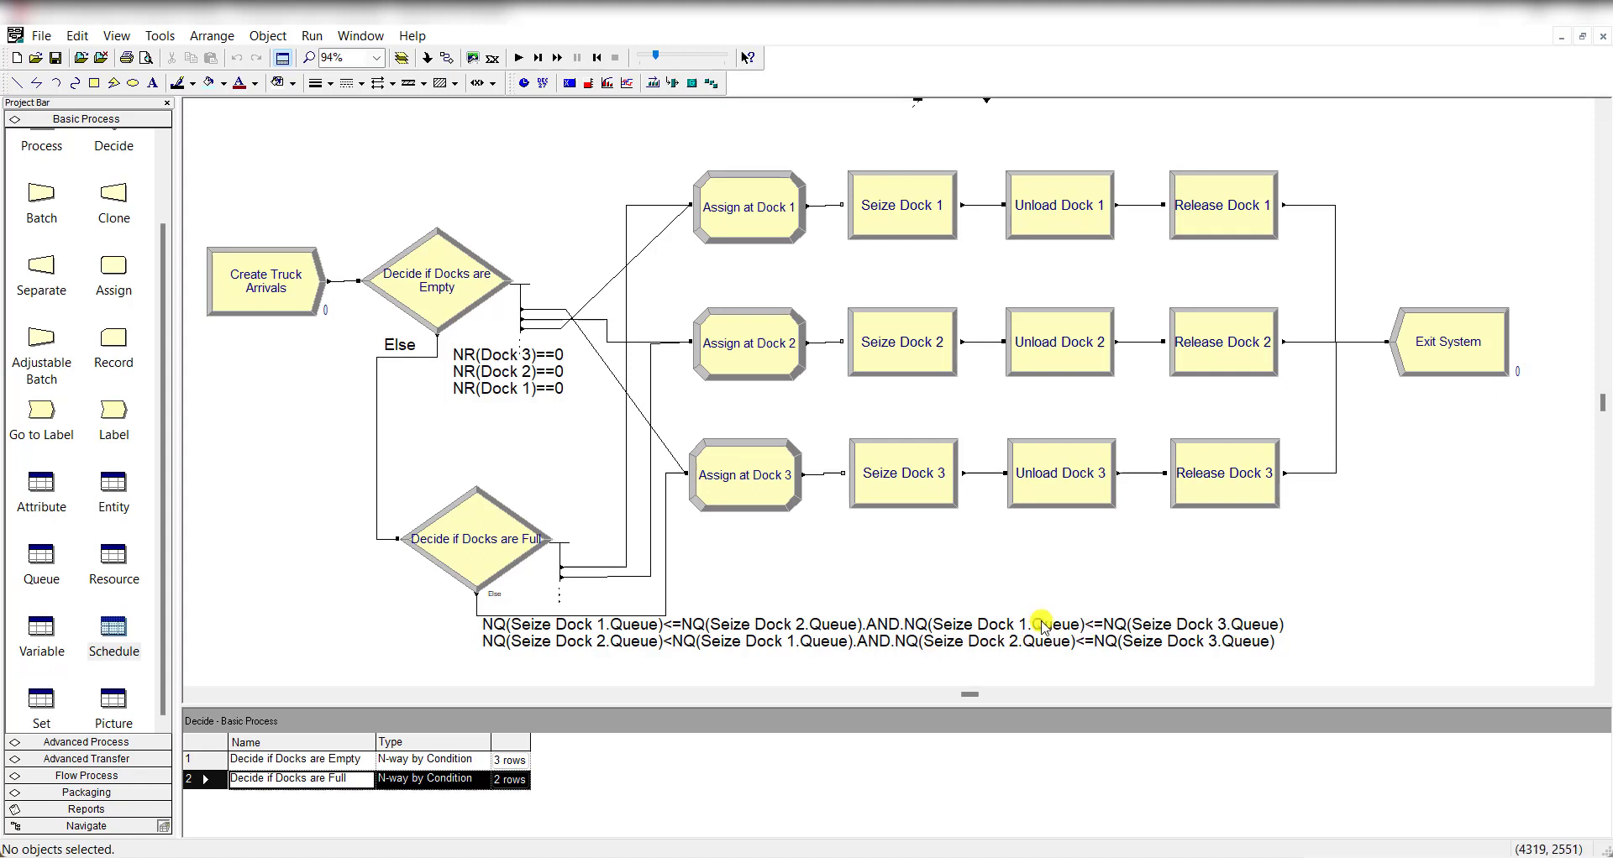
{"action": "left_click", "coordinate": [586, 569]}
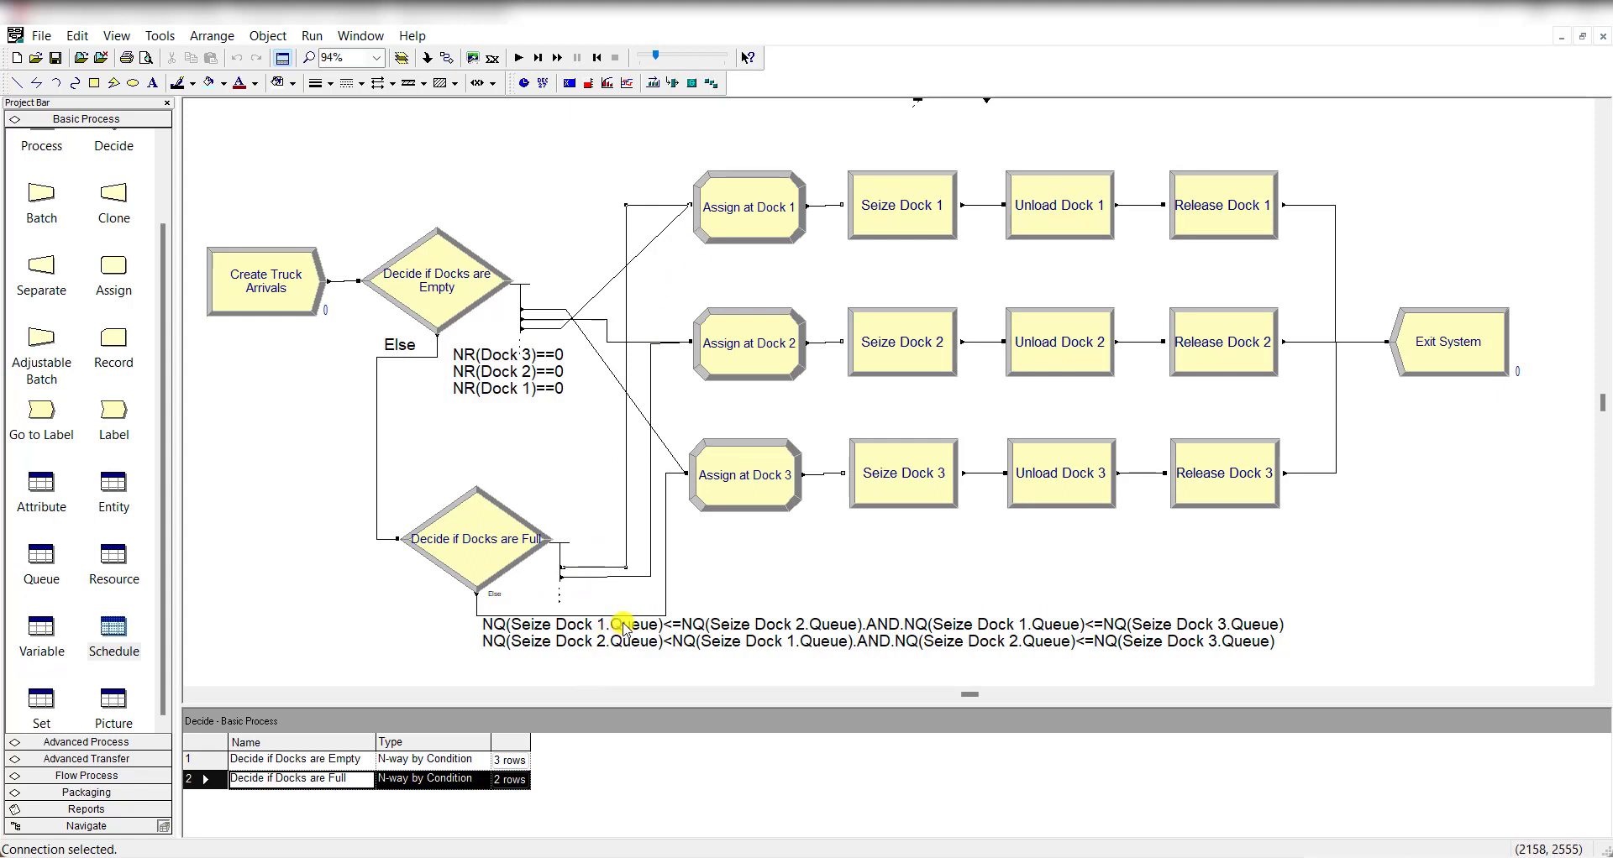
{"action": "left_click", "coordinate": [620, 656]}
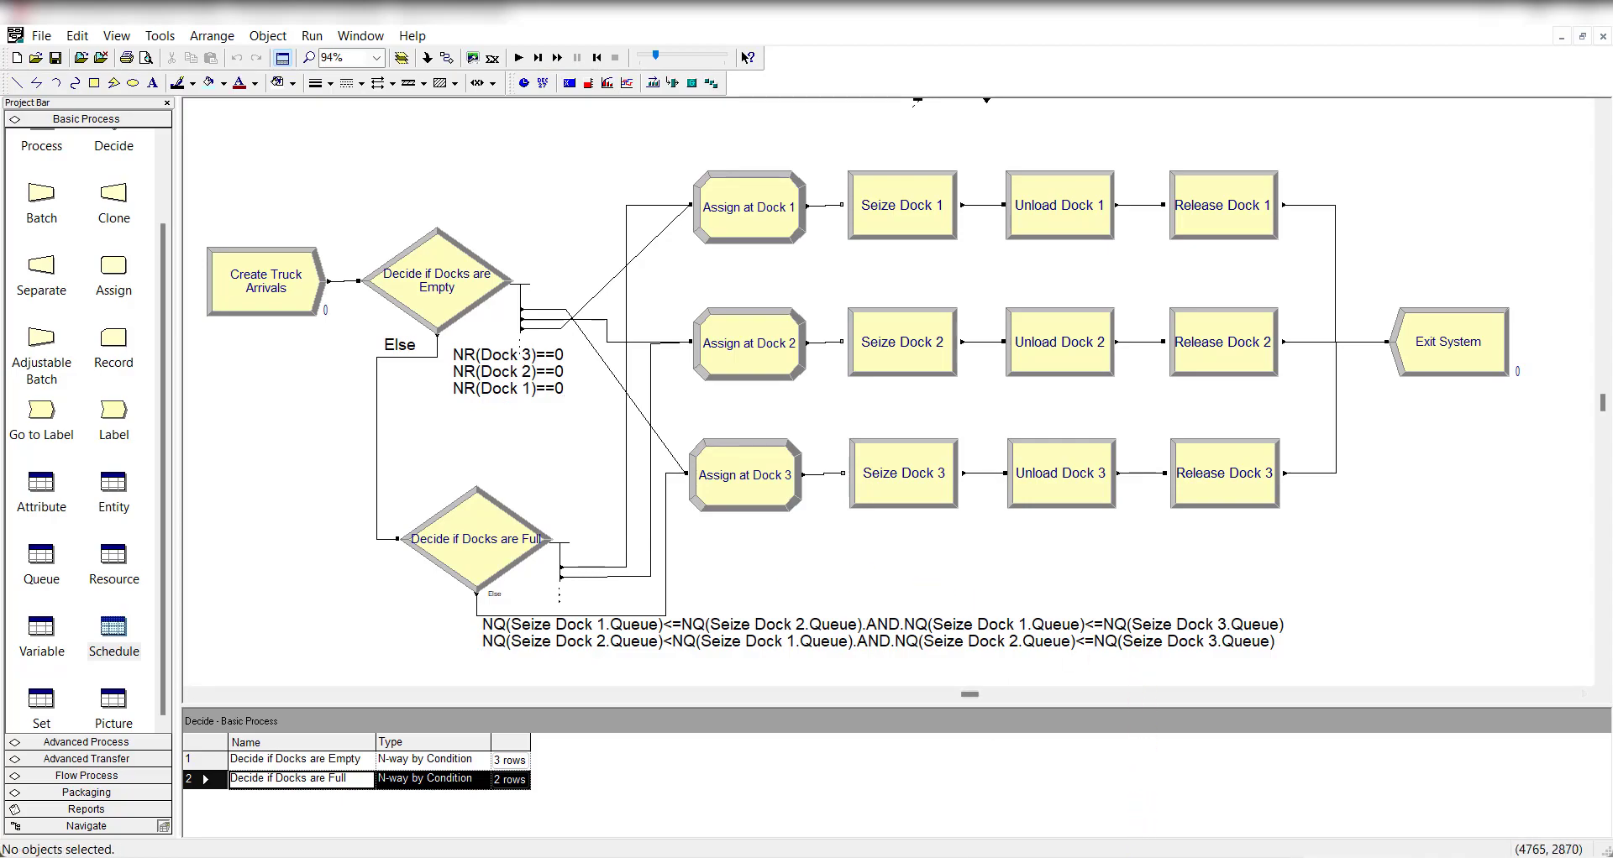
- Reread problem 5-4 in the PDF, then return to Arena's DOCK 1–3 animation
{"action": "key", "text": "alt+Tab"}
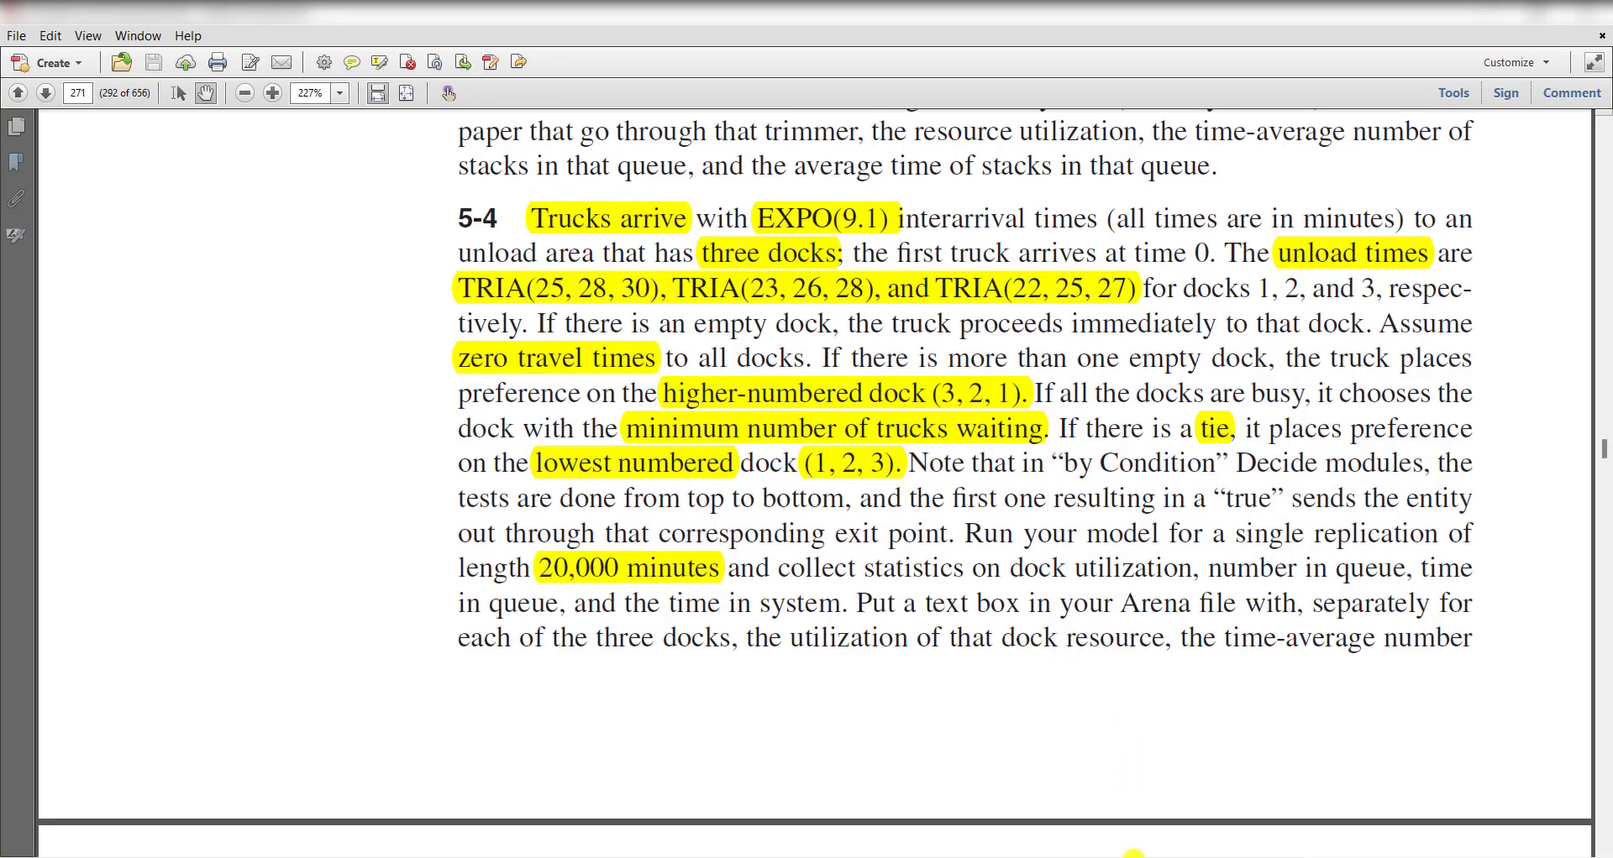
{"action": "left_click", "coordinate": [1134, 853]}
{"action": "scroll", "coordinate": [870, 541], "scroll_direction": "up", "scroll_amount": 6}
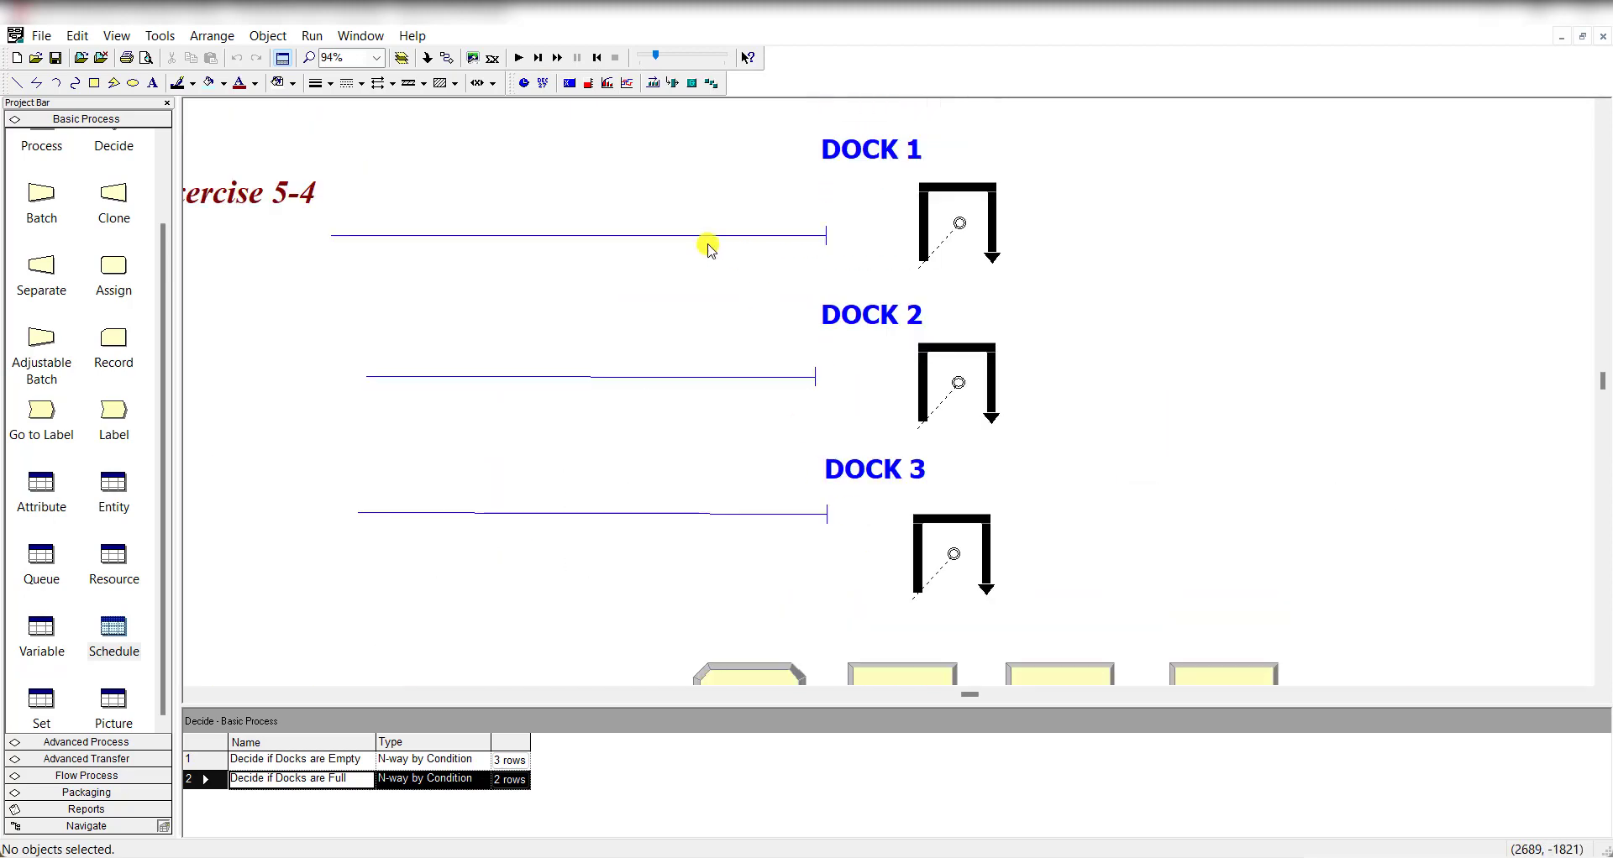
{"action": "left_click", "coordinate": [192, 696]}
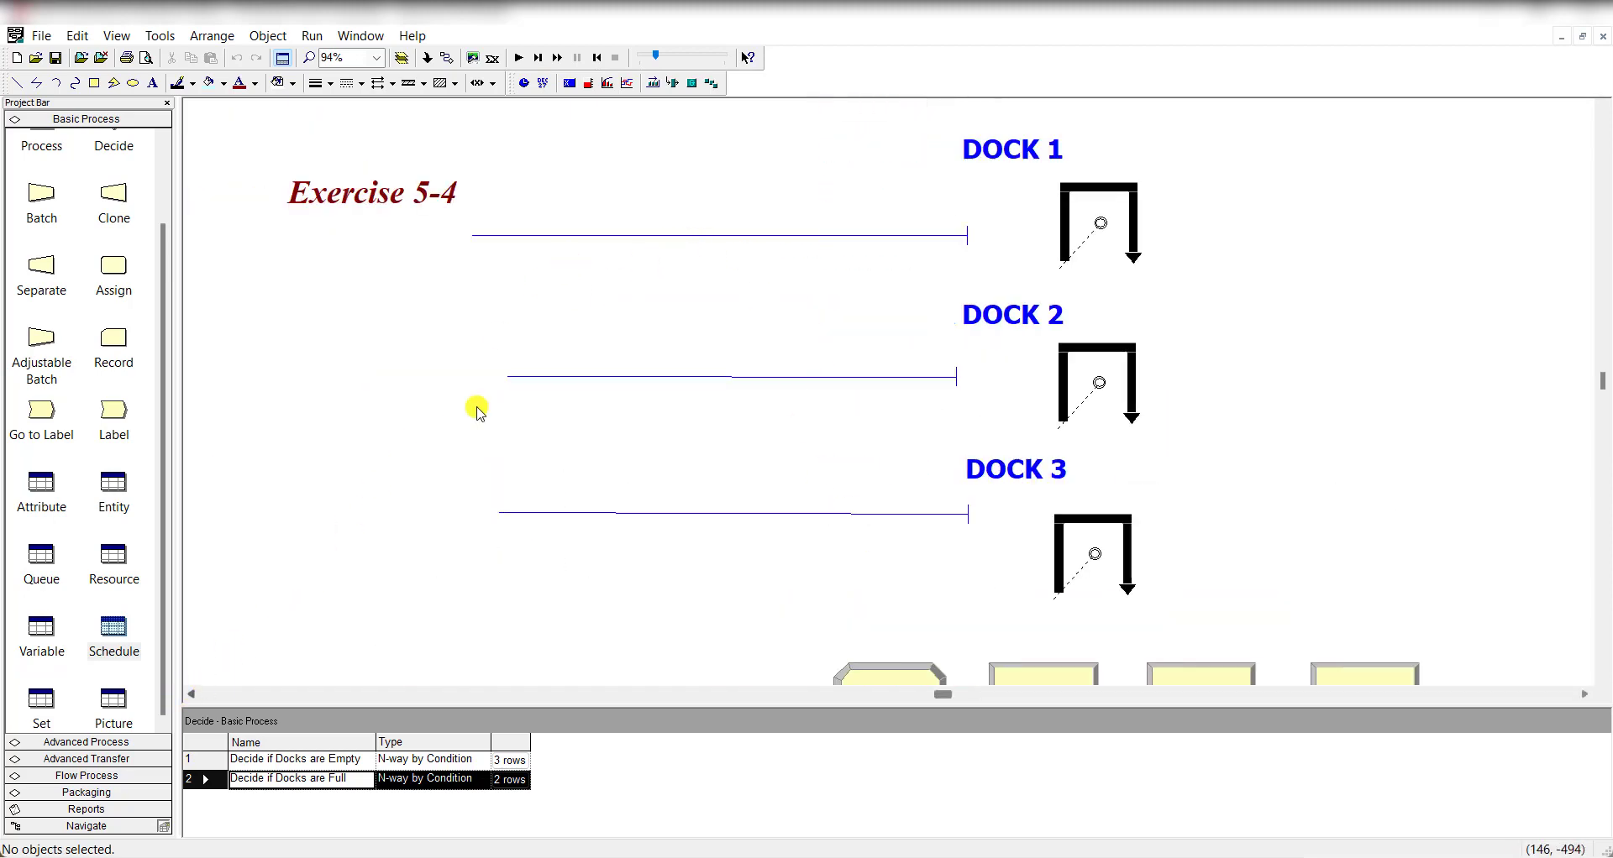
{"action": "double_click", "coordinate": [1055, 186]}
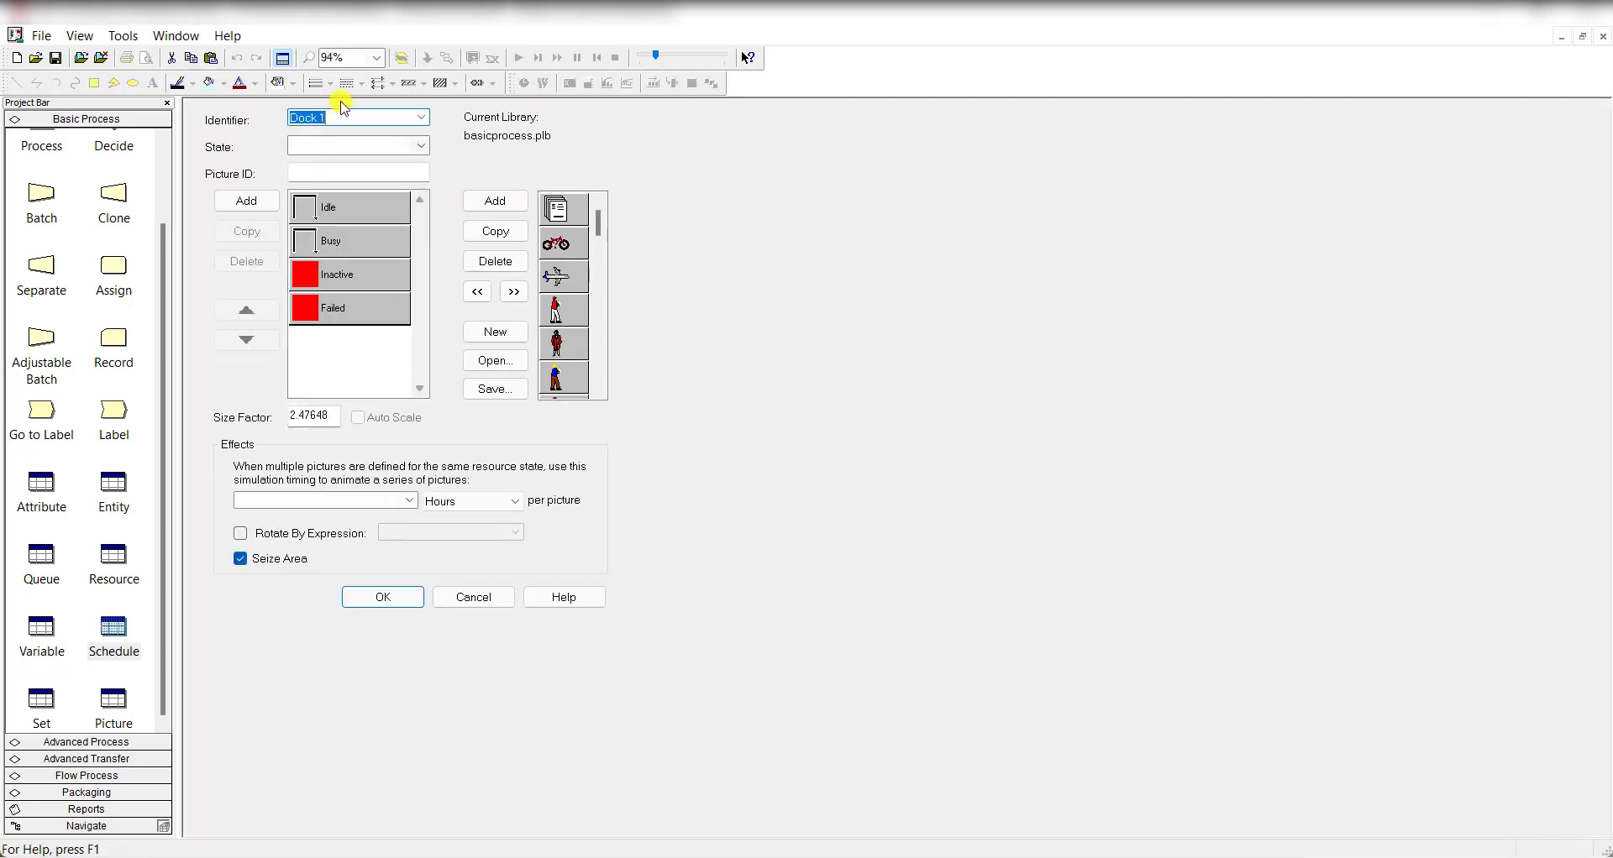
{"action": "double_click", "coordinate": [375, 216]}
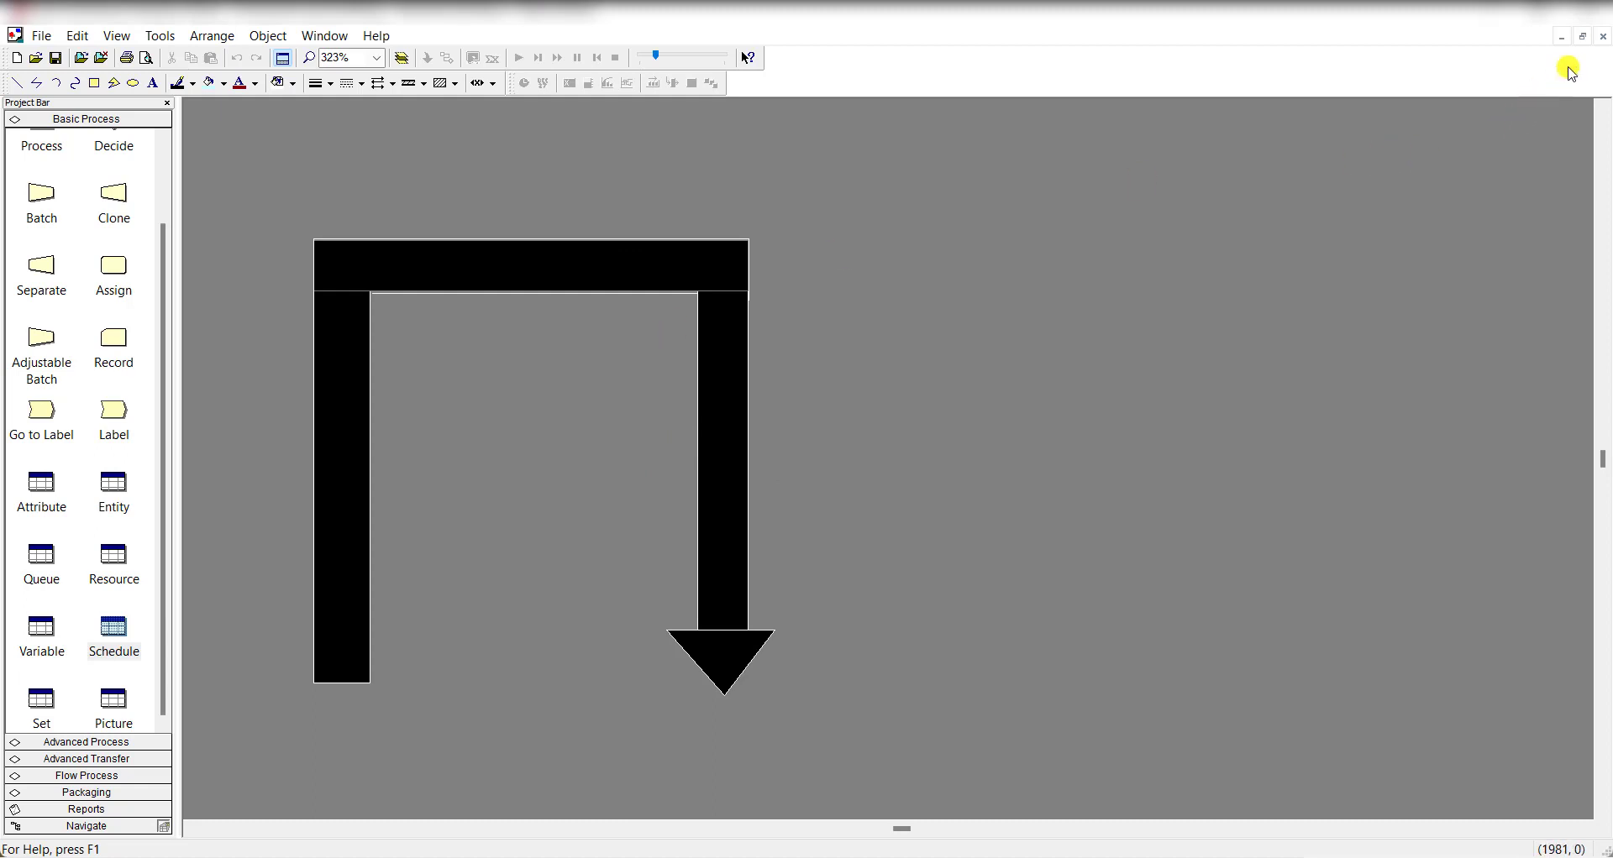
{"action": "left_click", "coordinate": [1605, 39]}
{"action": "left_click", "coordinate": [395, 241]}
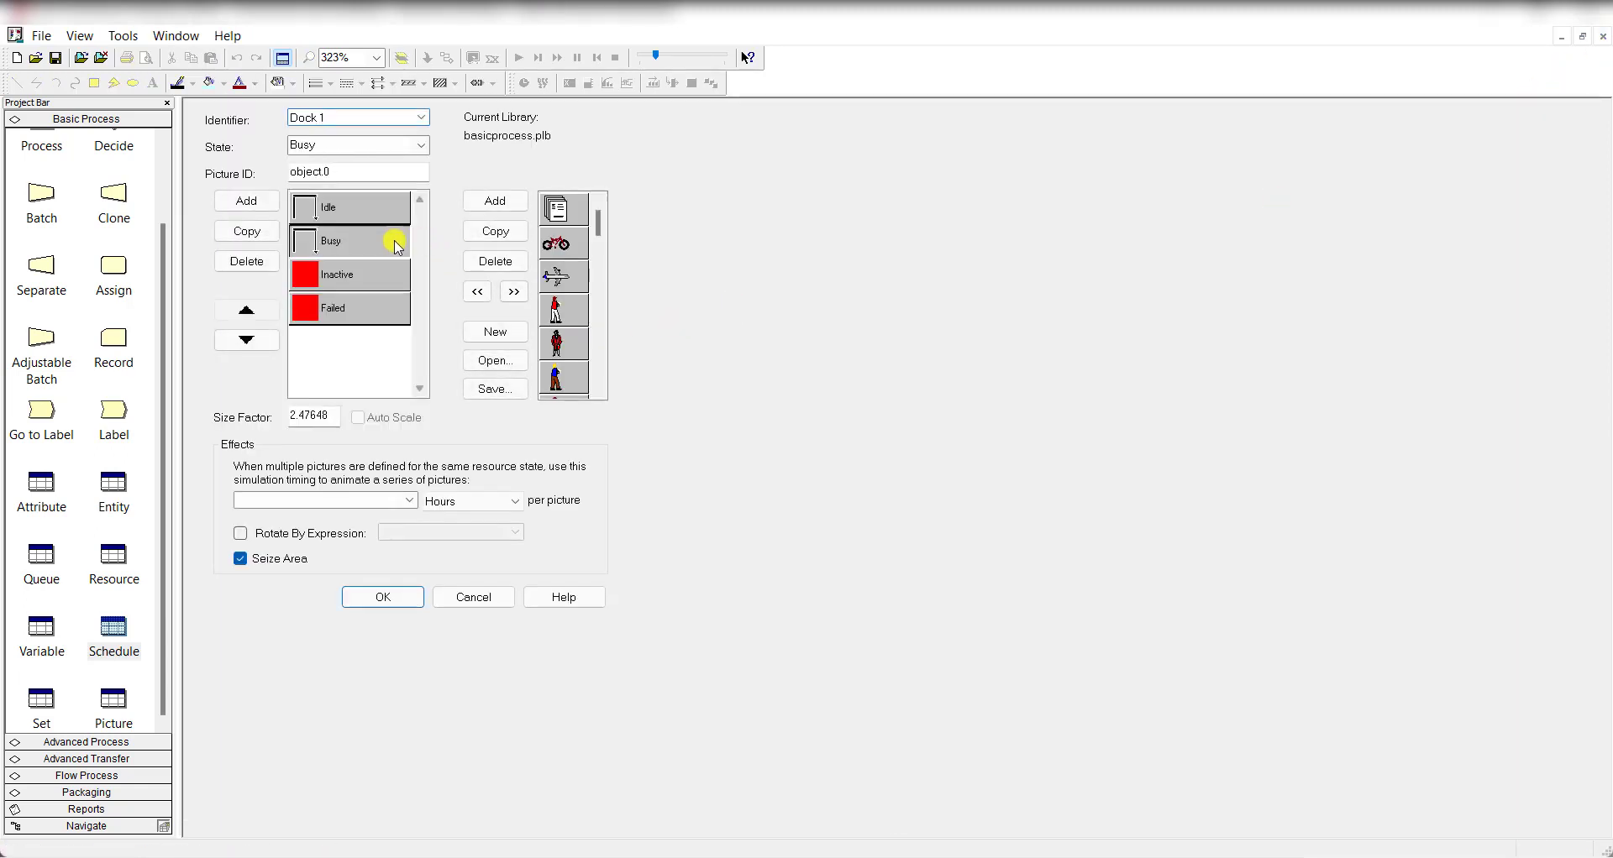
{"action": "left_click", "coordinate": [403, 598]}
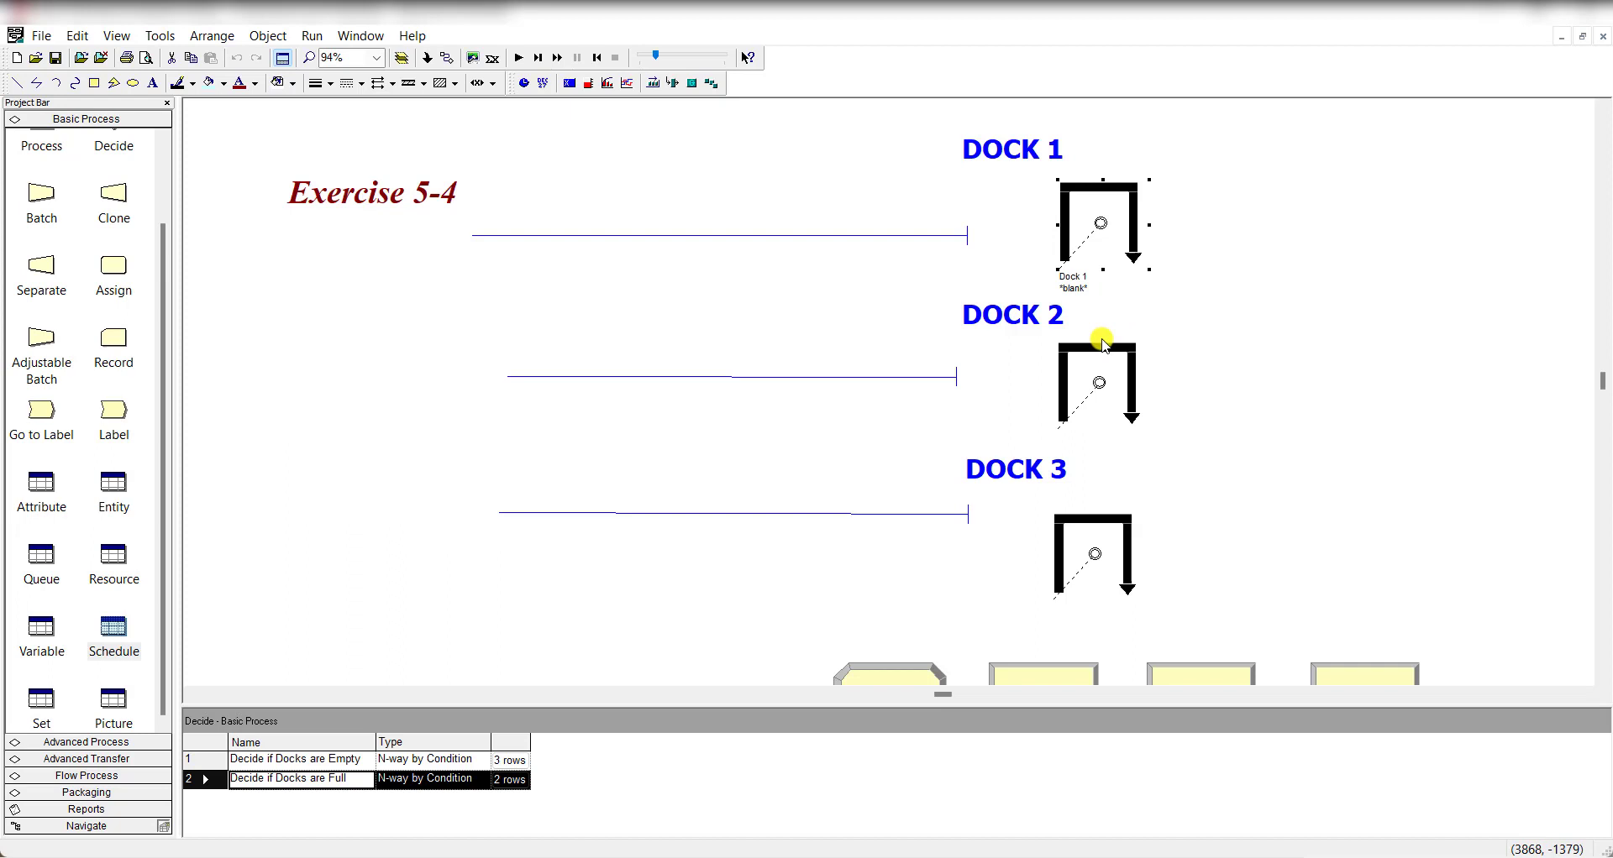
{"action": "left_click", "coordinate": [1101, 348]}
{"action": "double_click", "coordinate": [1102, 348]}
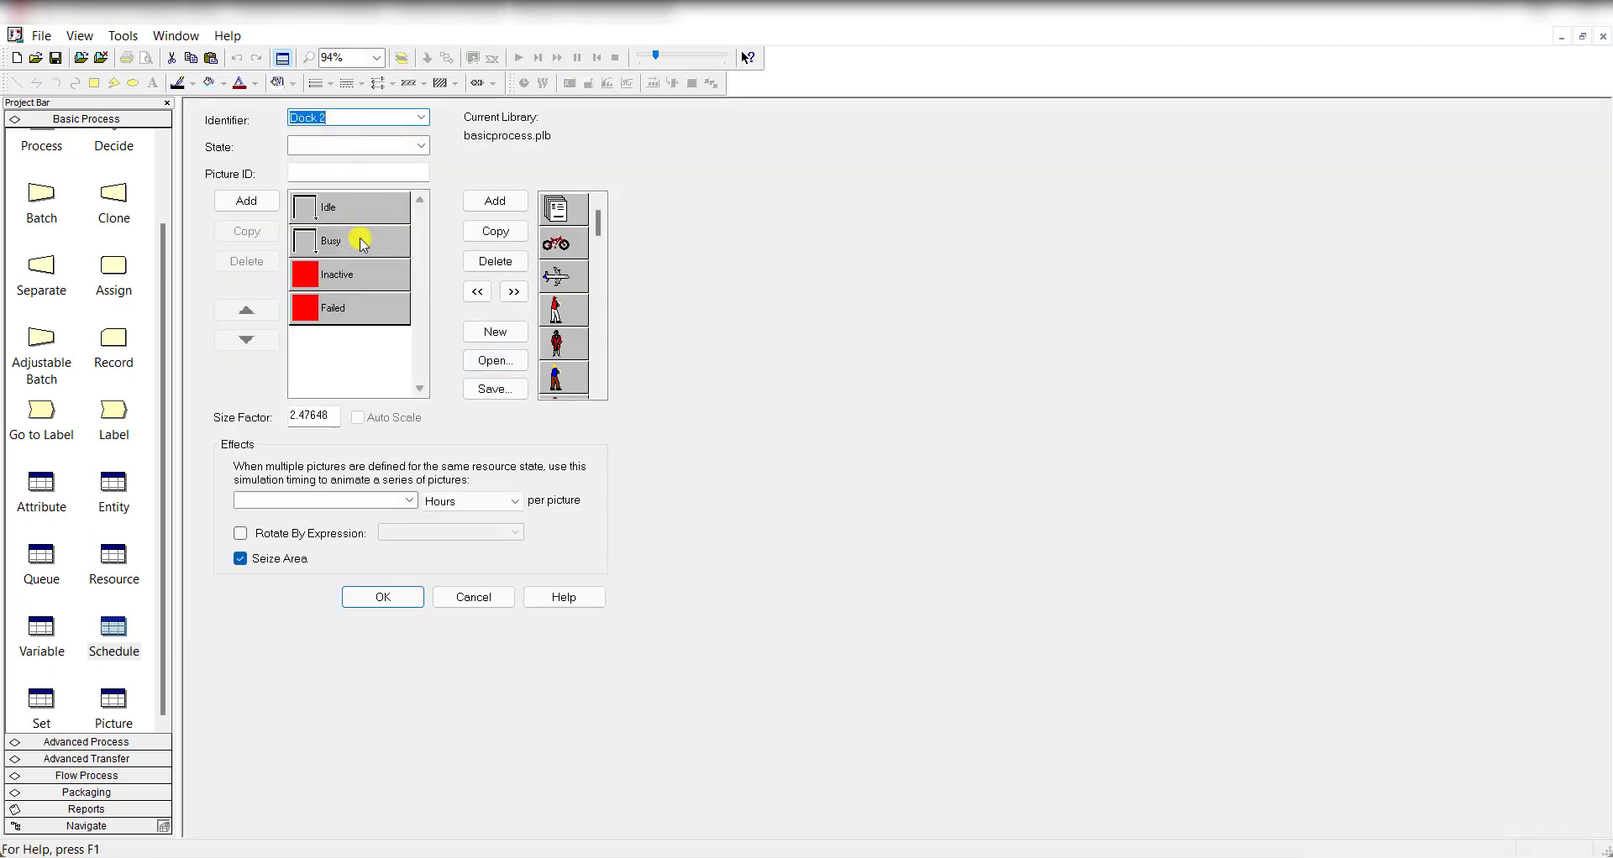
{"action": "left_click", "coordinate": [387, 597]}
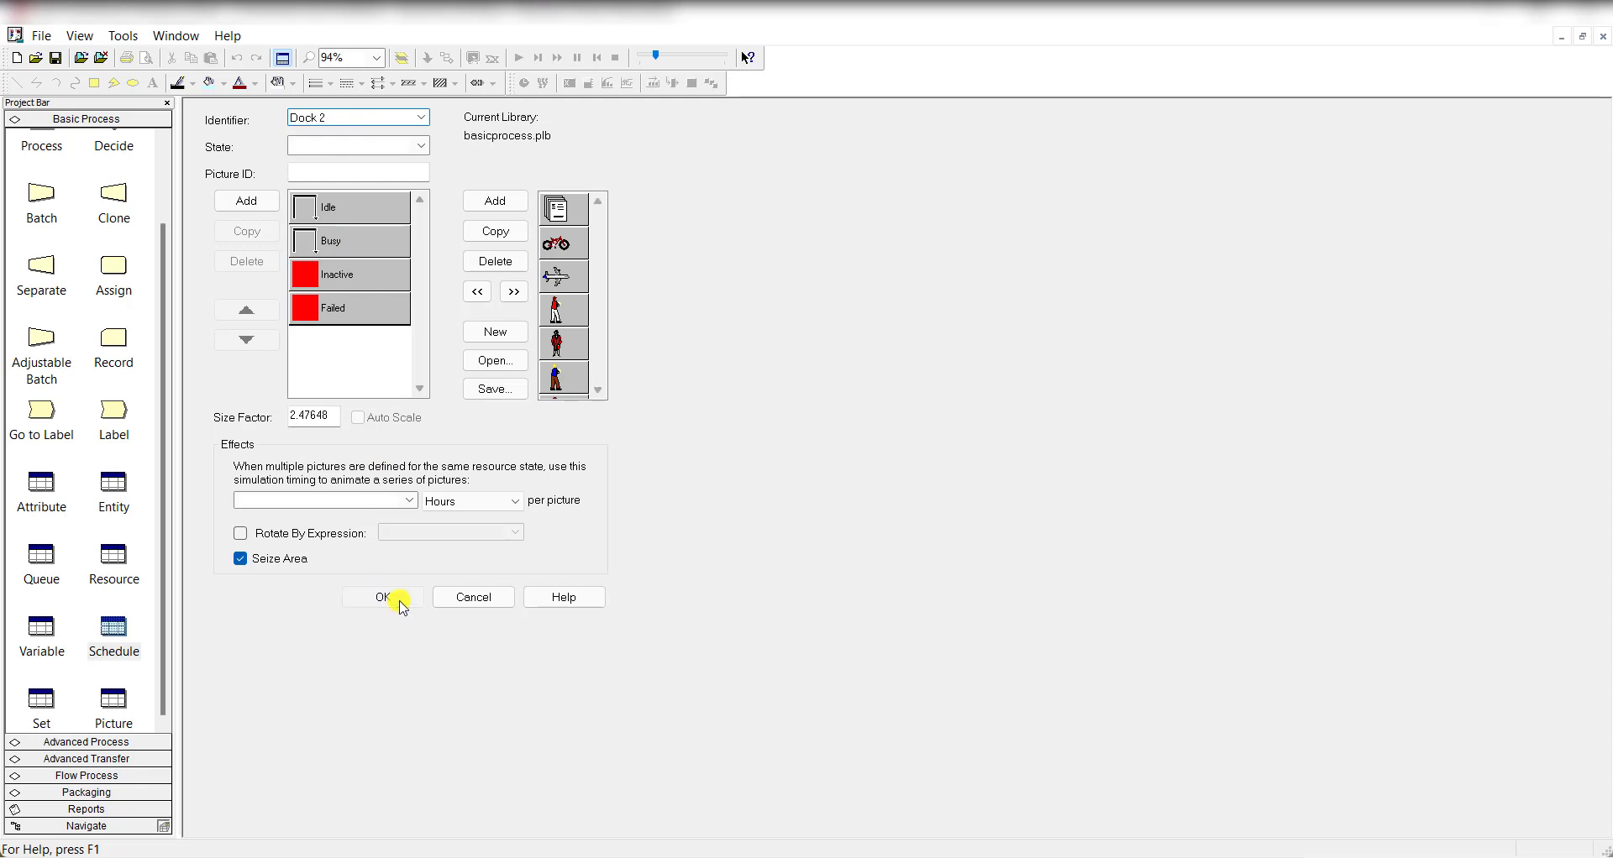
{"action": "left_click", "coordinate": [1126, 514]}
{"action": "double_click", "coordinate": [1125, 514]}
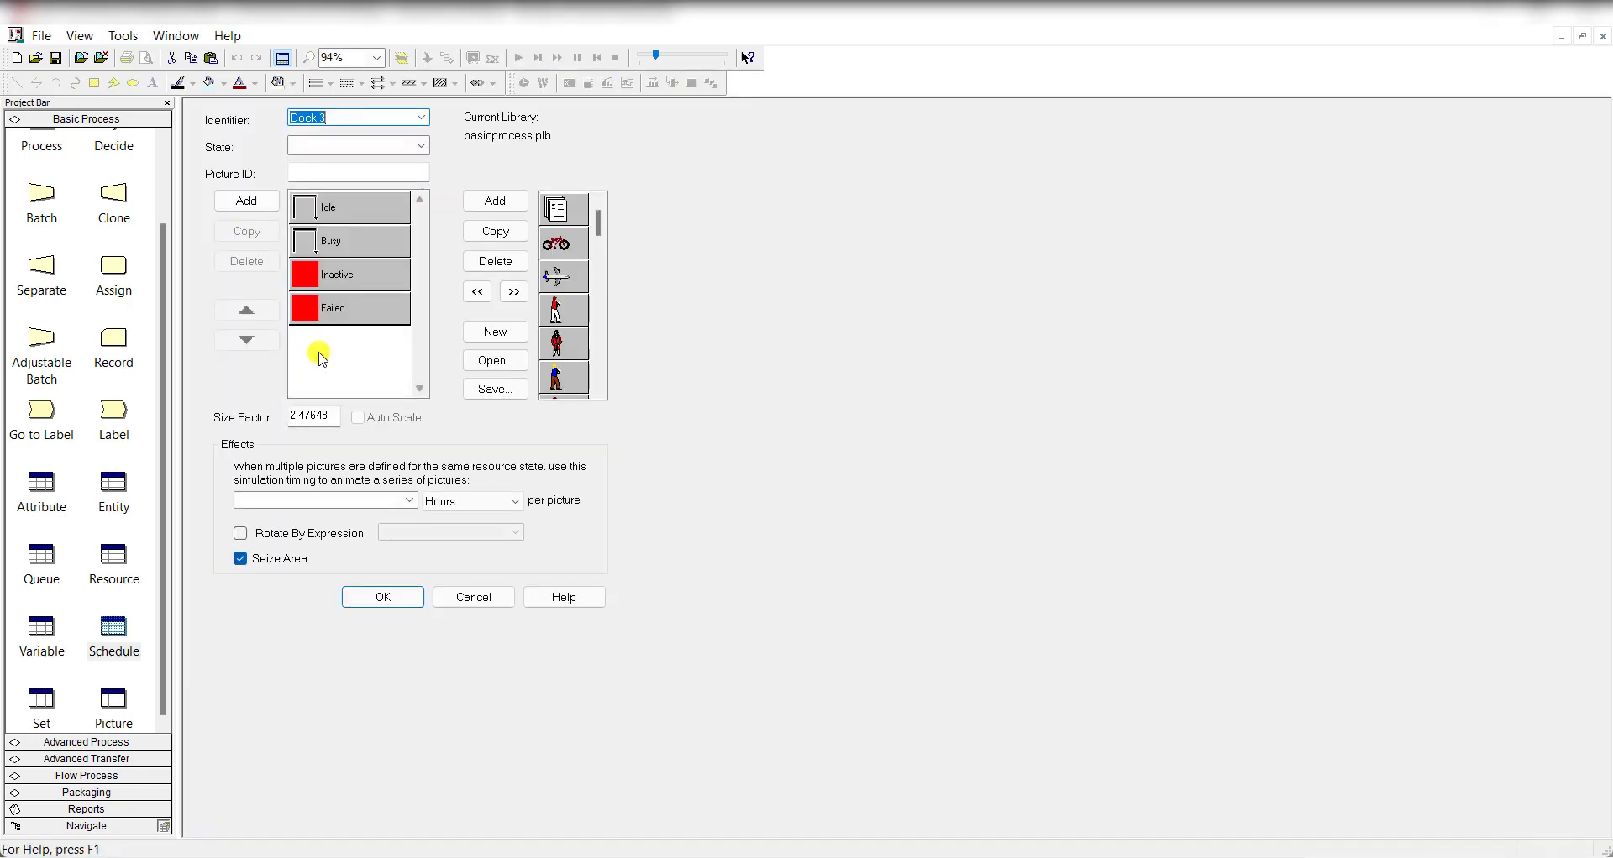
{"action": "left_click", "coordinate": [389, 590]}
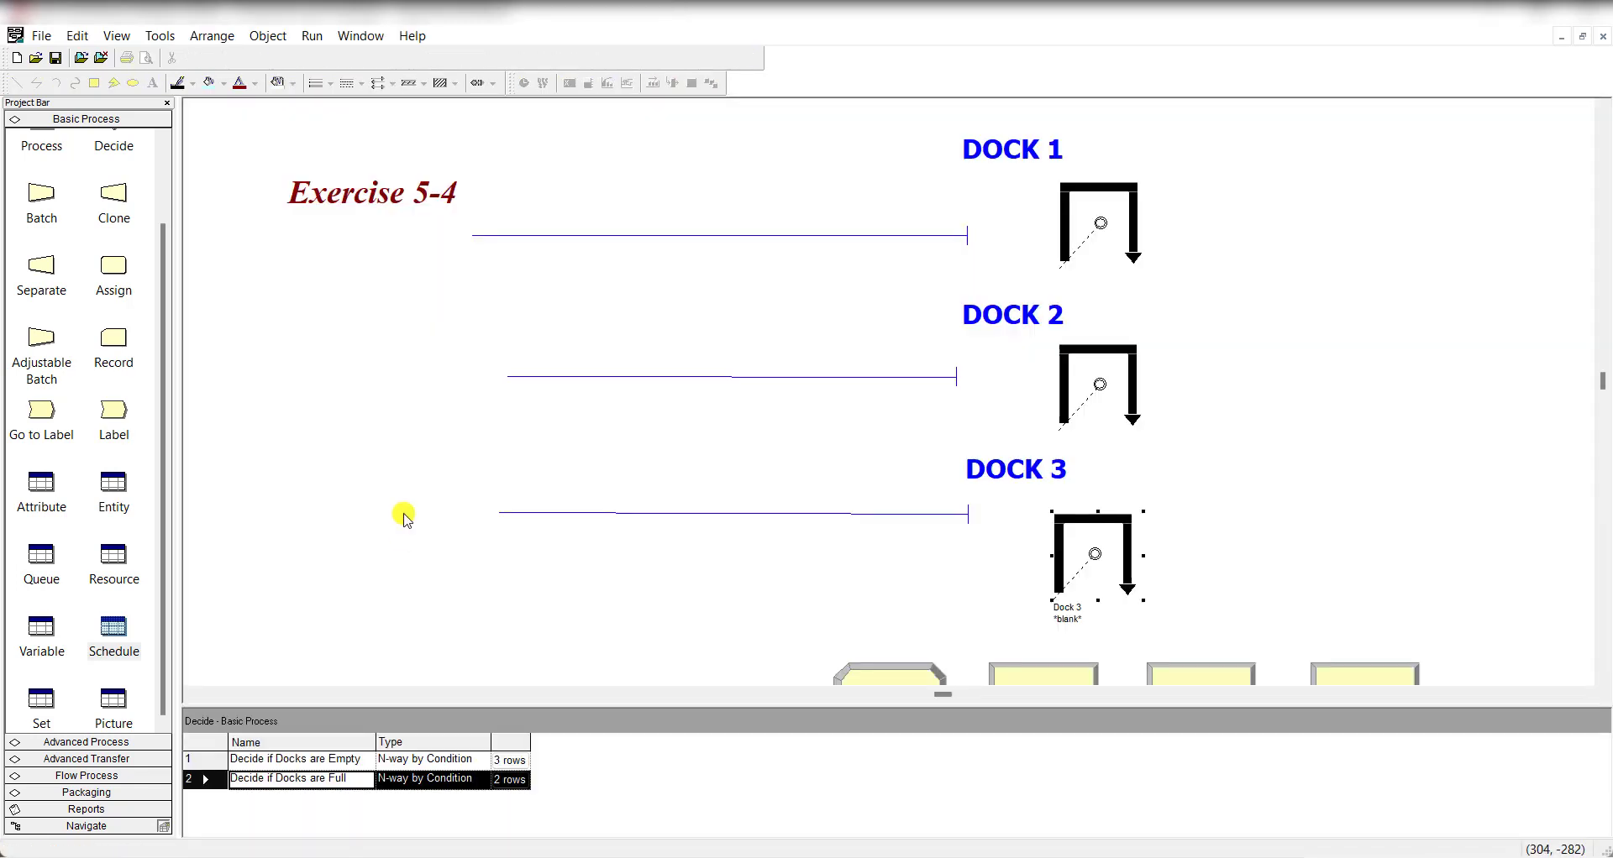
{"action": "left_click", "coordinate": [670, 236]}
{"action": "left_click", "coordinate": [664, 376]}
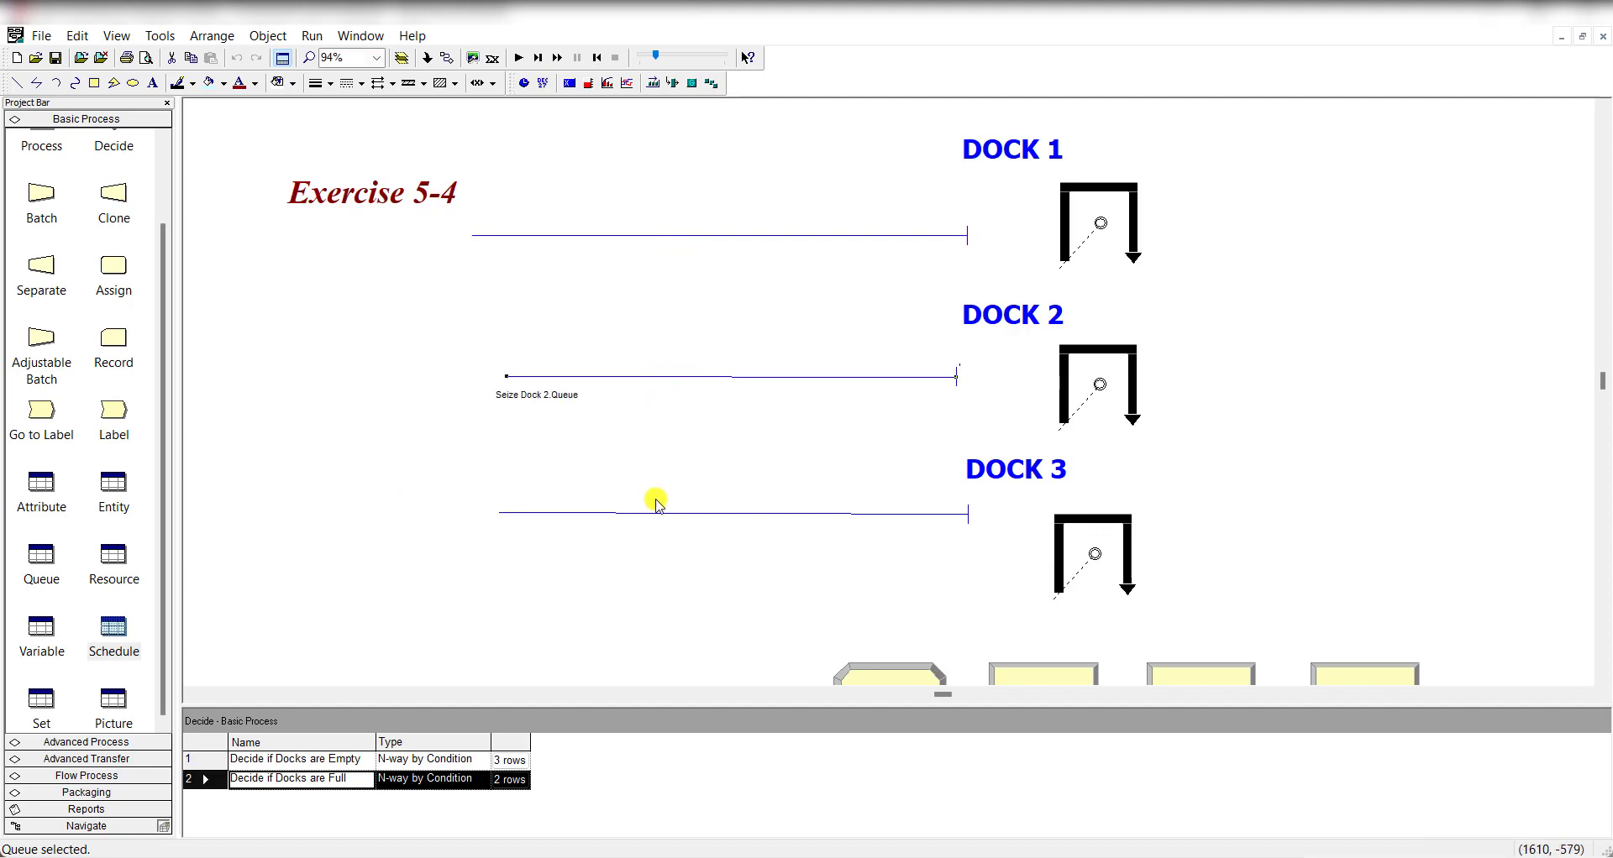
{"action": "left_click", "coordinate": [654, 512]}
{"action": "left_click", "coordinate": [663, 471]}
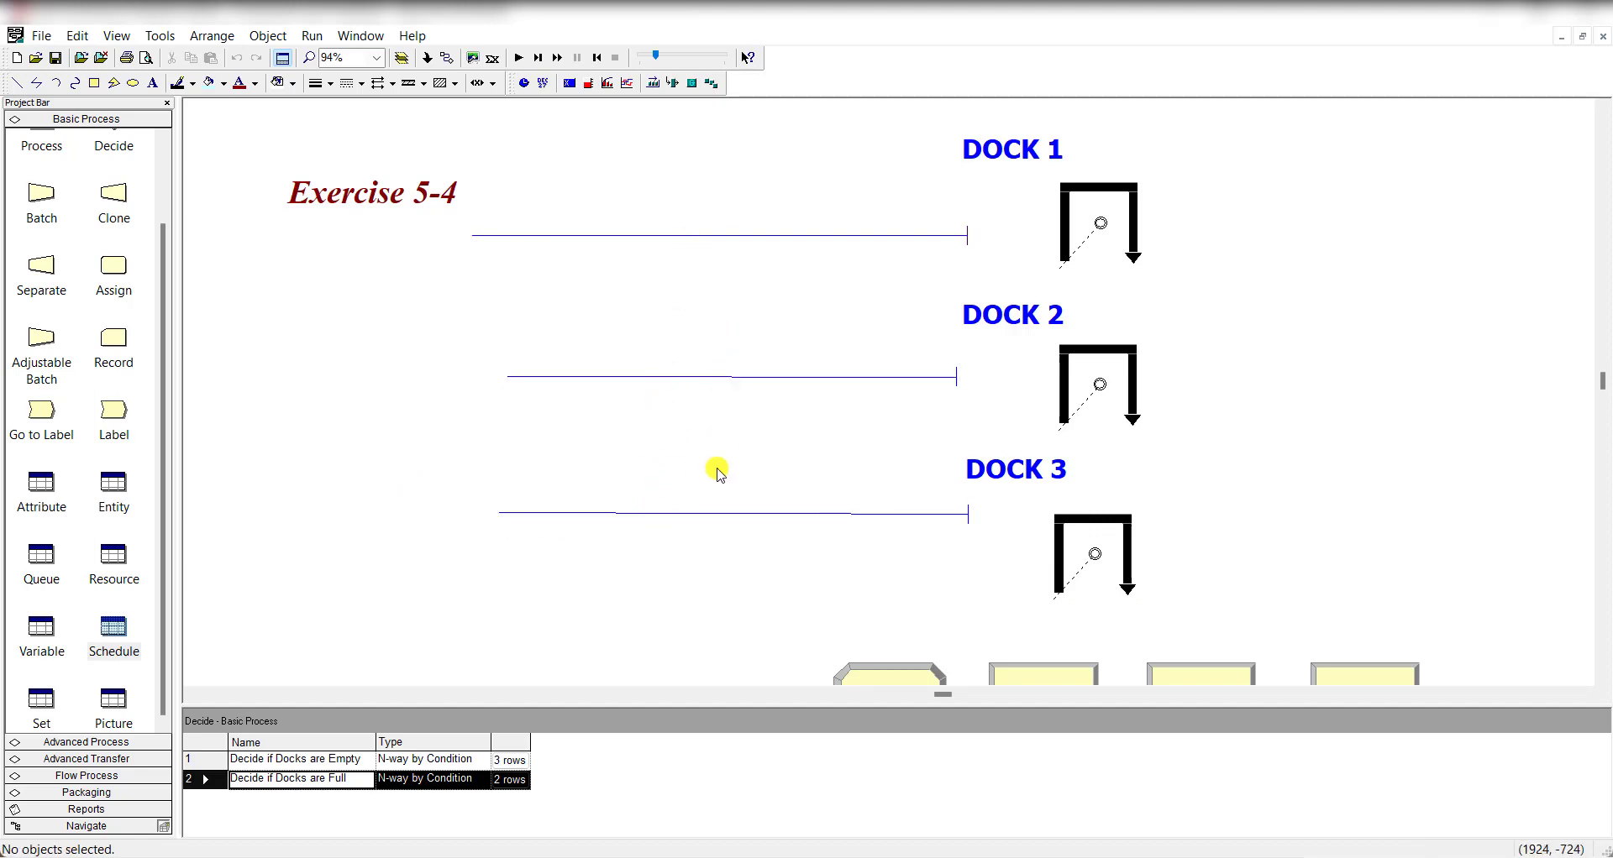
- Review the Entity, Resource and Queue spreadsheets for the dock model
{"action": "left_click", "coordinate": [114, 490]}
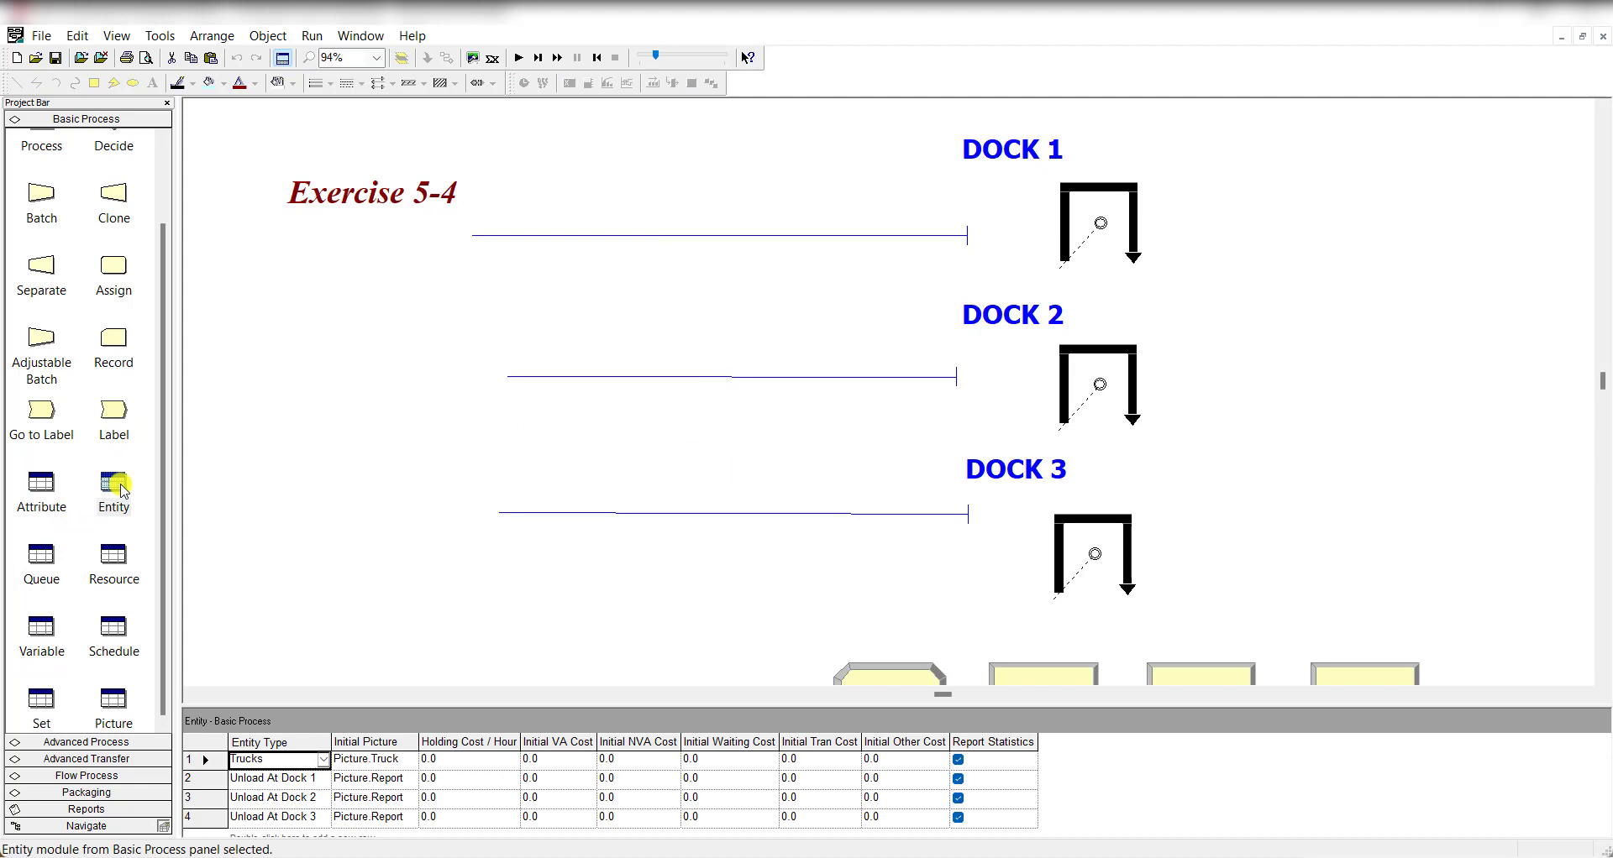
{"action": "left_click_drag", "start_coordinate": [396, 703], "coordinate": [403, 632]}
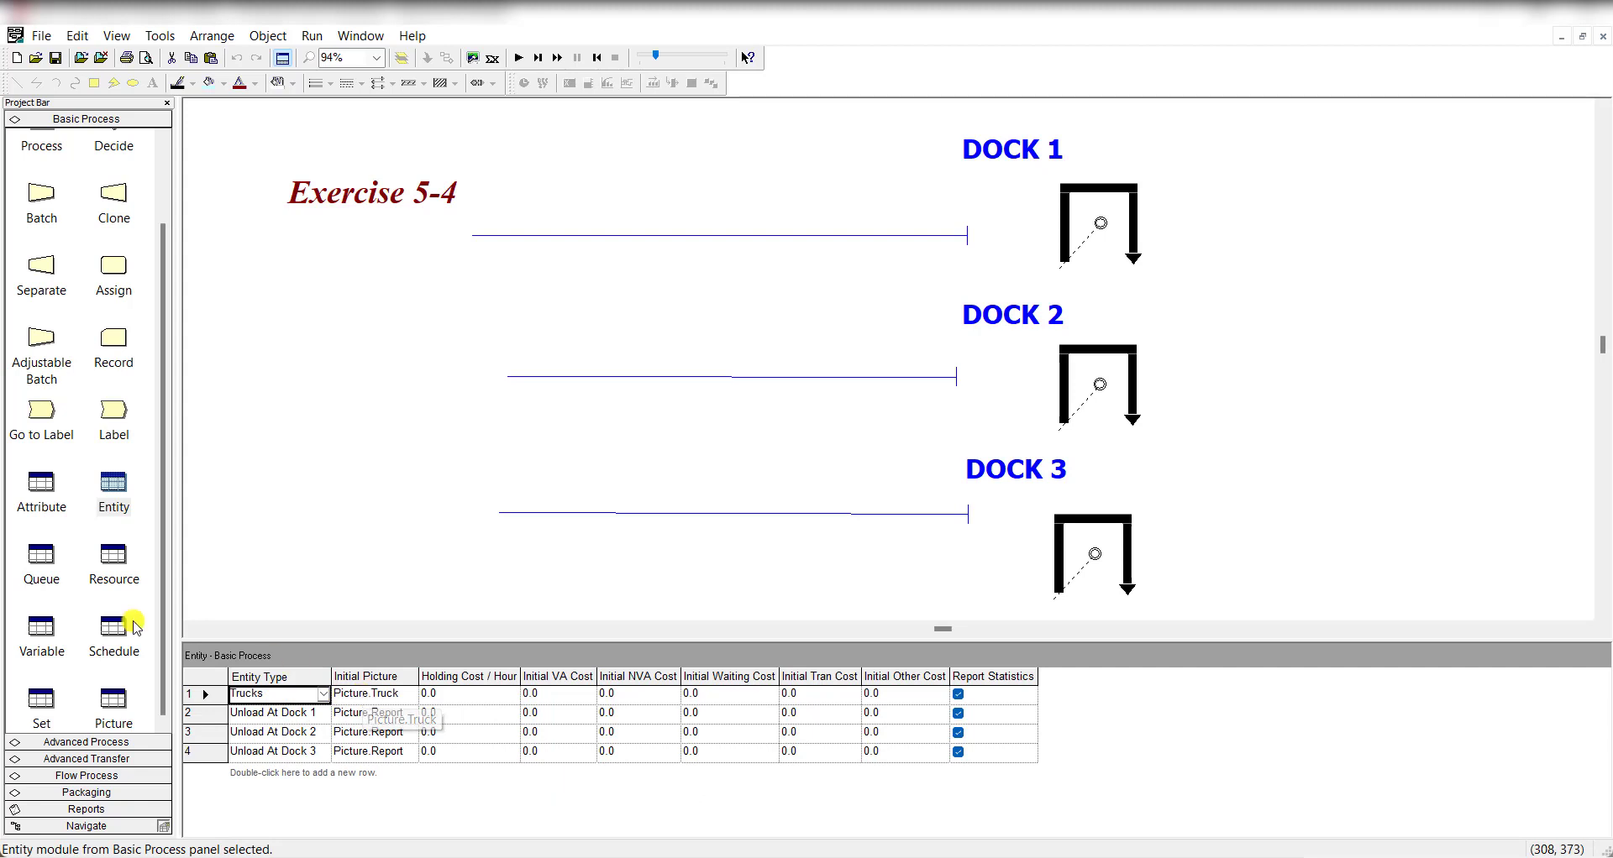
{"action": "left_click", "coordinate": [115, 563]}
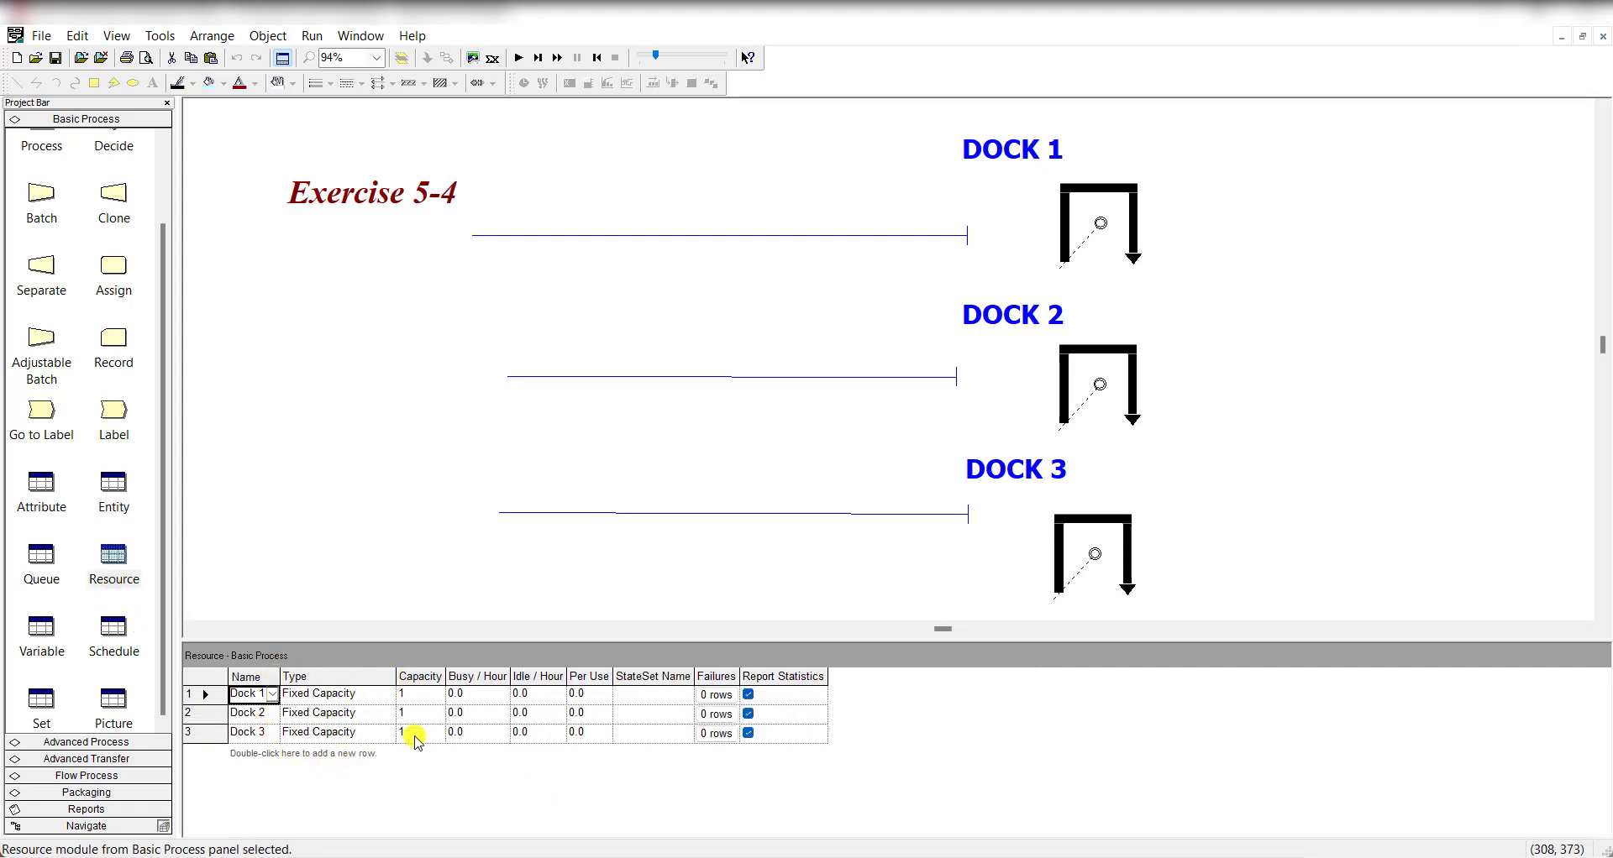
{"action": "left_click", "coordinate": [41, 556]}
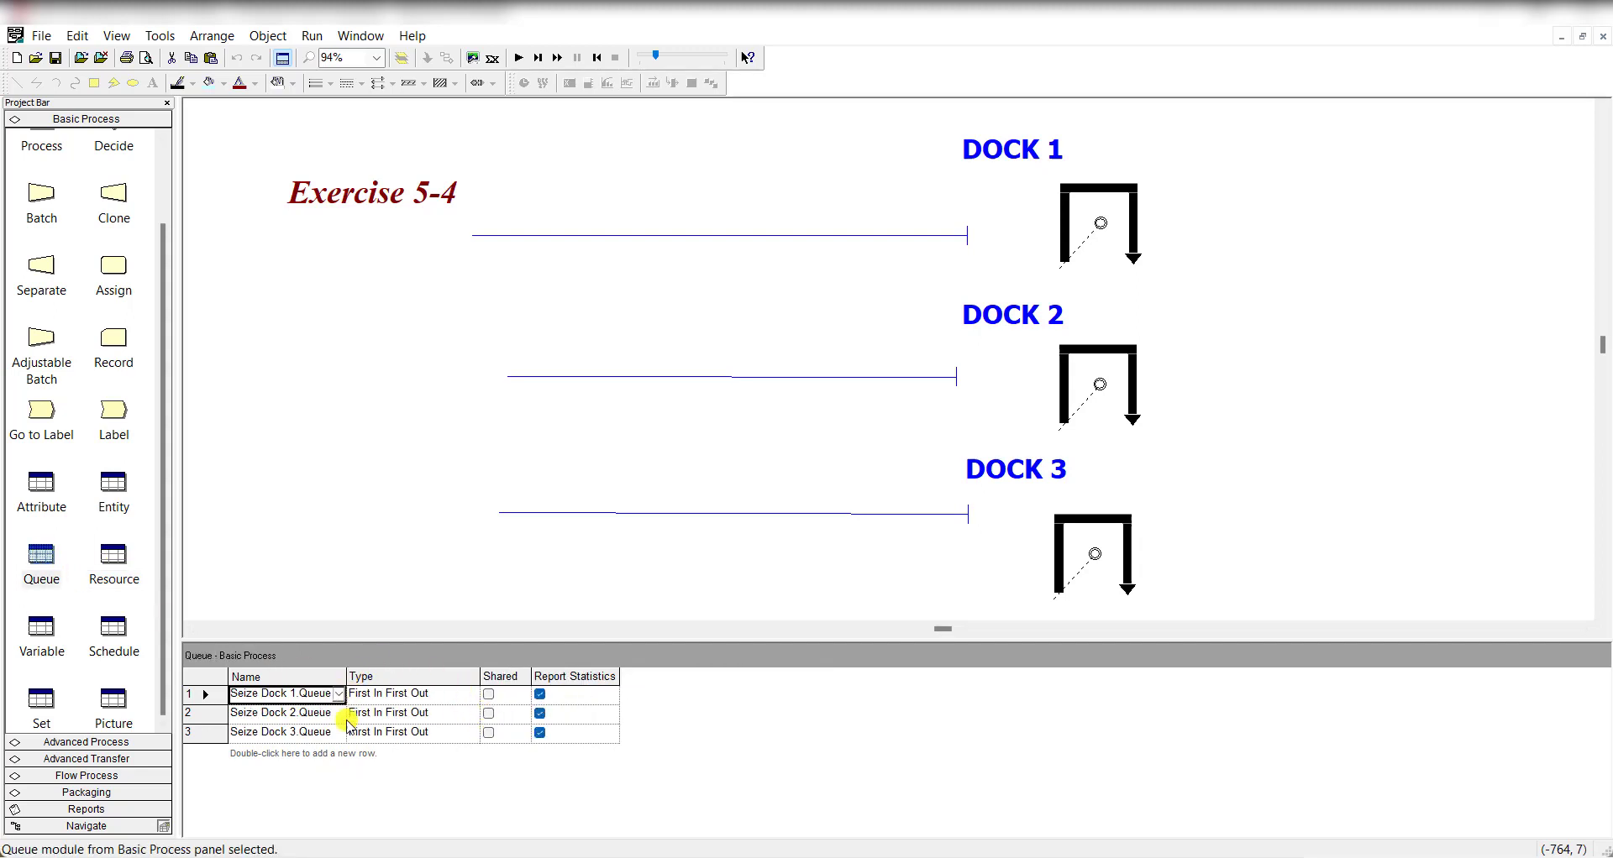
{"action": "left_click", "coordinate": [425, 559]}
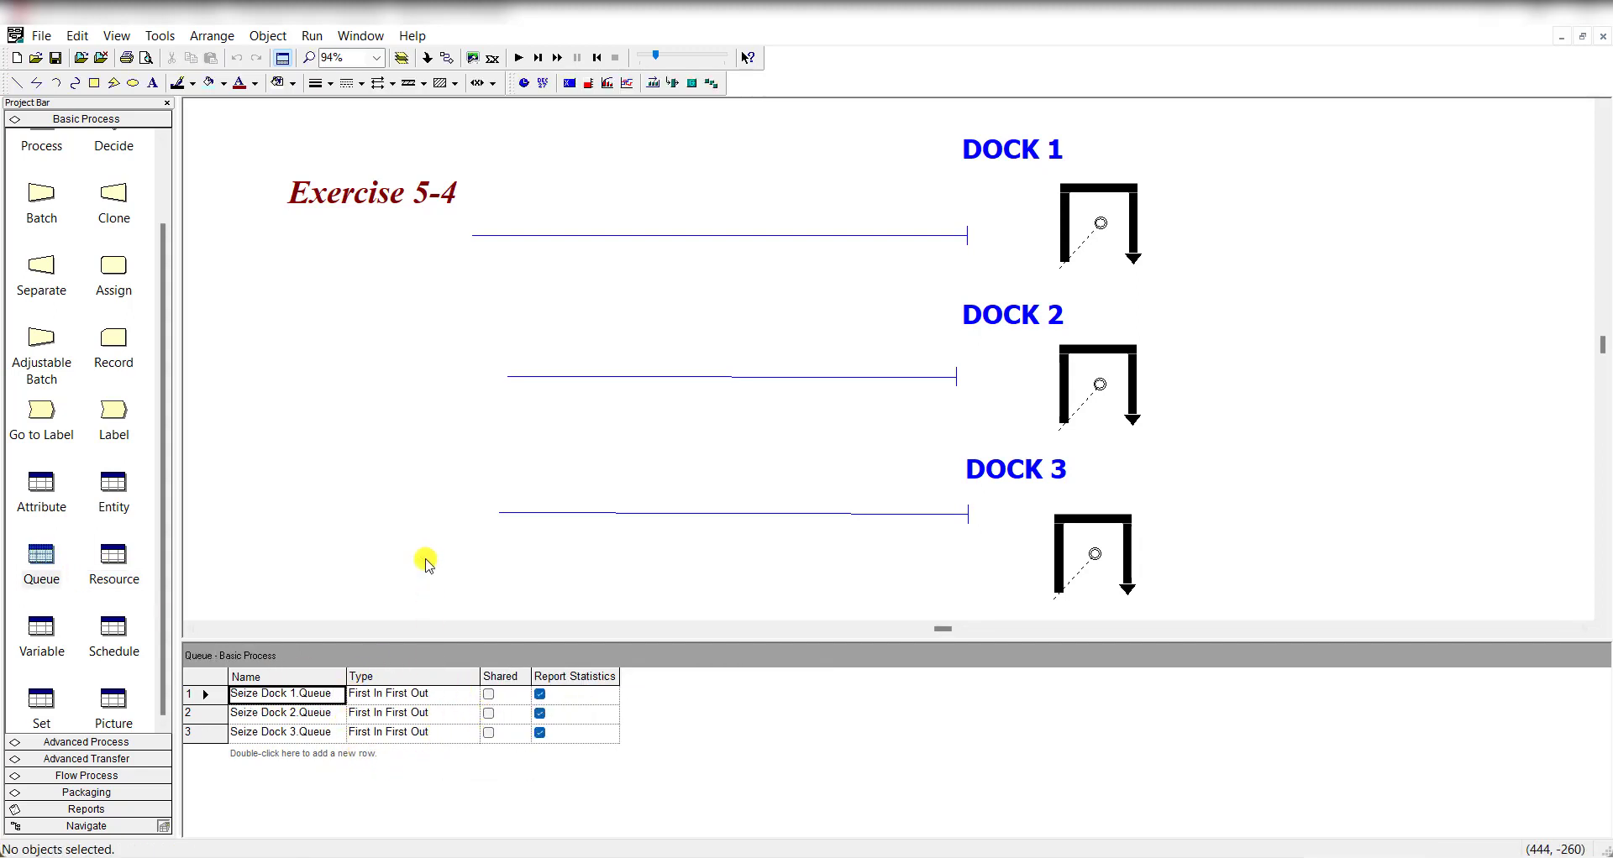
- Confirm a 20000-minute replication length in Run Setup and start the simulation
{"action": "left_click", "coordinate": [311, 35]}
{"action": "left_click", "coordinate": [326, 52]}
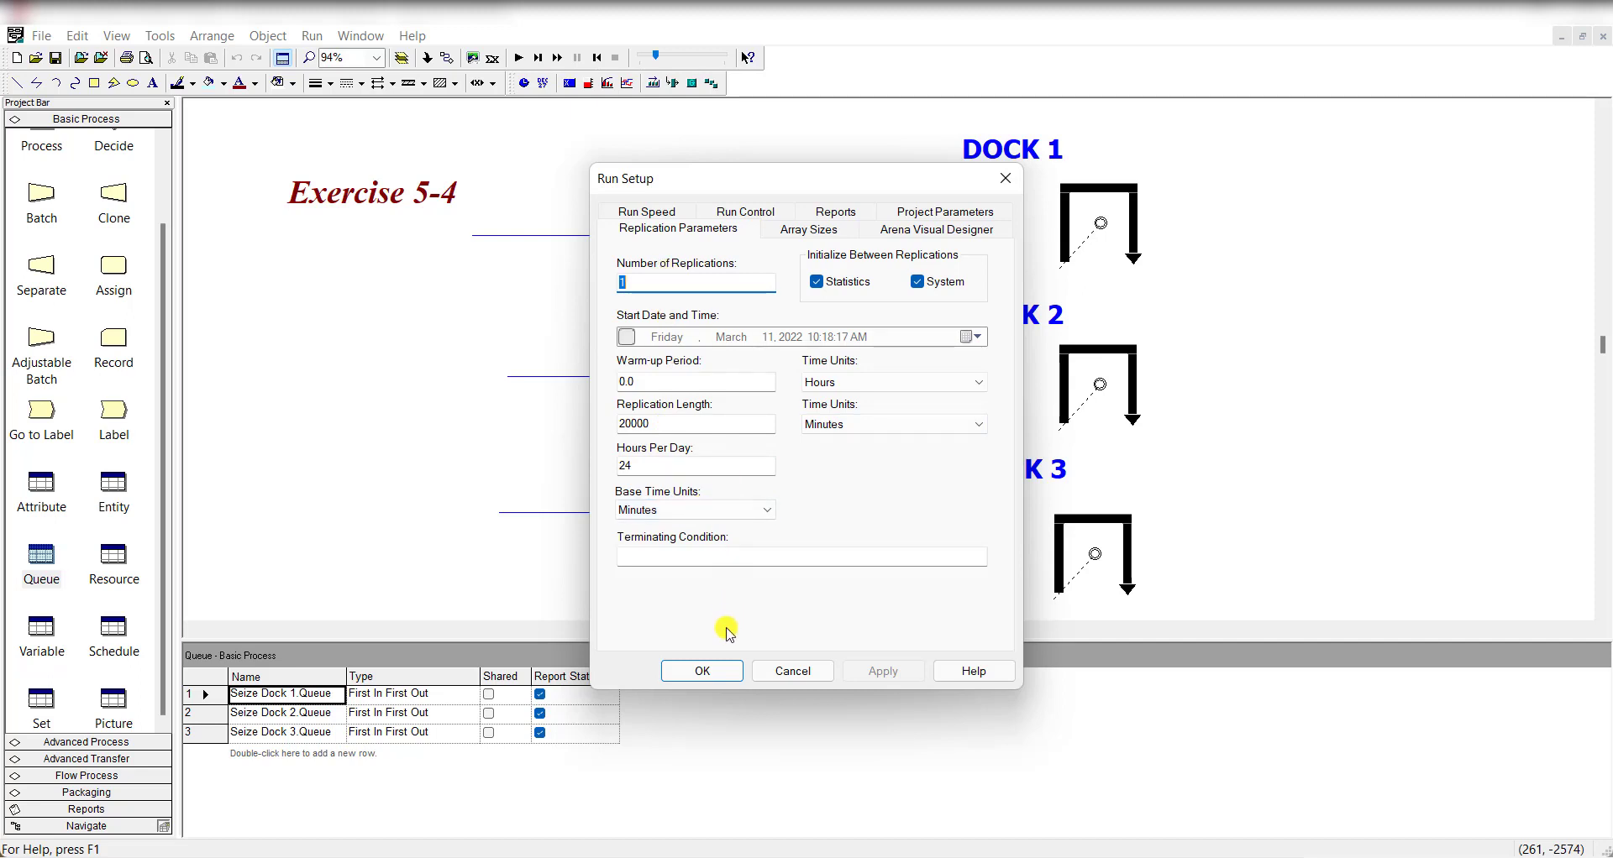
{"action": "left_click", "coordinate": [716, 672]}
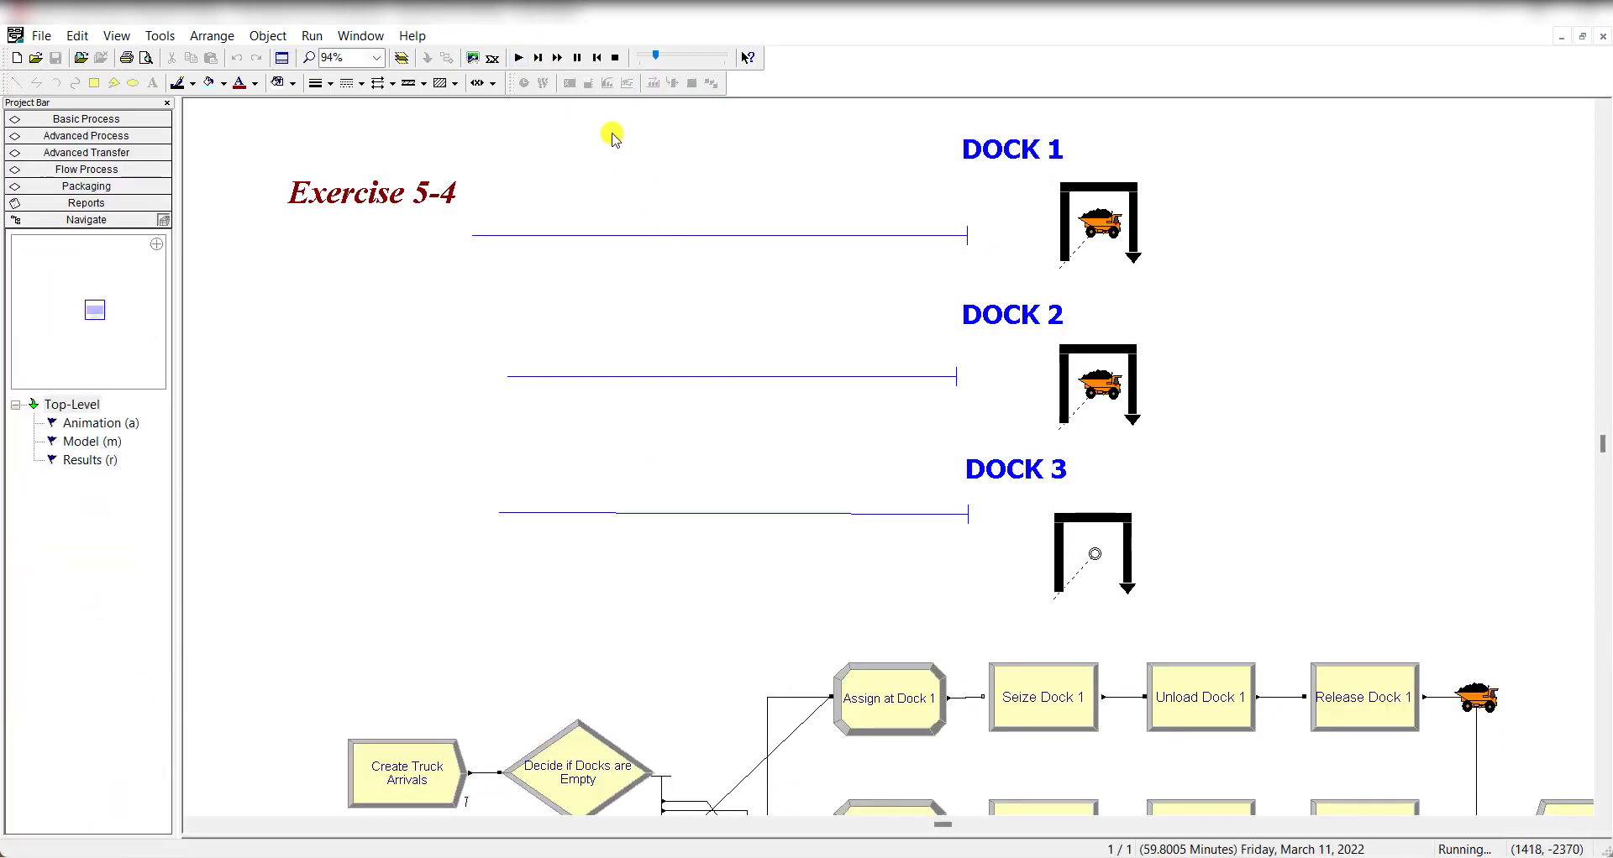
- Adjust the animation speed, fast-forward to 20000 minutes, and open the results report
{"action": "left_click_drag", "start_coordinate": [648, 59], "coordinate": [640, 57]}
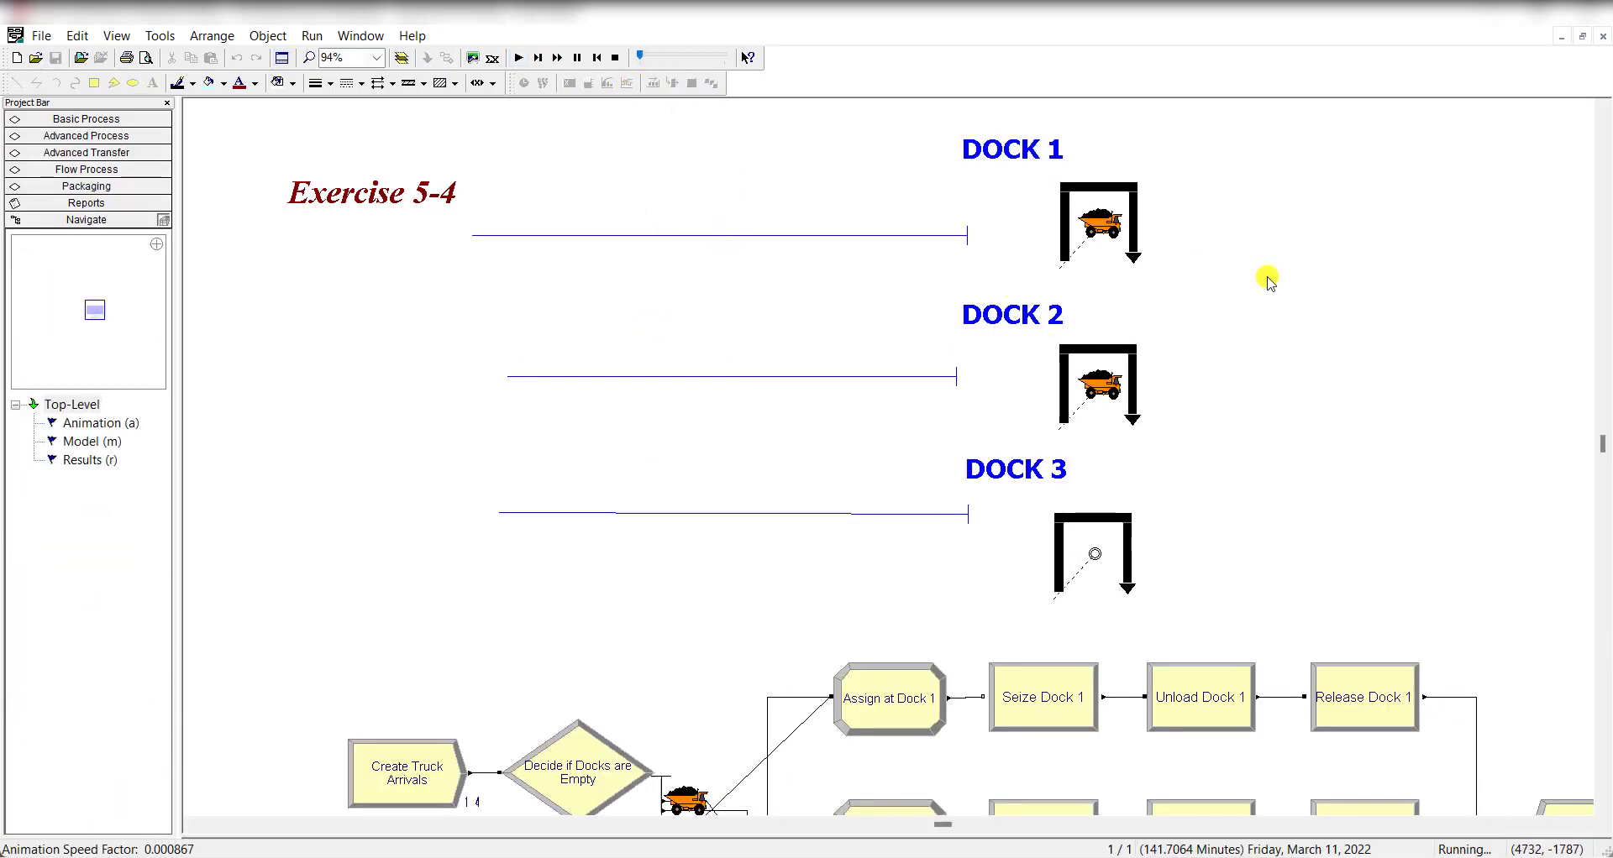
{"action": "scroll", "coordinate": [1298, 353], "scroll_direction": "down", "scroll_amount": 1}
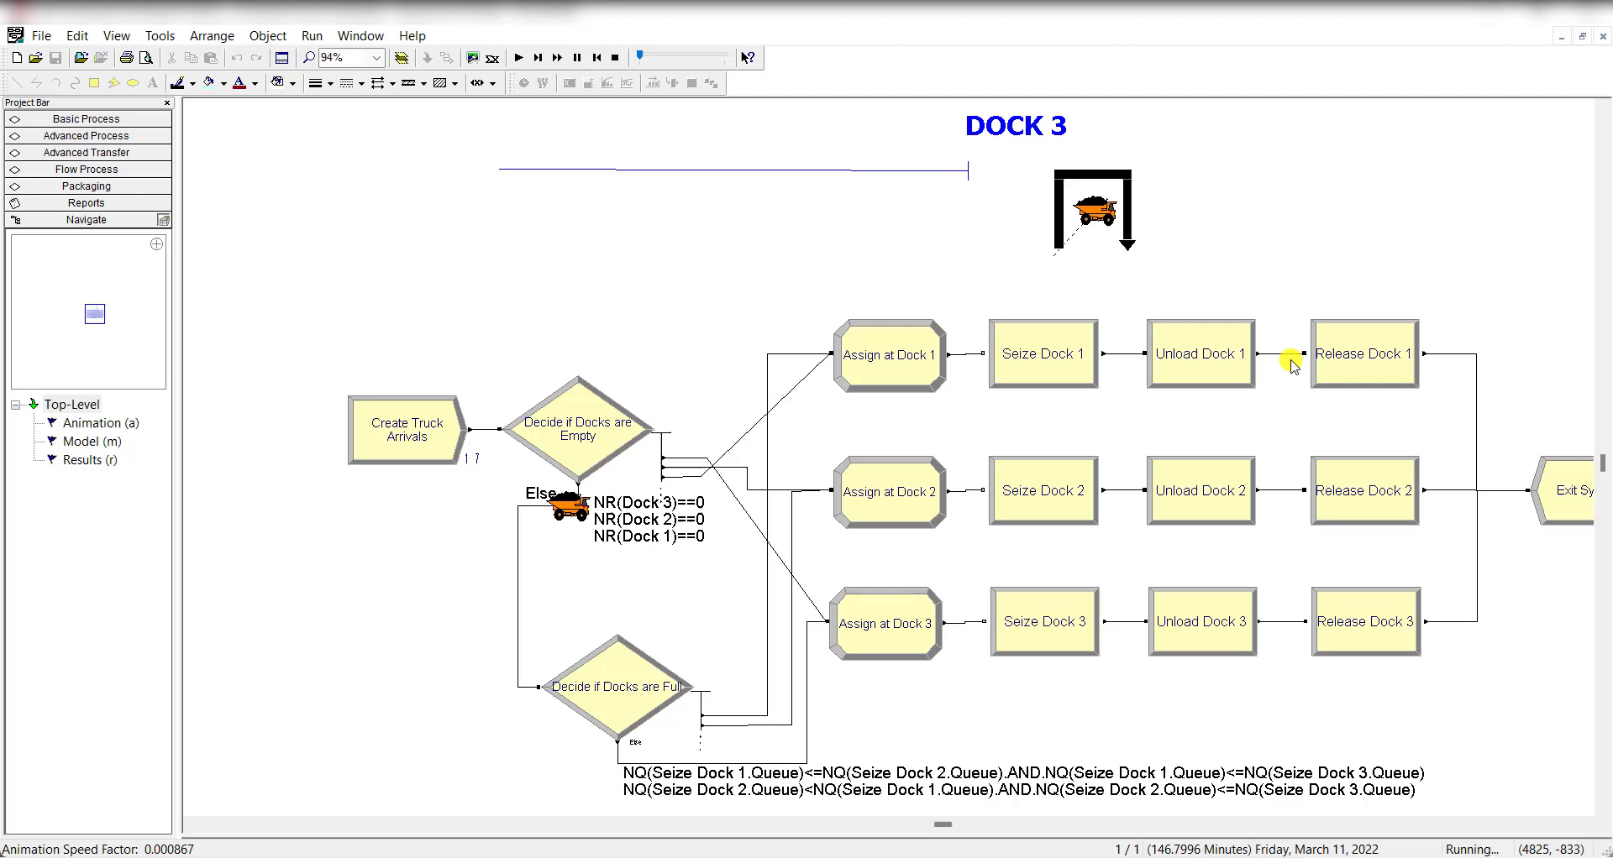
{"action": "scroll", "coordinate": [1291, 362], "scroll_direction": "down", "scroll_amount": 1}
{"action": "scroll", "coordinate": [1292, 363], "scroll_direction": "up", "scroll_amount": 5}
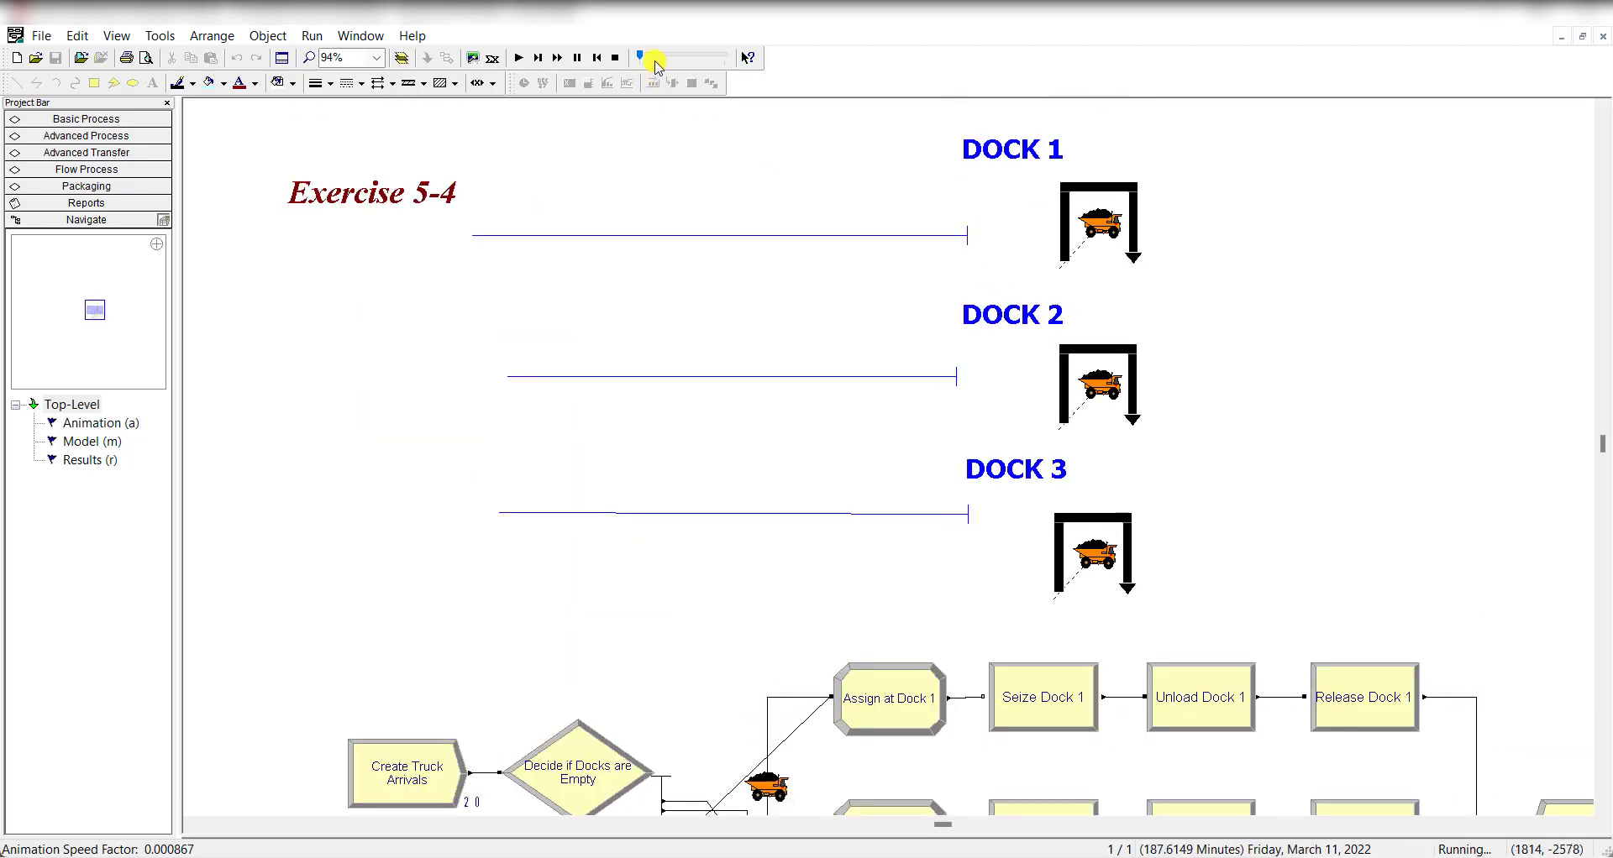
{"action": "left_click_drag", "start_coordinate": [641, 57], "coordinate": [687, 57]}
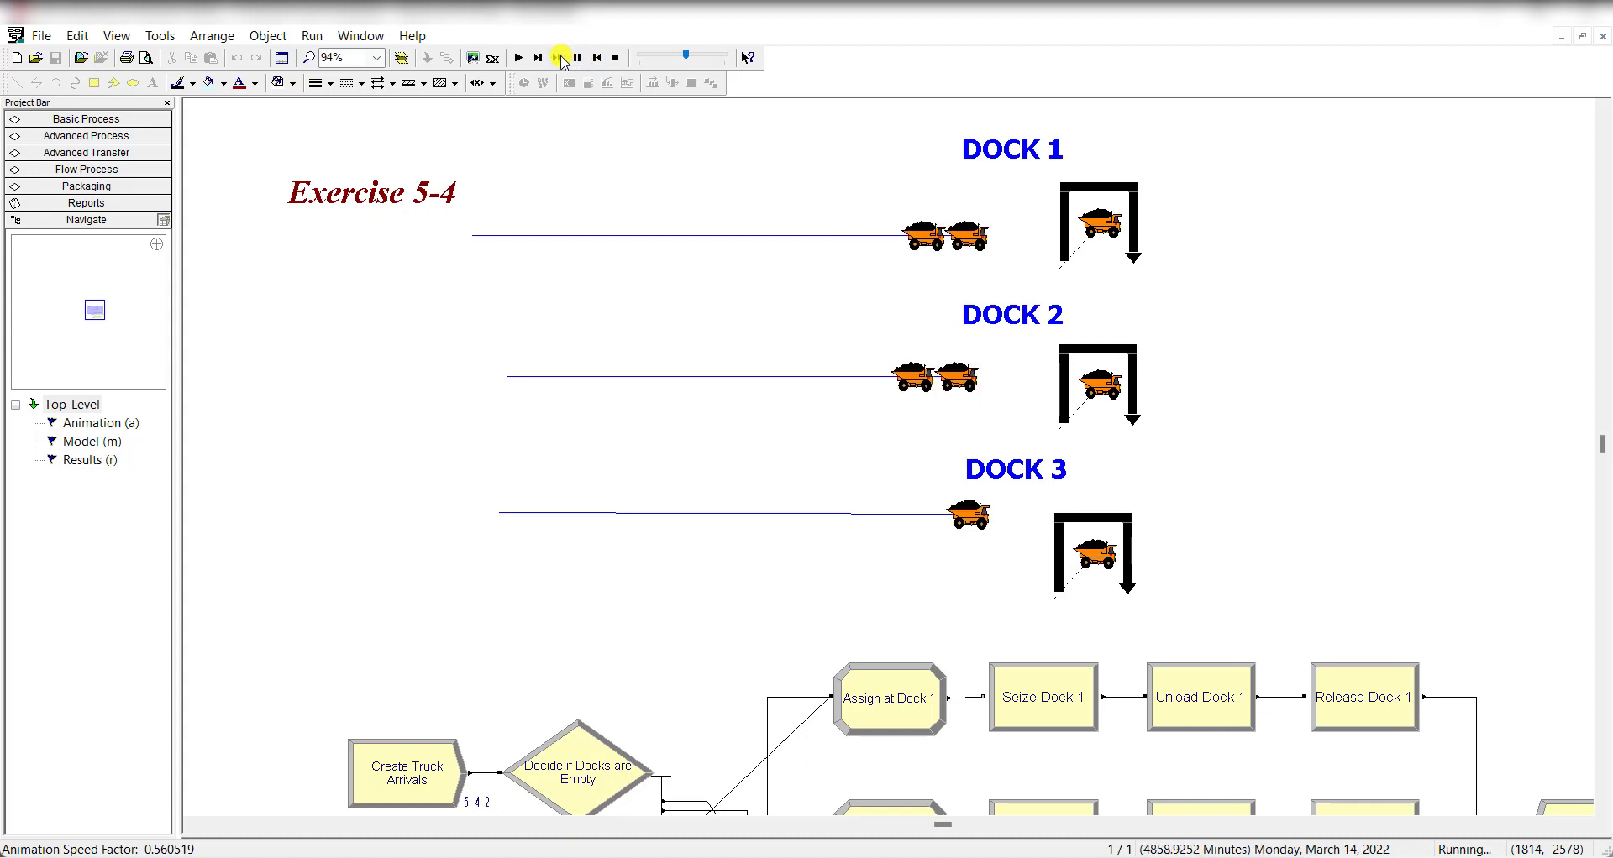
{"action": "left_click", "coordinate": [559, 57]}
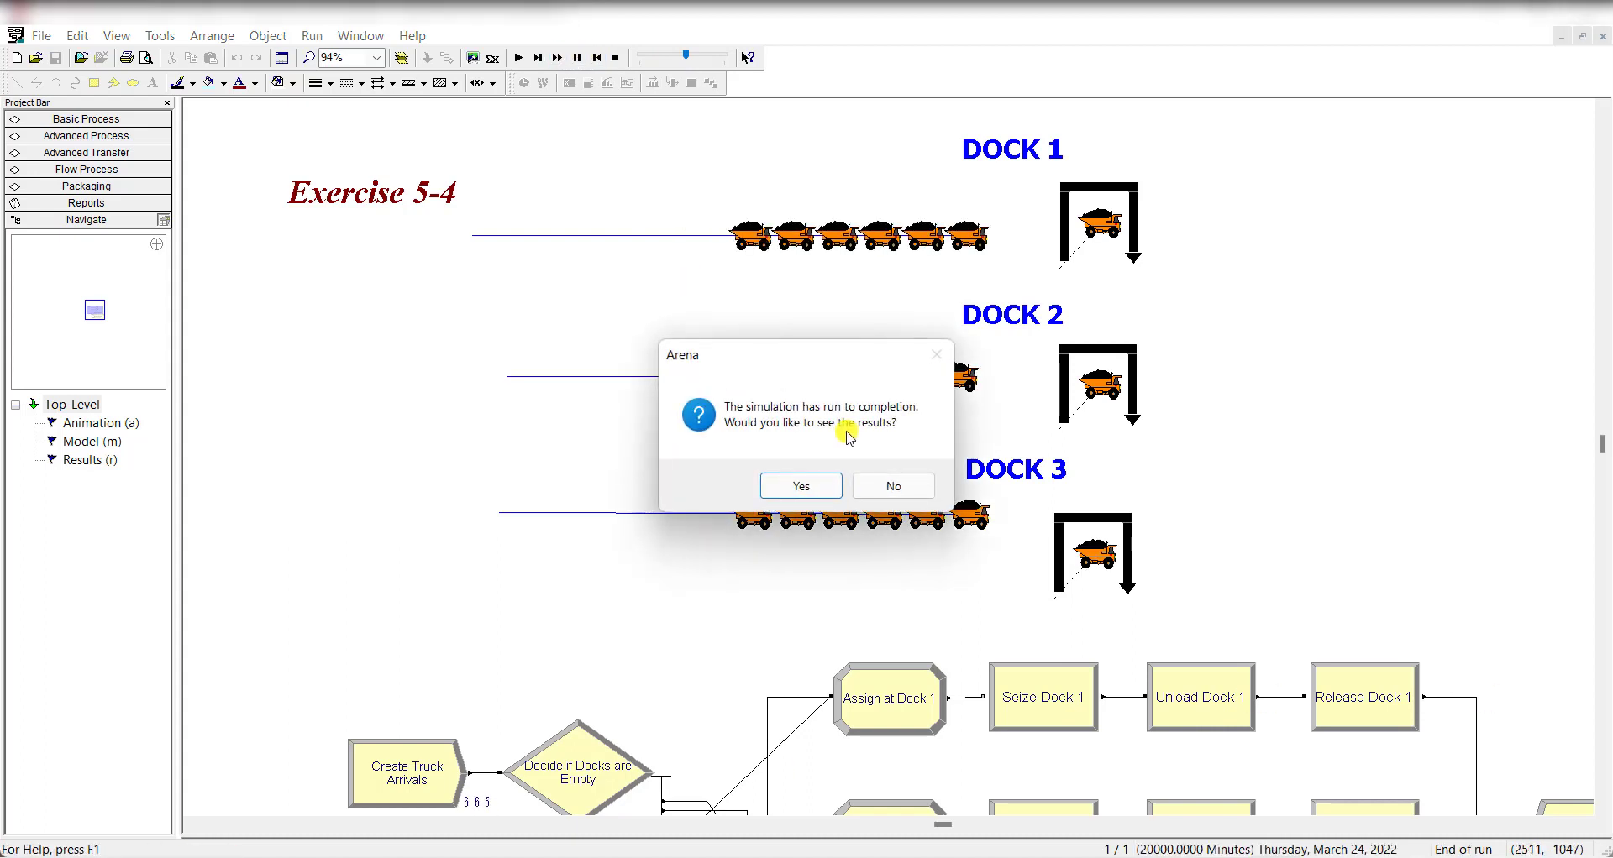
{"action": "left_click", "coordinate": [811, 487]}
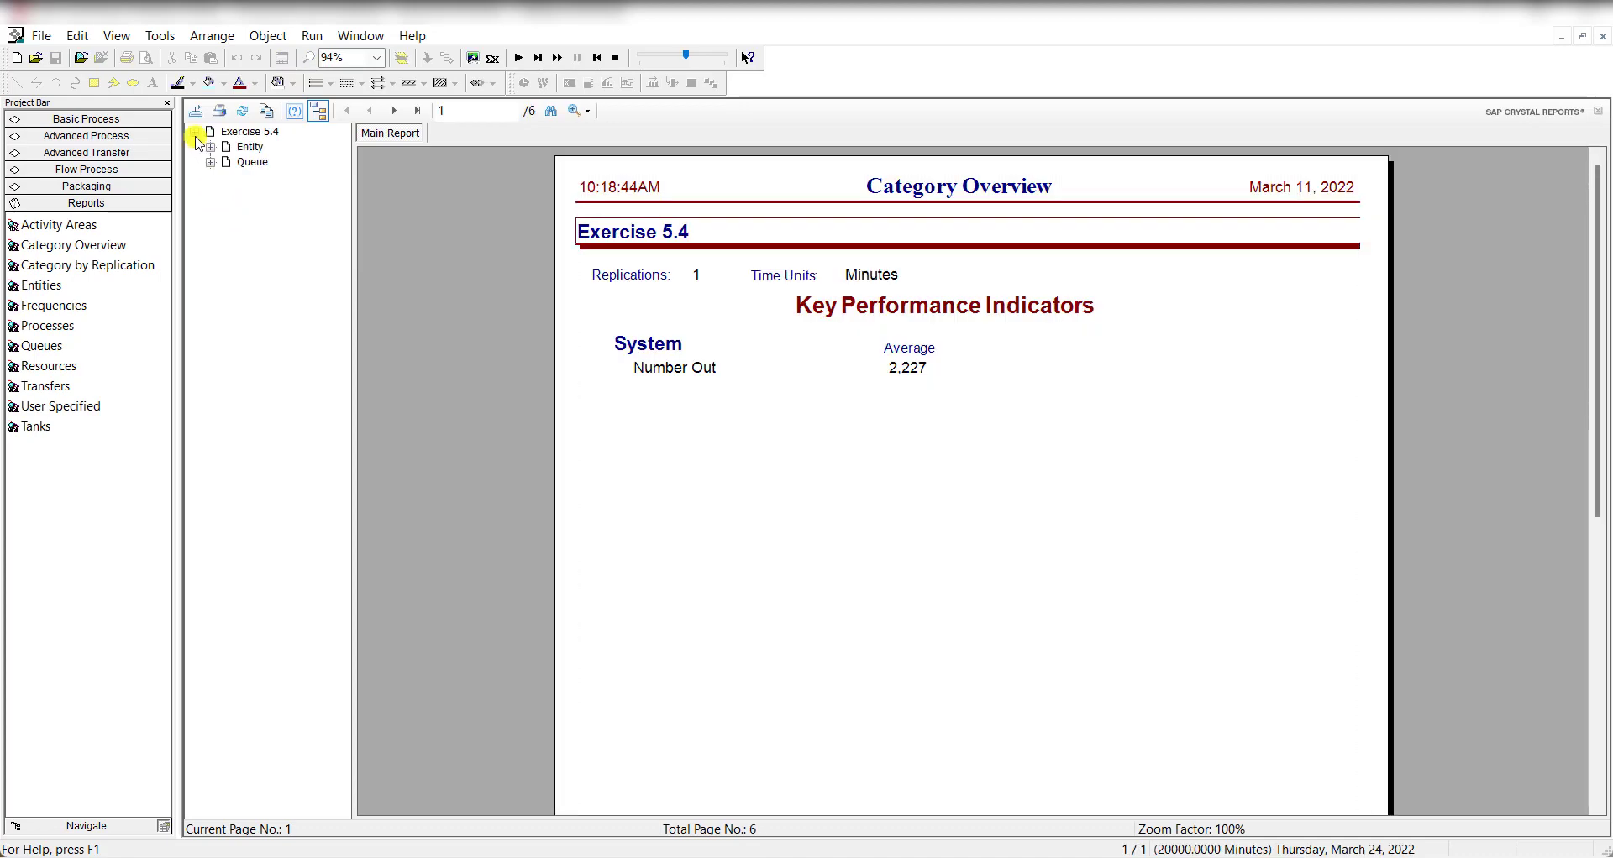
- Browse Entity and Queue results, then view dock scheduled utilizations 0.9772, 0.9624 and 0.9520
{"action": "left_click", "coordinate": [250, 147]}
{"action": "scroll", "coordinate": [588, 470], "scroll_direction": "down", "scroll_amount": 5}
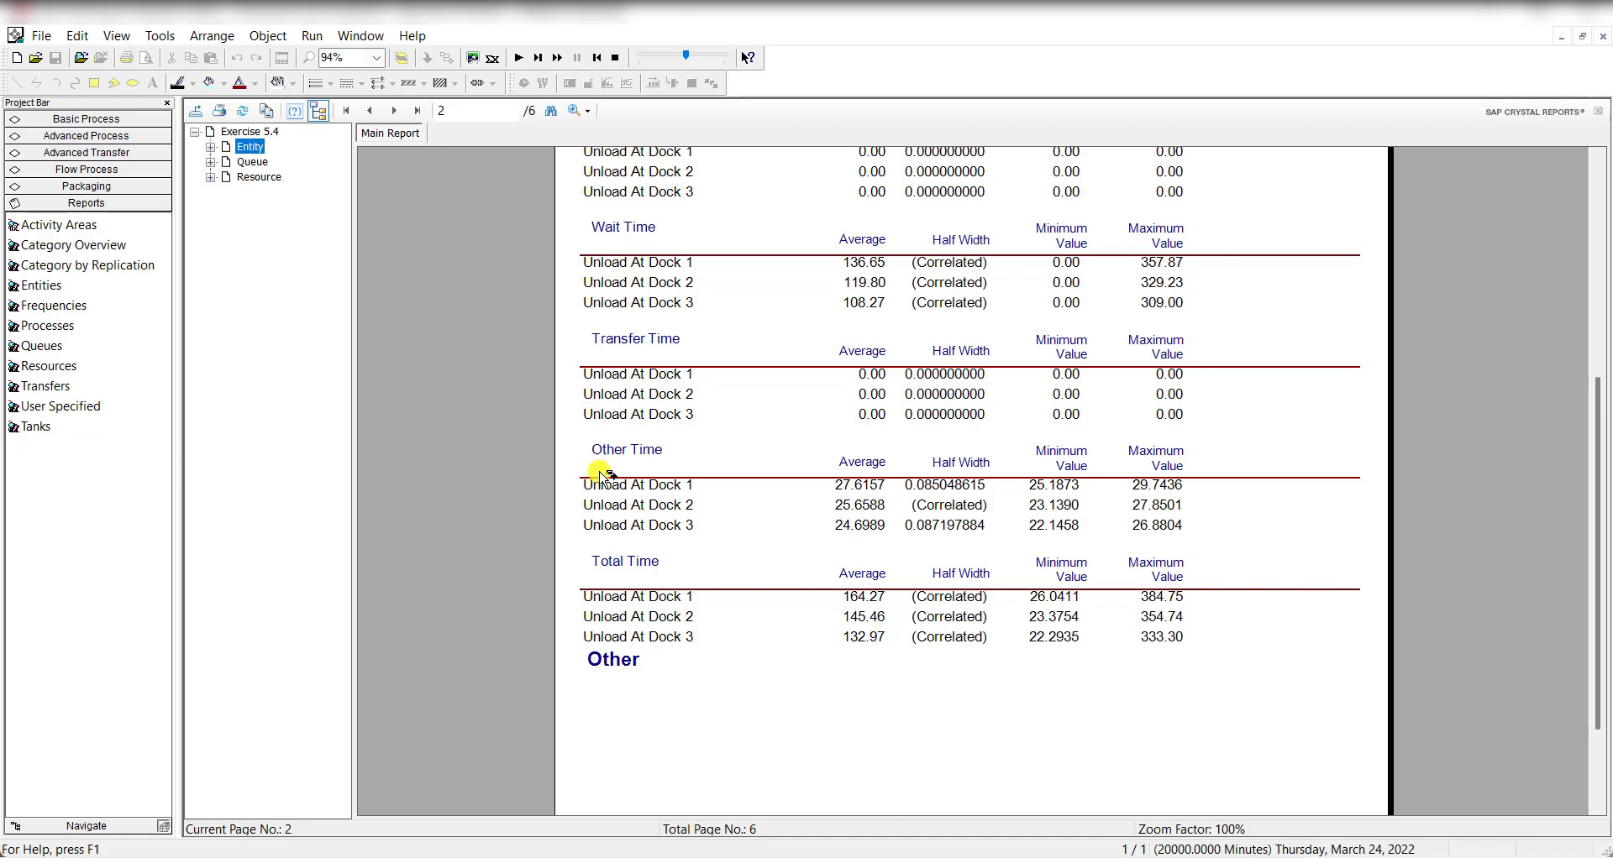
{"action": "left_click", "coordinate": [252, 162]}
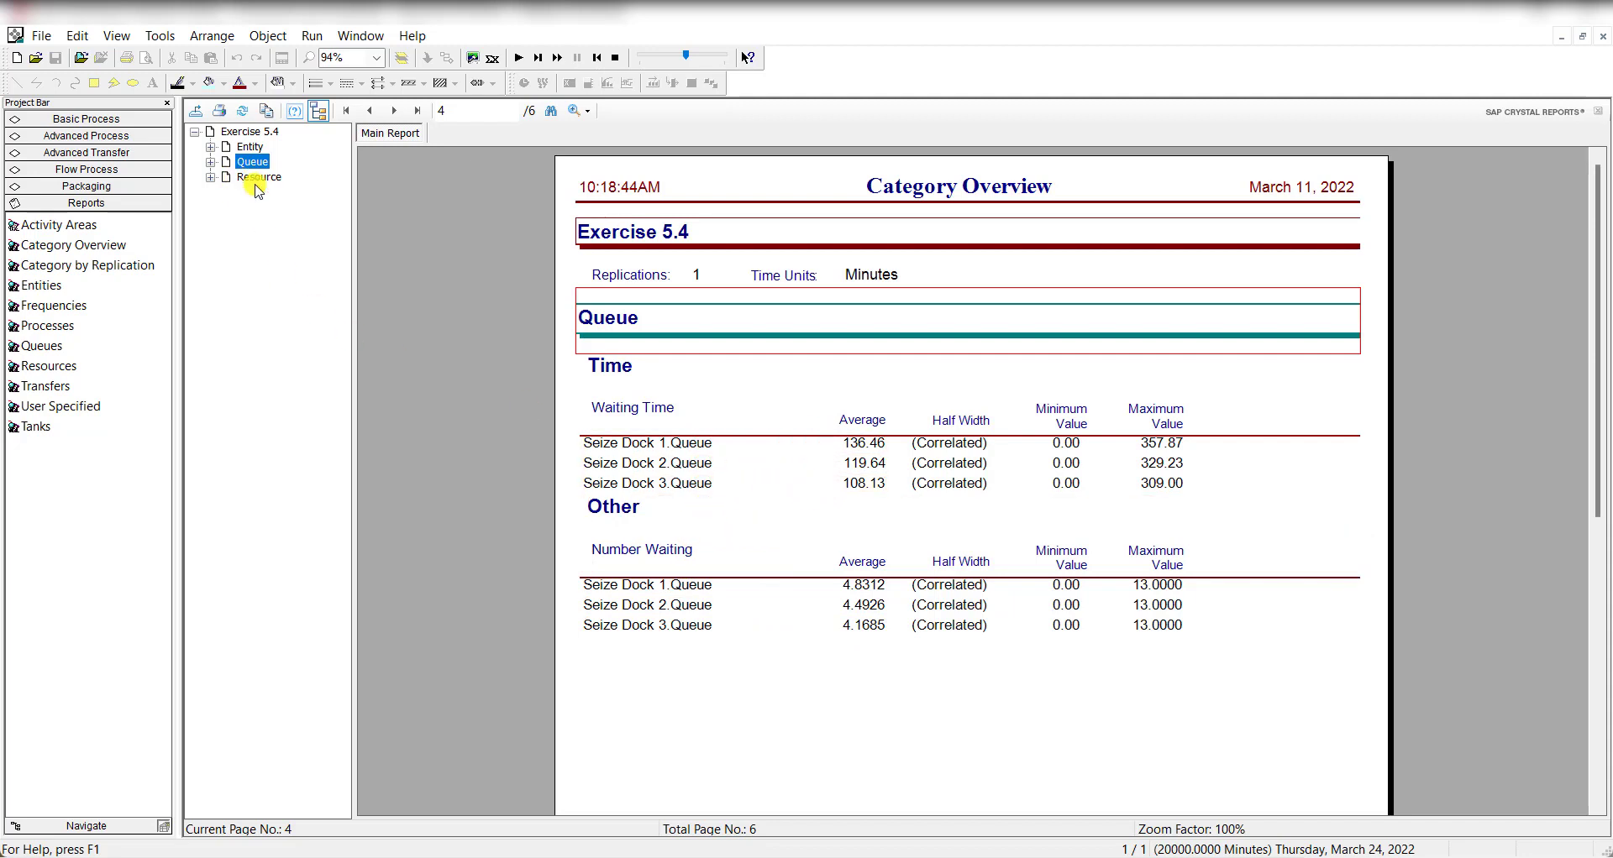
{"action": "left_click", "coordinate": [257, 180]}
{"action": "scroll", "coordinate": [756, 579], "scroll_direction": "down", "scroll_amount": 5}
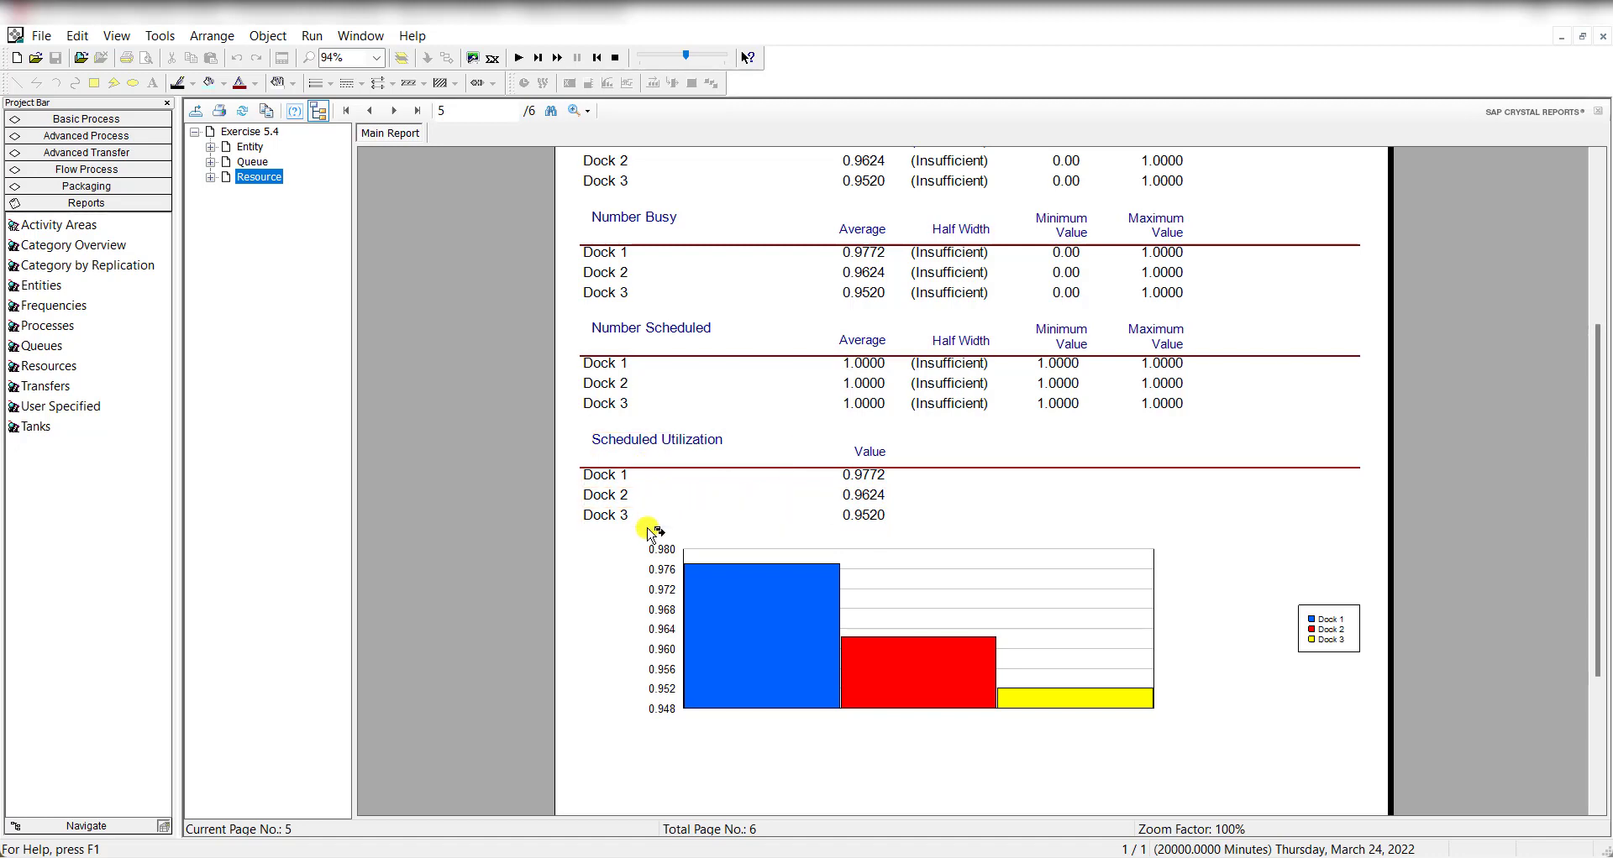
{"action": "left_click", "coordinate": [614, 57]}
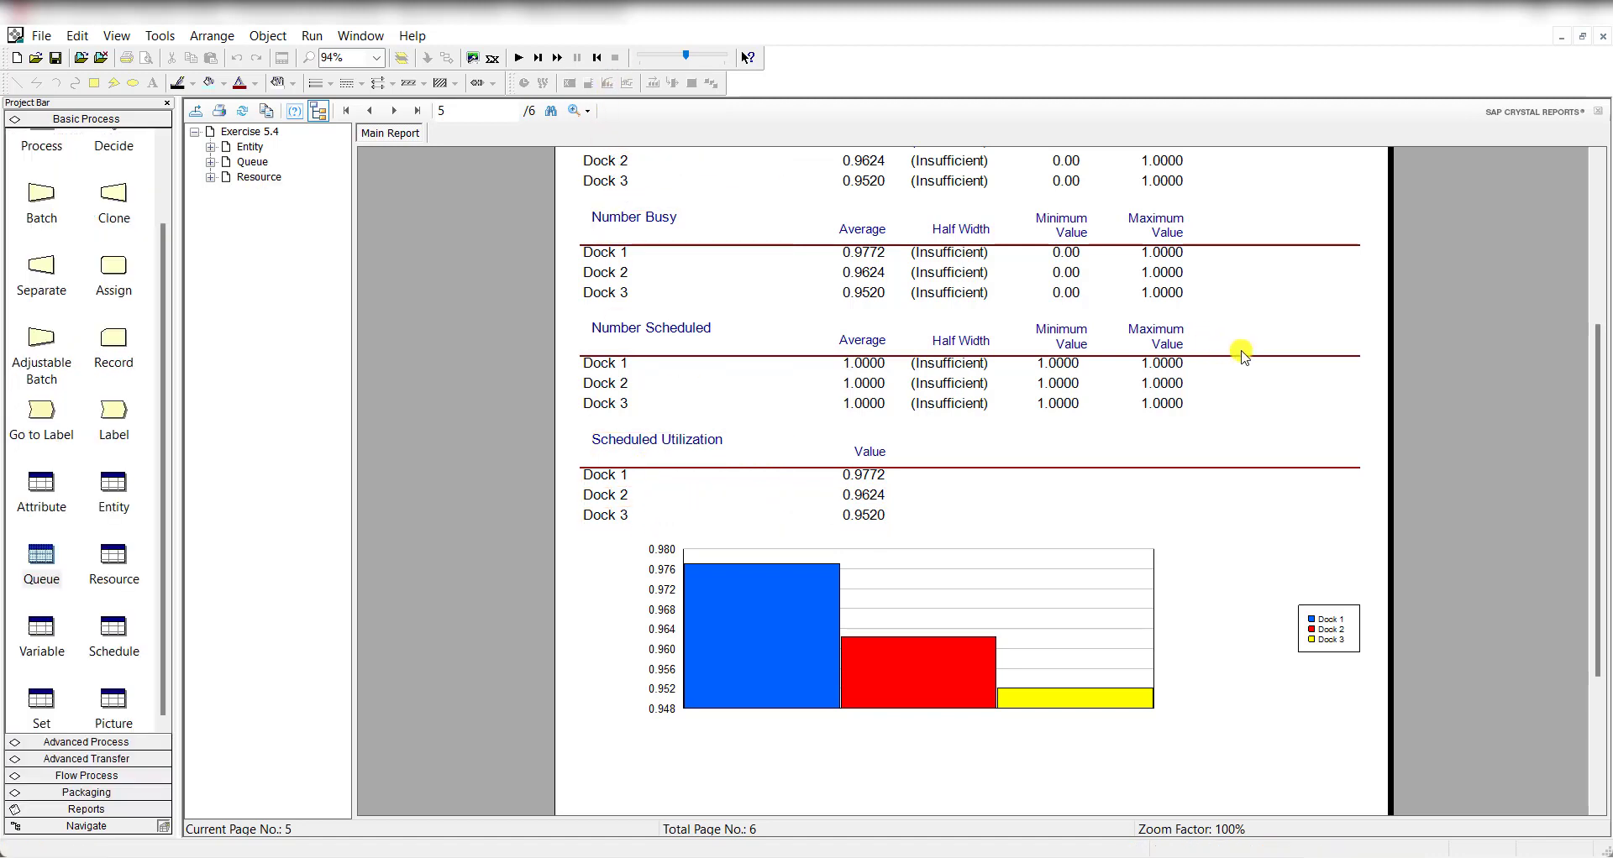